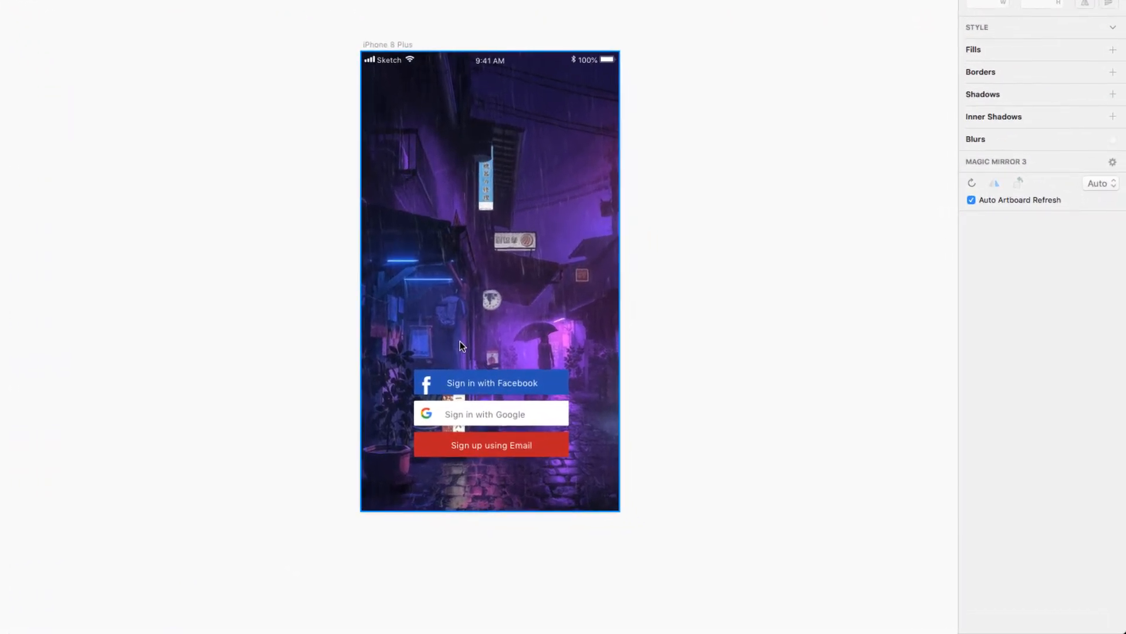
Draw a 248 × 46 rectangle above the Facebook button and fill it with that button's sampled blue, 2553B4
key("r")
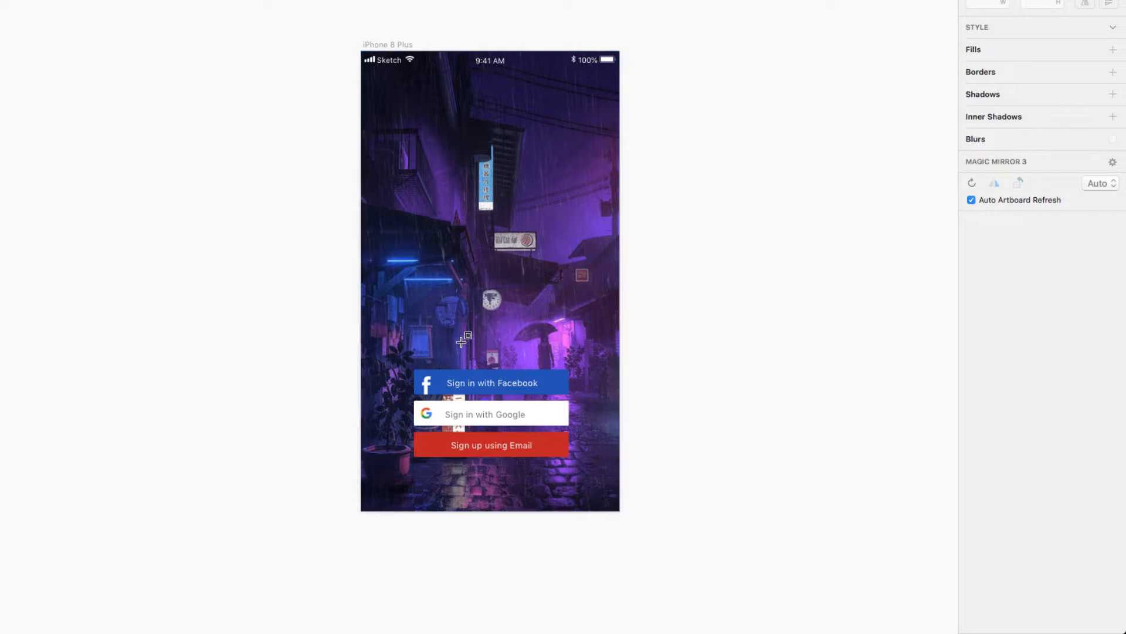
left_click_drag(413, 310, 569, 338)
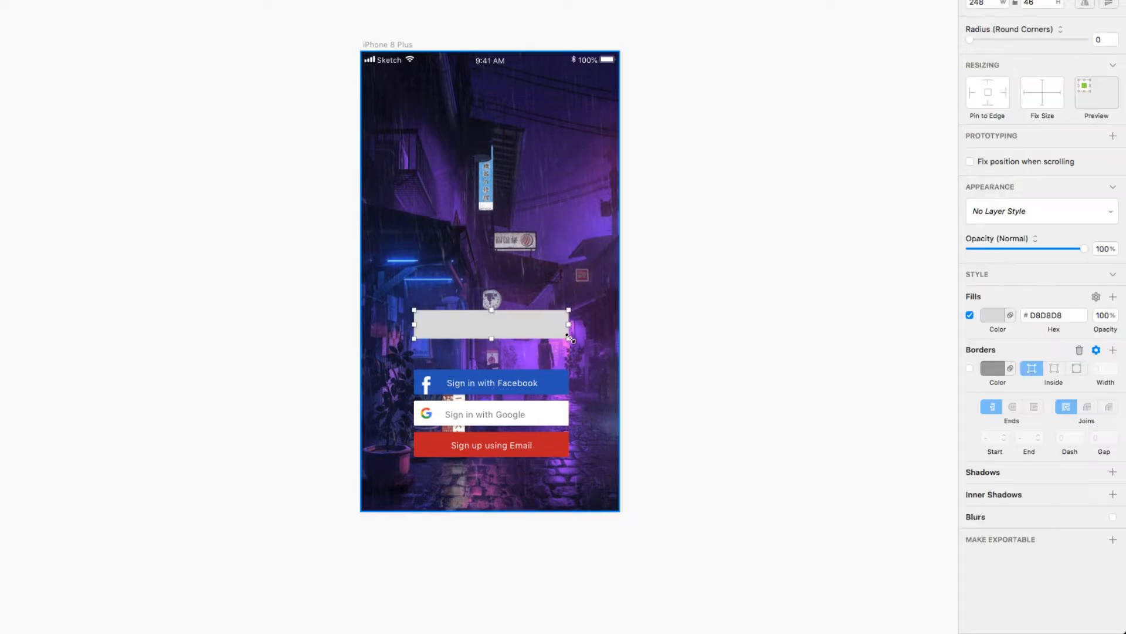
left_click(984, 317)
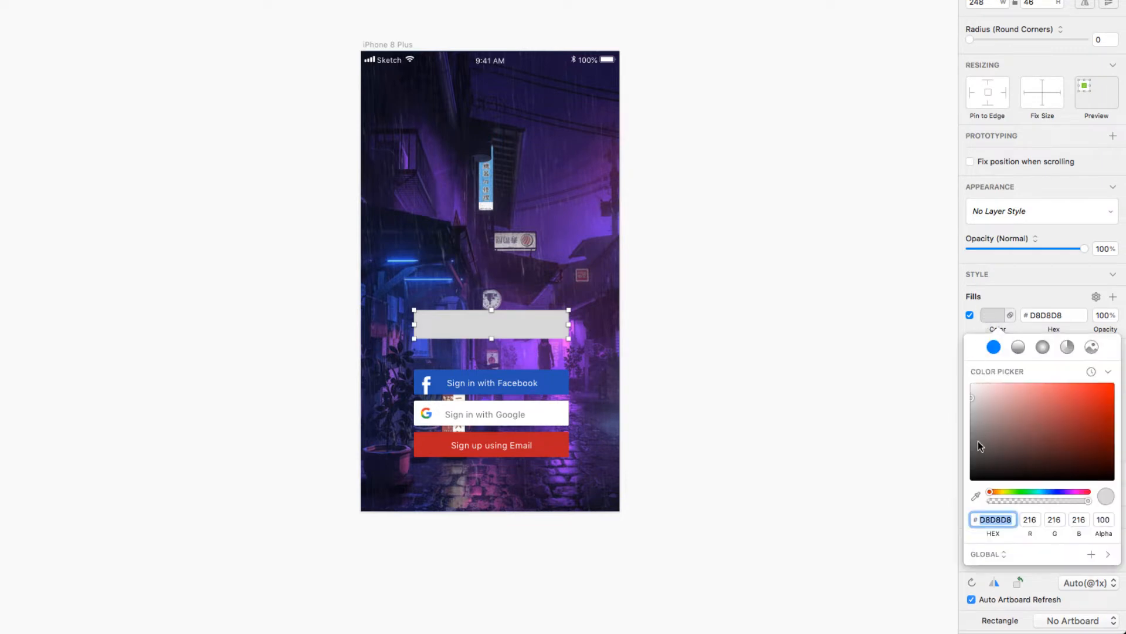
left_click(976, 495)
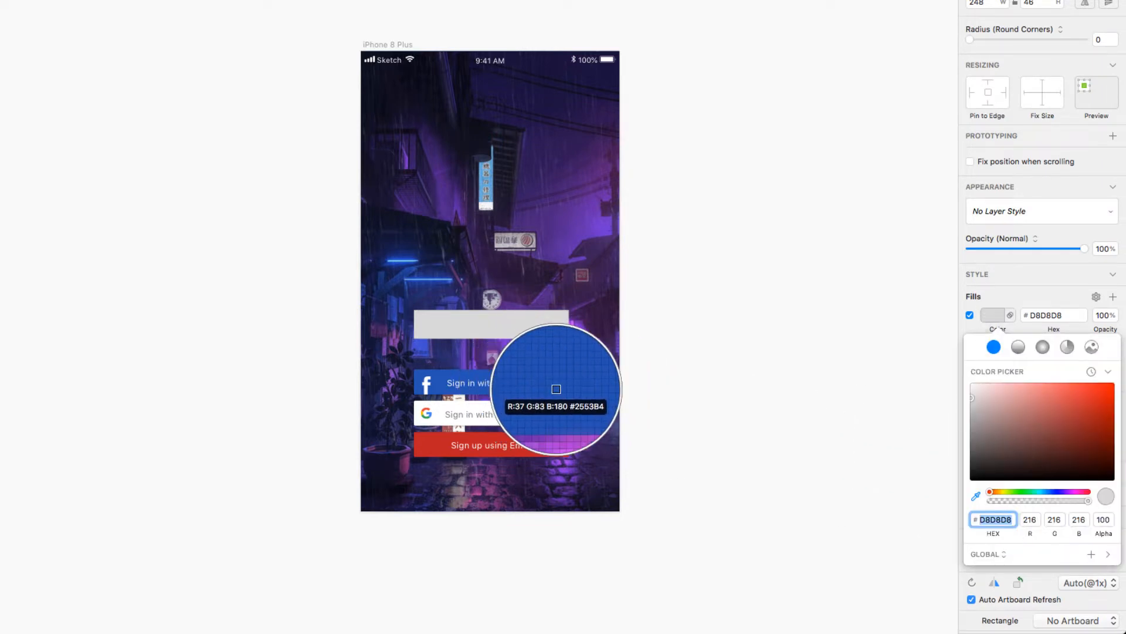
left_click(556, 382)
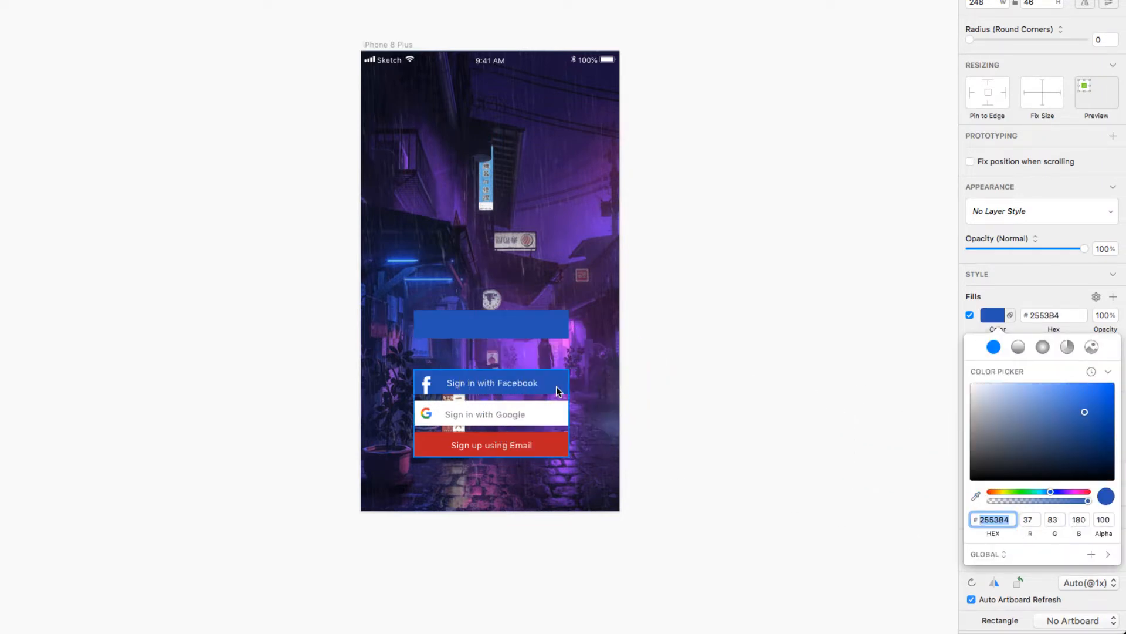
left_click(516, 326)
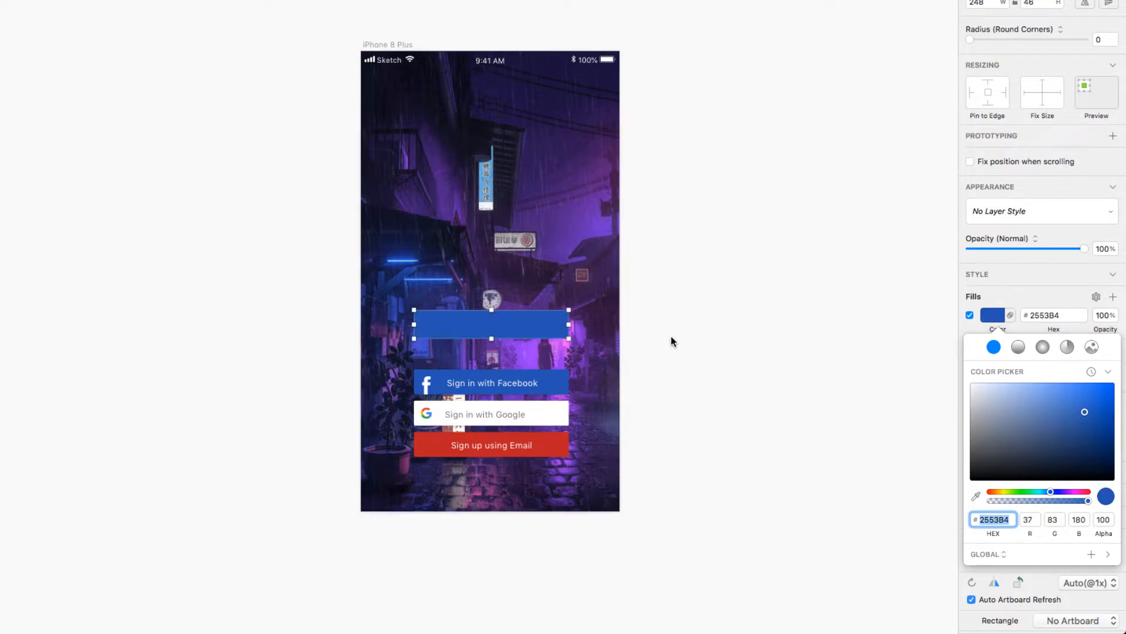
Add the text "Sign in with Facebook" on the new blue rectangle
key("t")
left_click(460, 322)
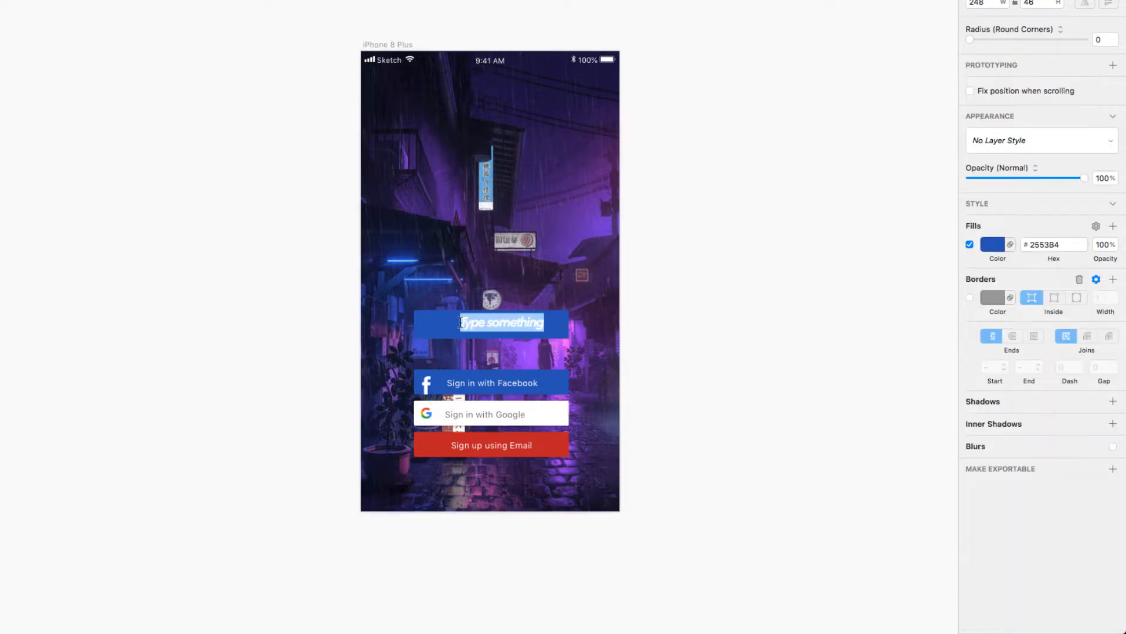
type("Sign in")
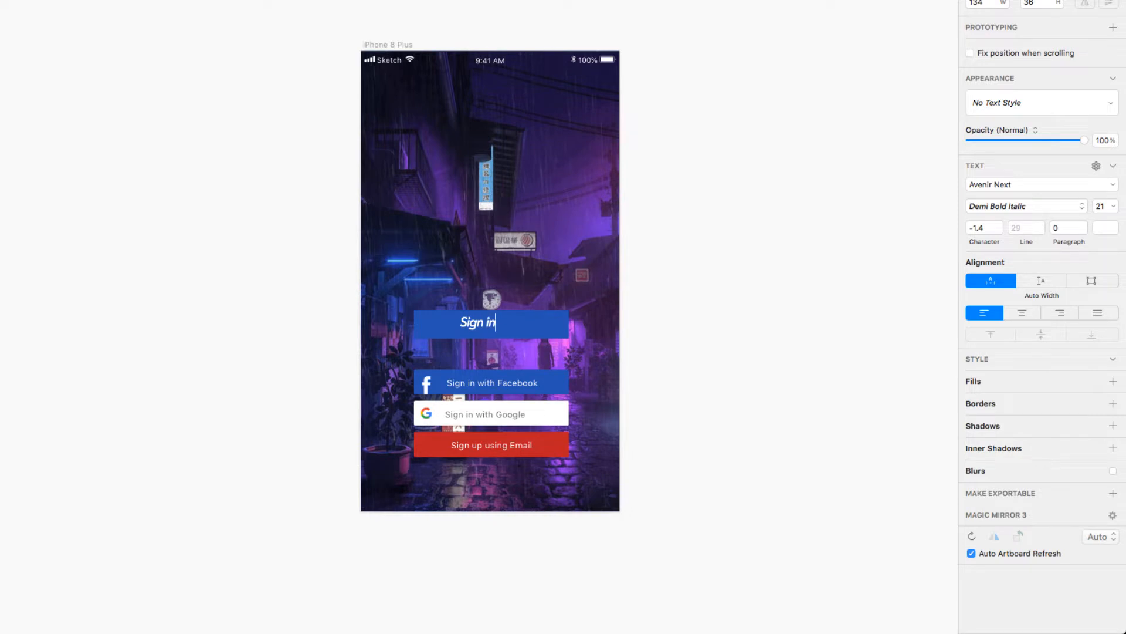
type(" with Facebook")
key("Escape")
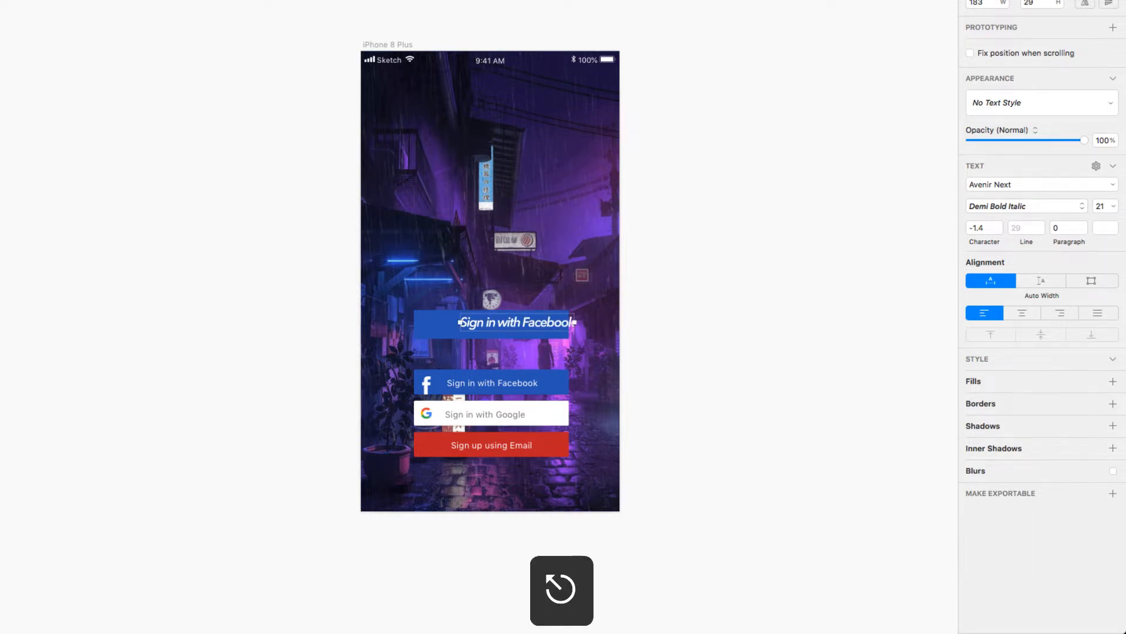
Set the new label's weight to Regular and its size to 16, and reposition it within the blue rectangle
left_click(1040, 184)
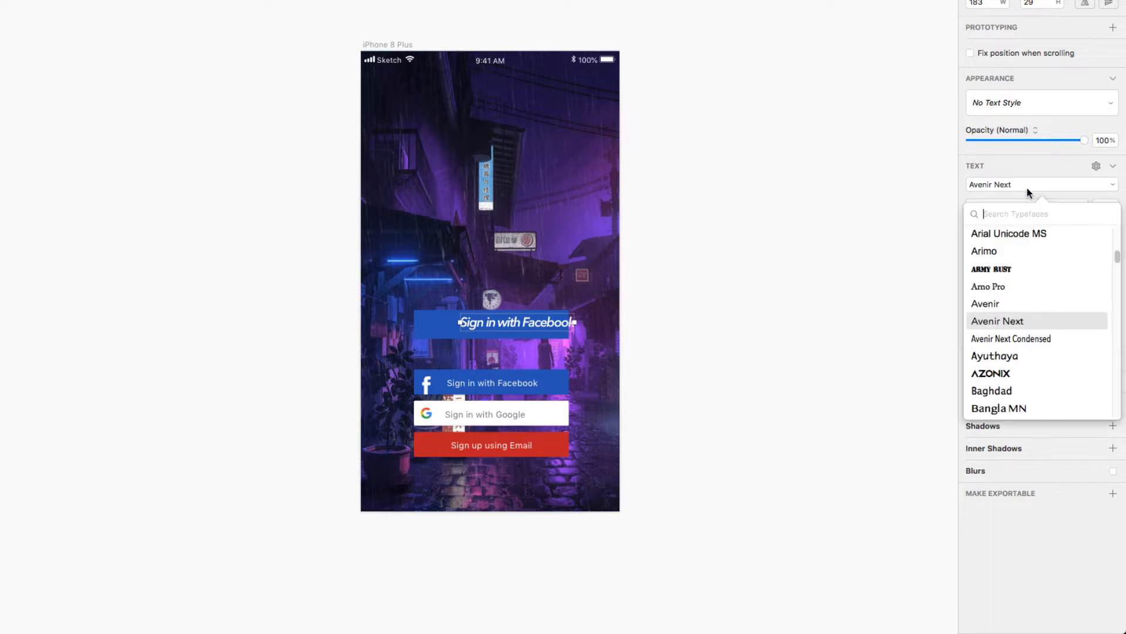
left_click(1008, 176)
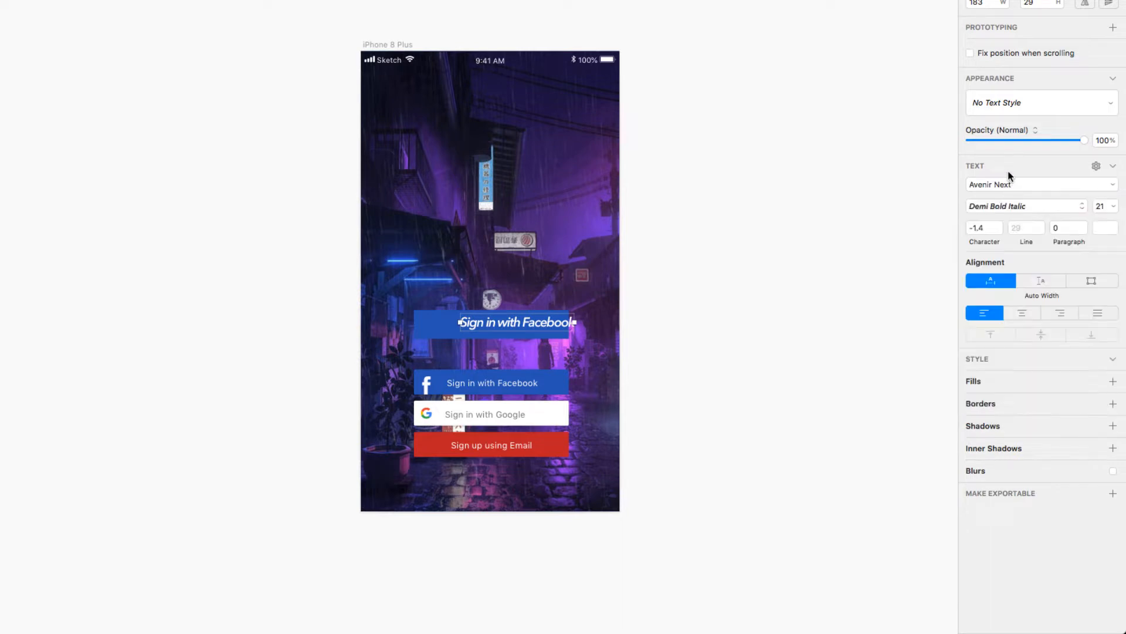
left_click(1001, 203)
left_click(1002, 105)
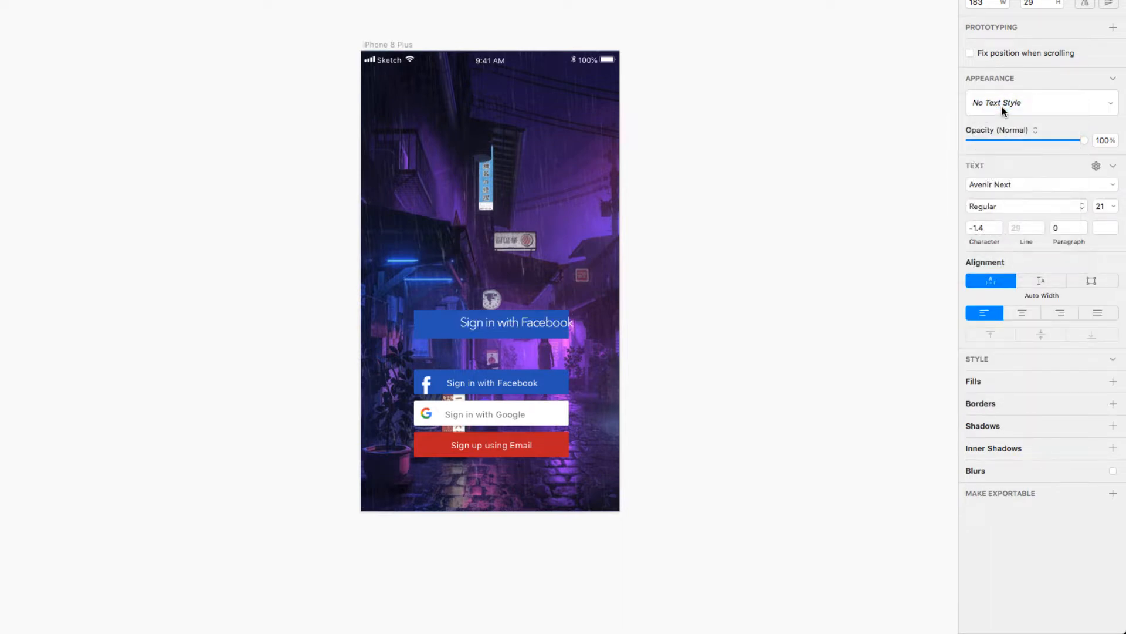
left_click_drag(1108, 205, 1110, 206)
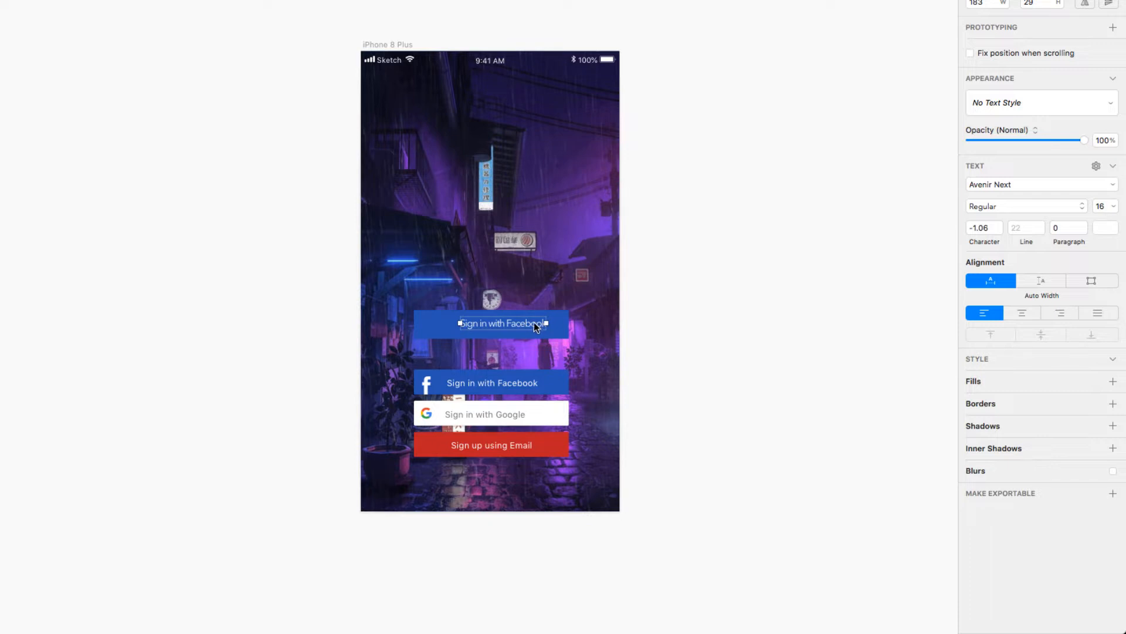
left_click_drag(533, 322, 524, 325)
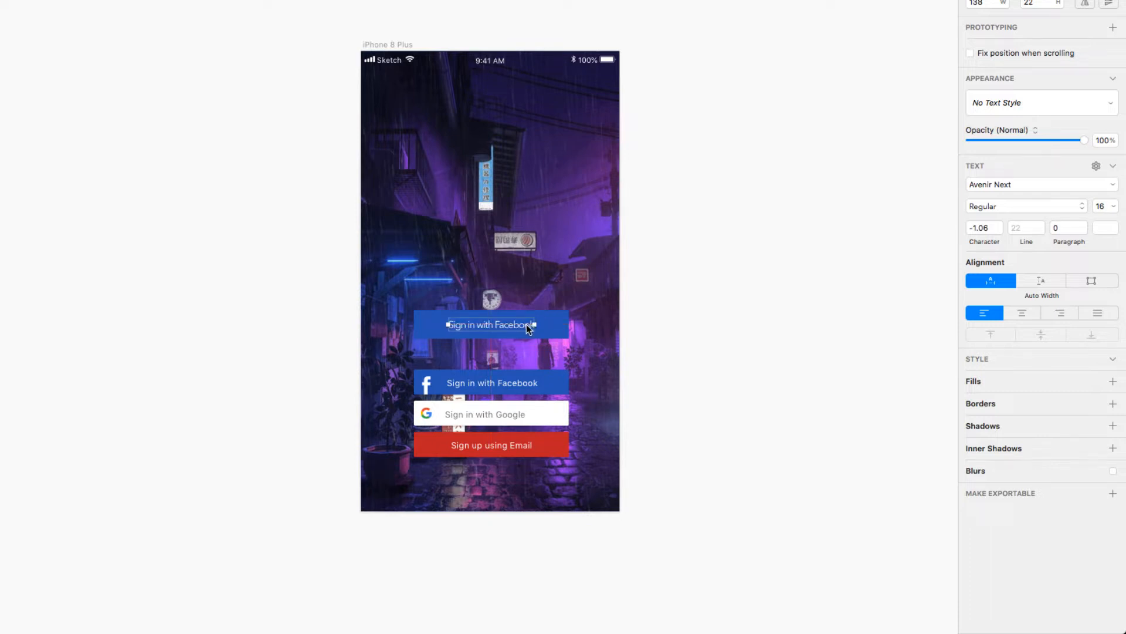
Increase the new label's character spacing to 0.34
left_click(999, 223)
left_click(999, 224)
left_click(999, 224)
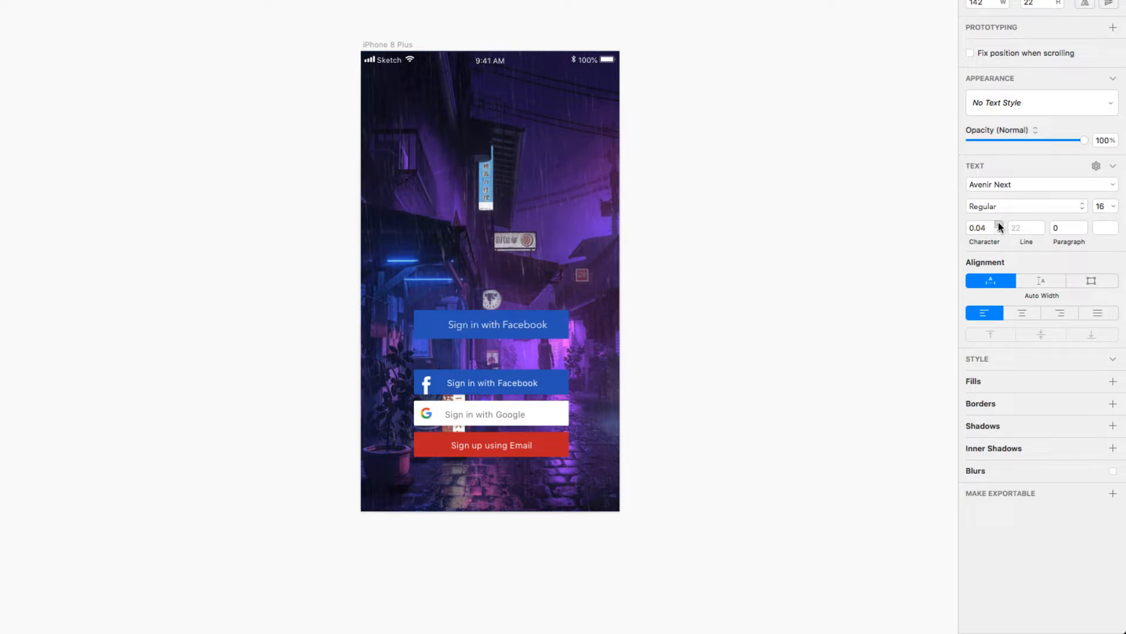
left_click(999, 224)
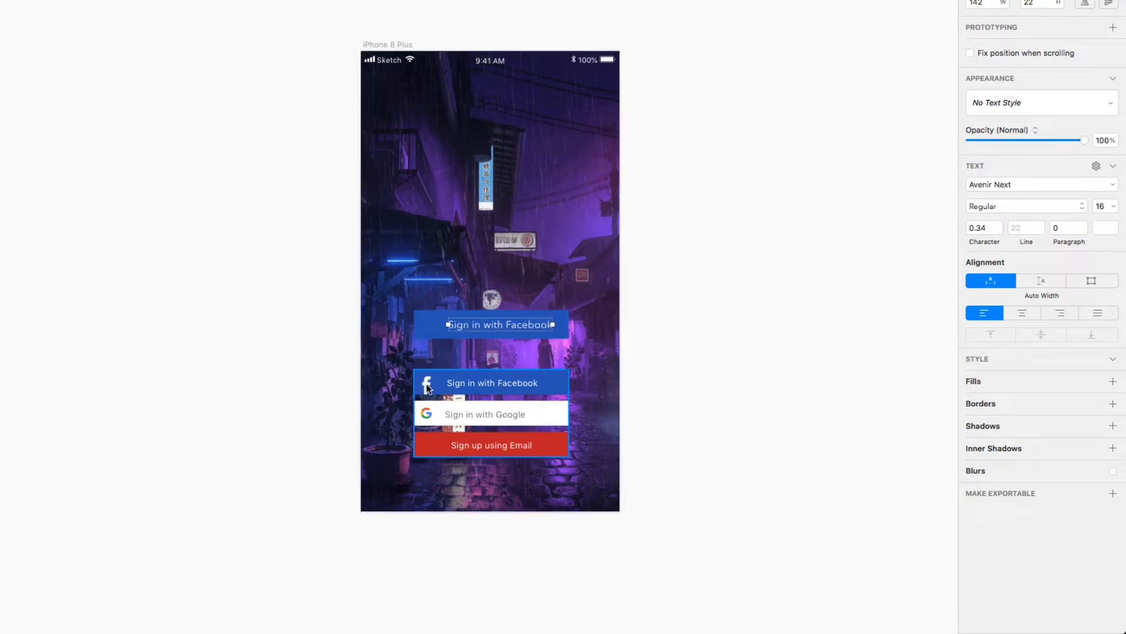
Round the corners of the new blue rectangle with a radius of 5
left_click(427, 325)
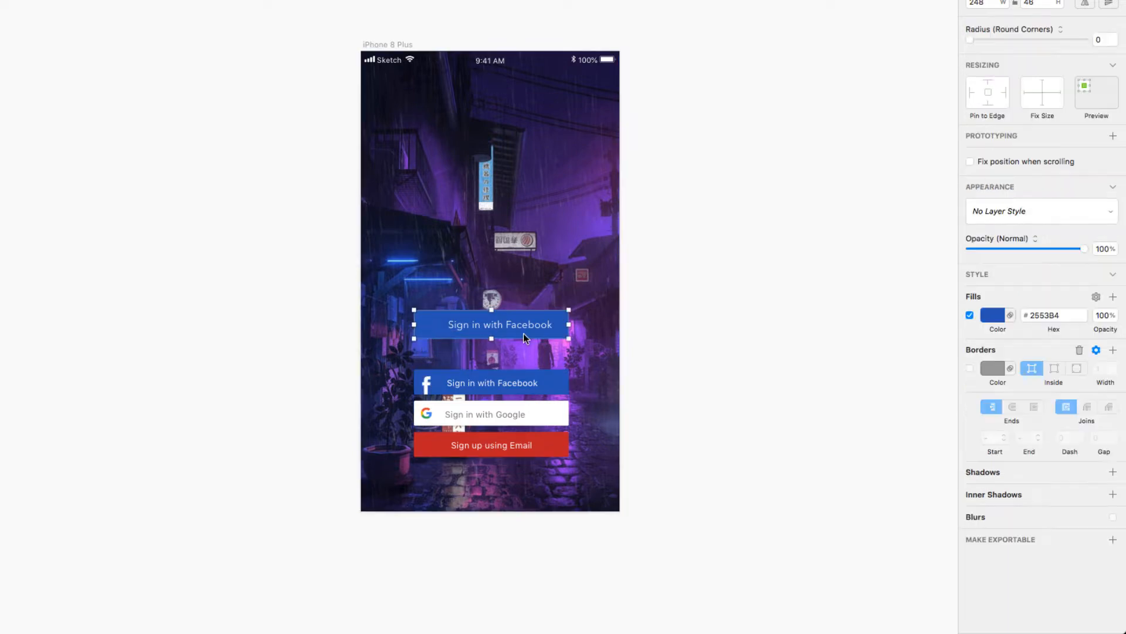
left_click(649, 343)
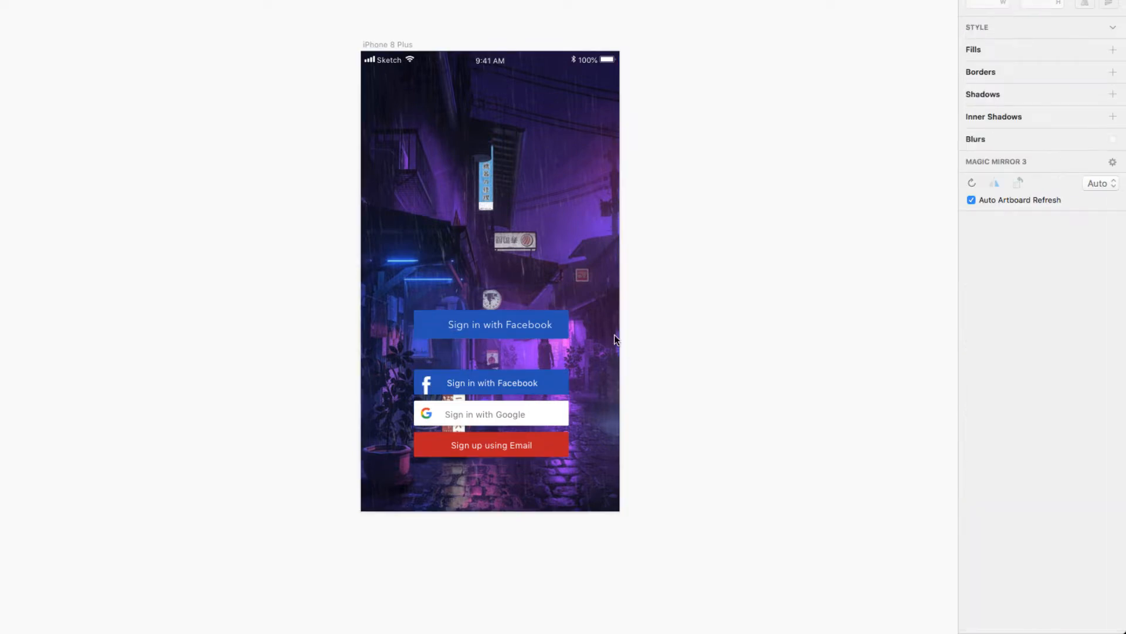
left_click(420, 327)
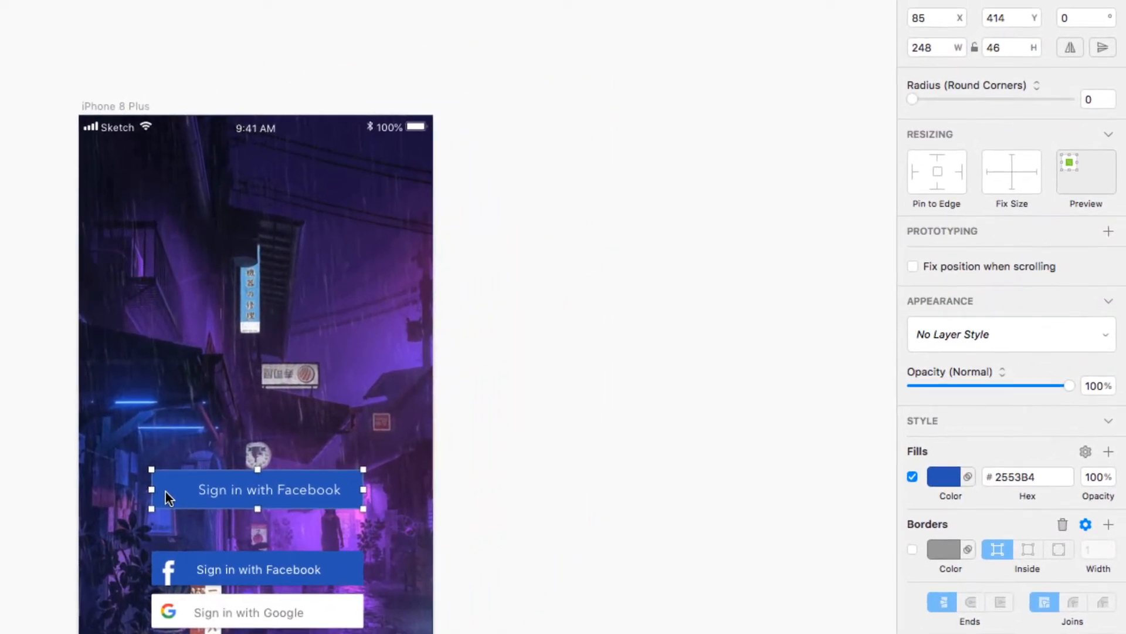
left_click(1109, 96)
left_click(1108, 96)
left_click(1109, 96)
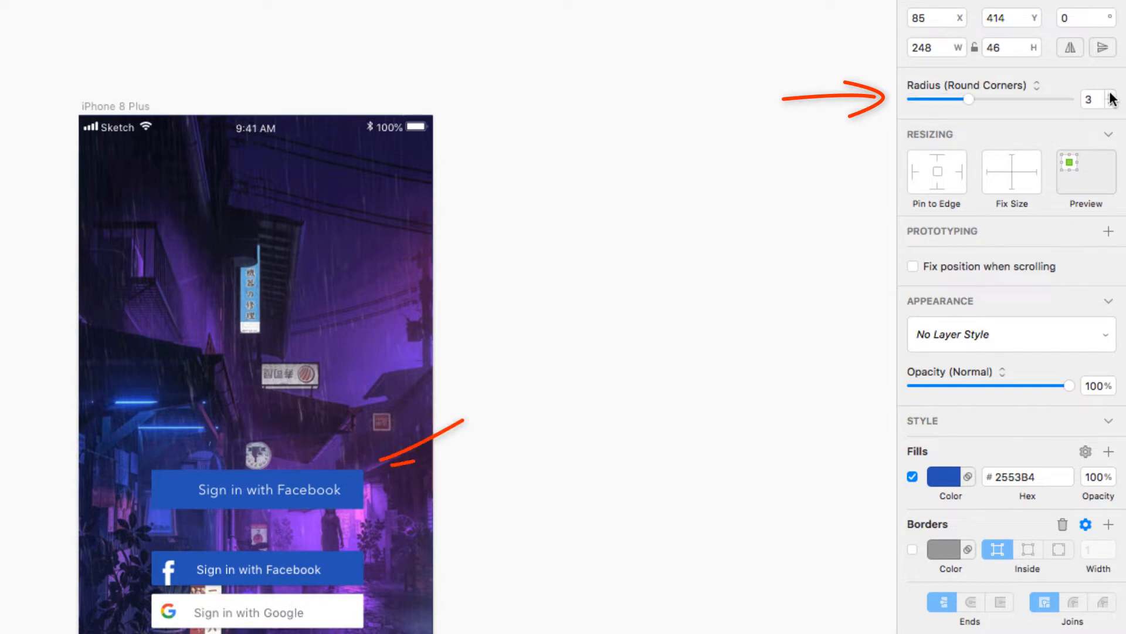
left_click(1109, 96)
left_click(1109, 95)
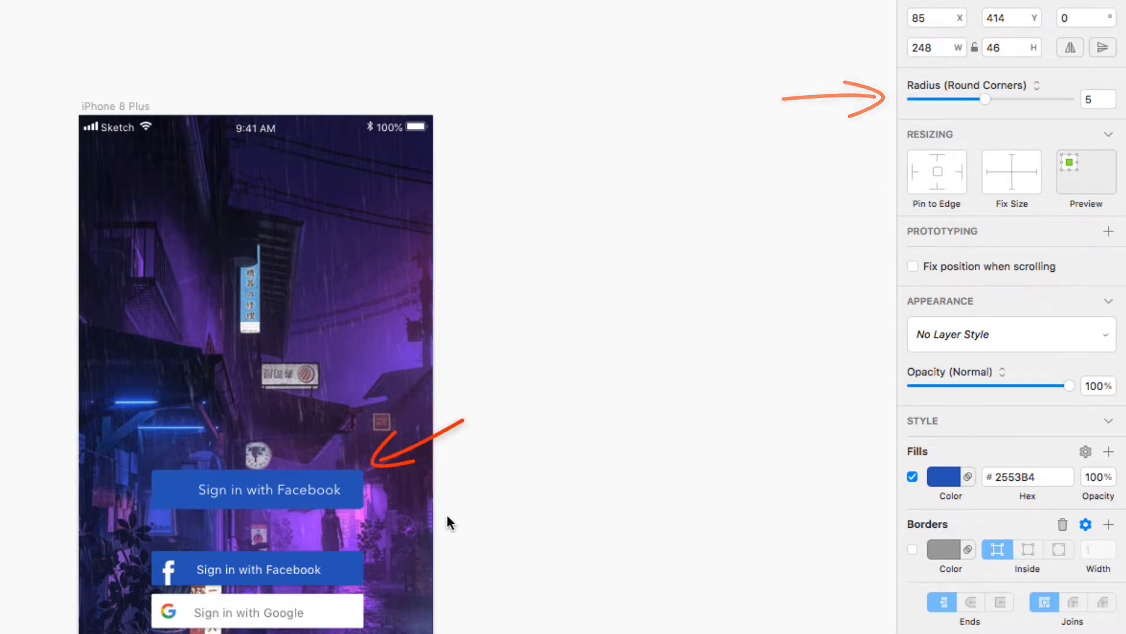
Delete the newly drawn blue rectangle and its label, along with the existing group of three sign-in buttons
left_click(354, 498)
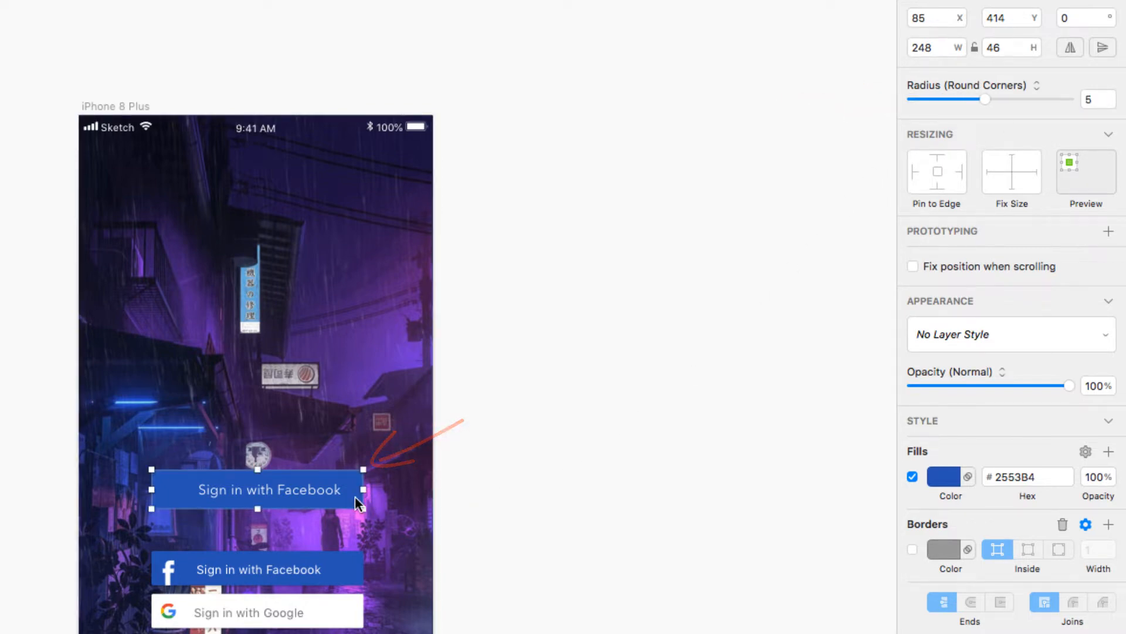
key("Delete")
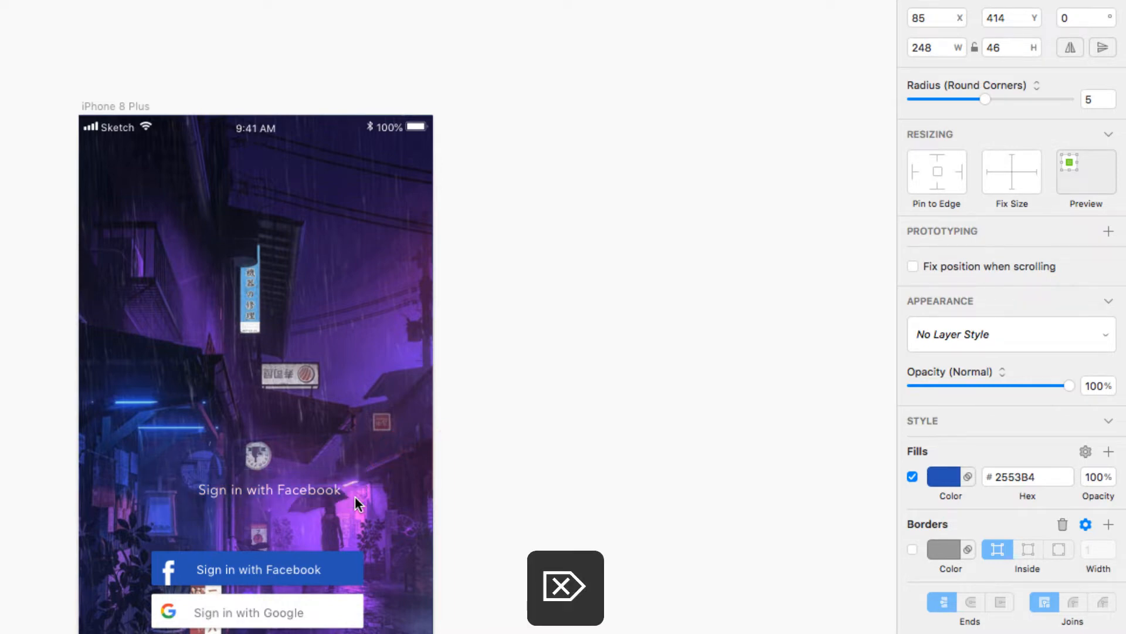
left_click(295, 490)
key("Delete")
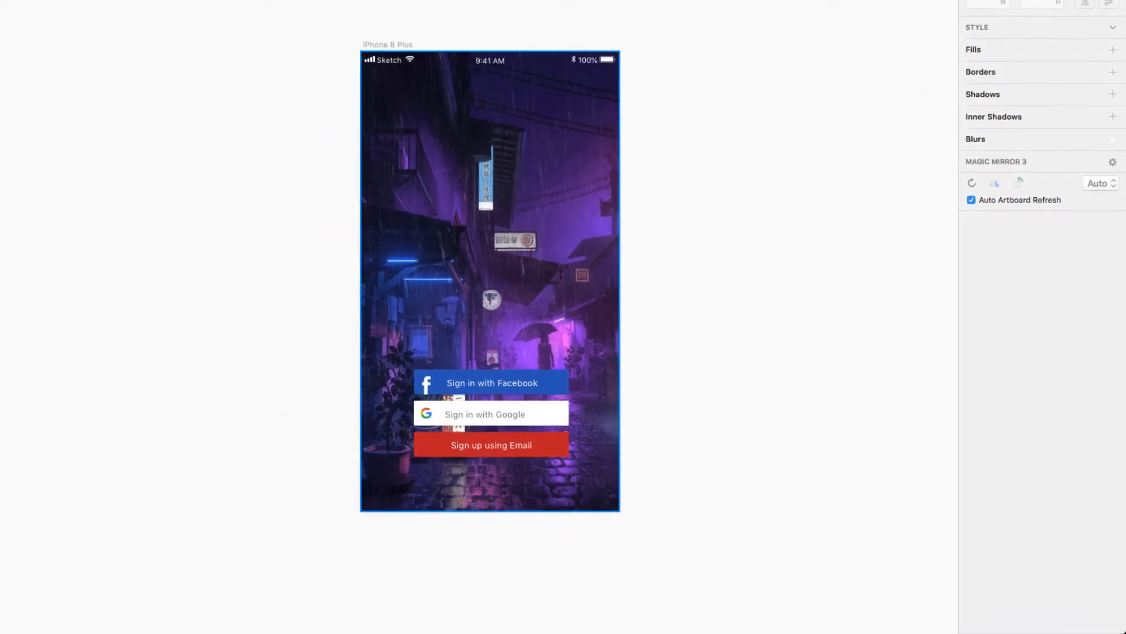
key("Delete")
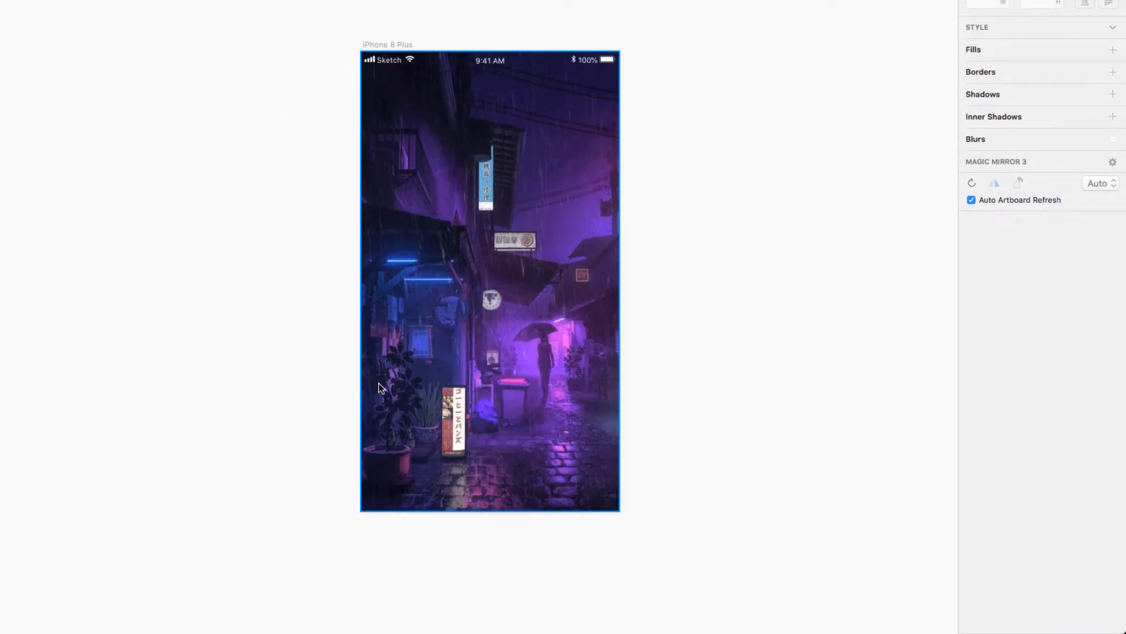
Draw a wide rectangle for a button across the lower part of the iPhone 8 Plus artboard
key("r")
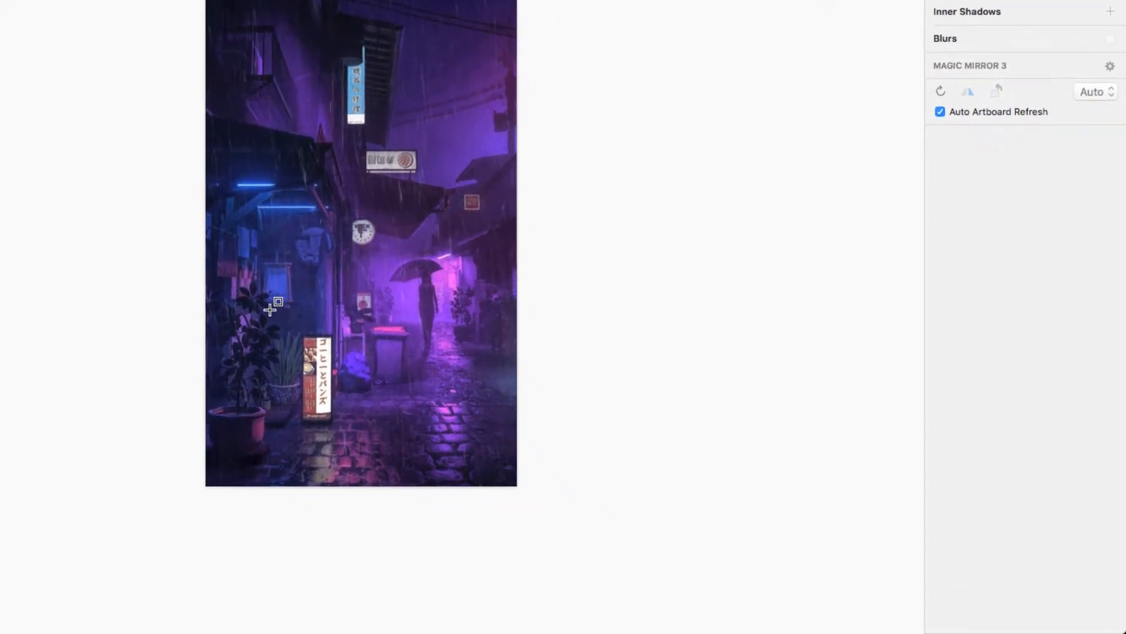
left_click_drag(256, 325, 461, 363)
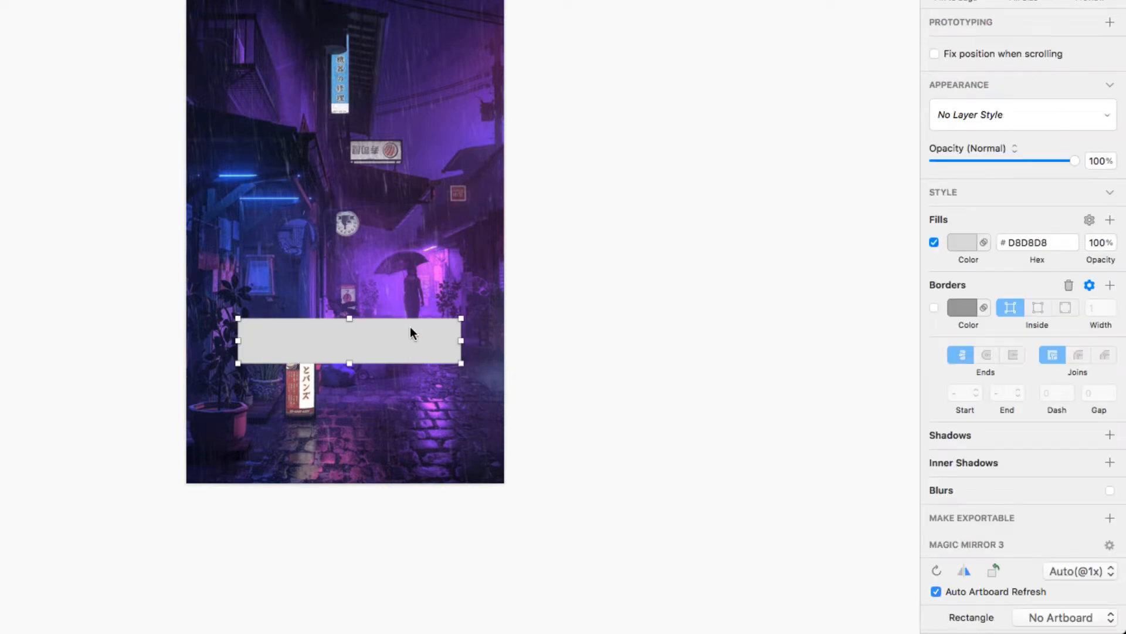
scroll(403, 337, "up", 5)
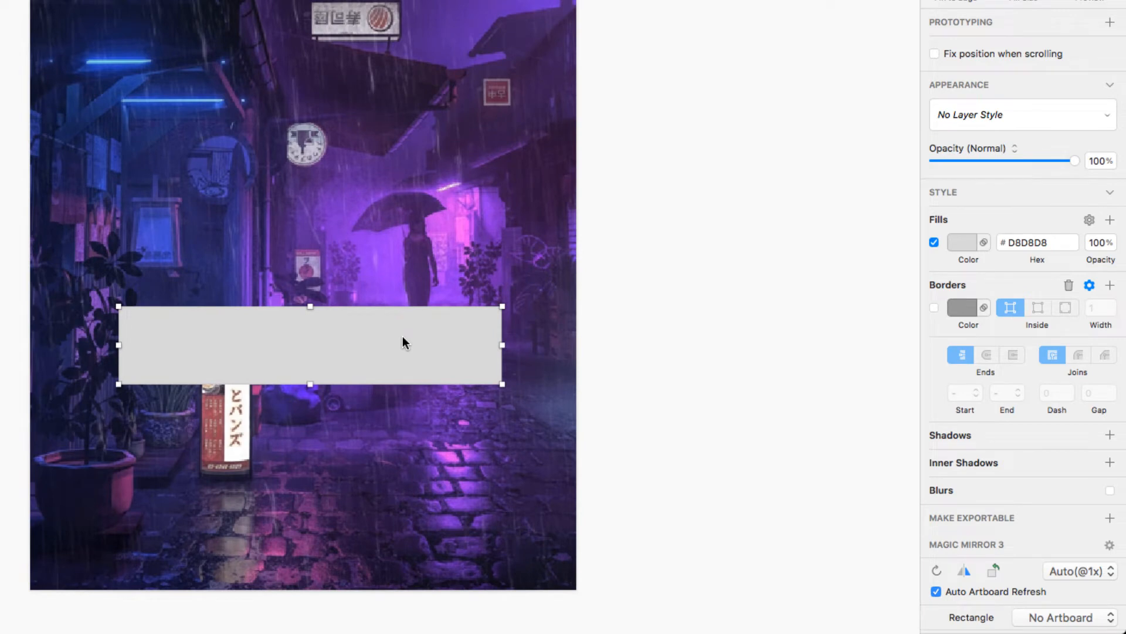
Duplicate the grey rectangle in place and fill the copy with coral red F65858
key("super+d")
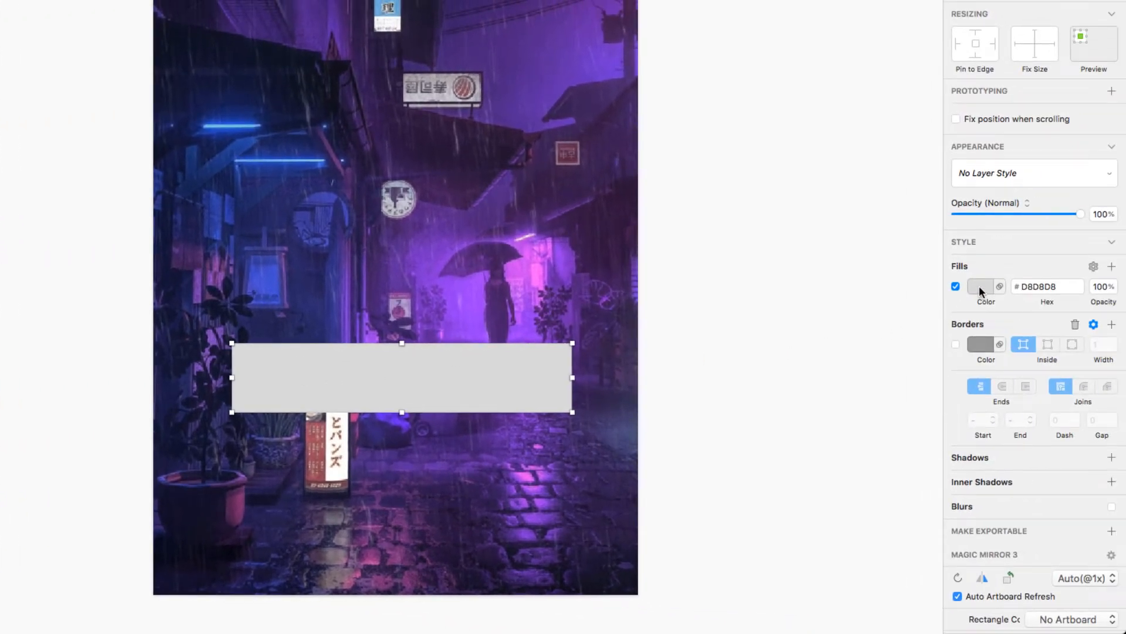
left_click(980, 286)
left_click(1056, 364)
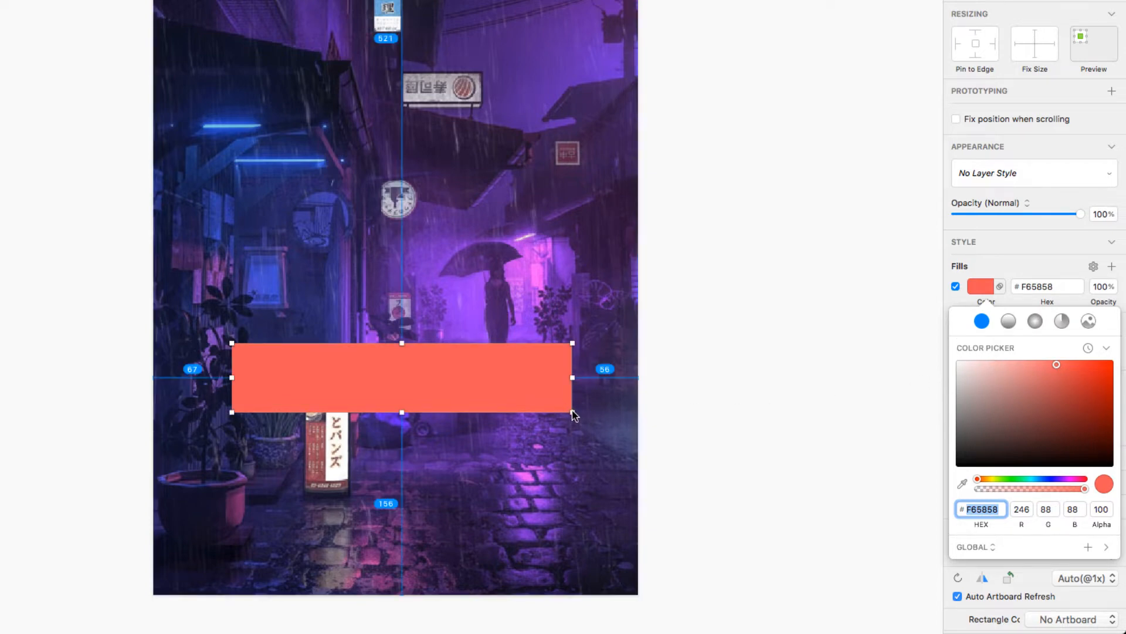
Shrink the coral rectangle around its centre to 281 × 53, leaving a narrow grey margin on all sides
left_click_drag(572, 411, 567, 406)
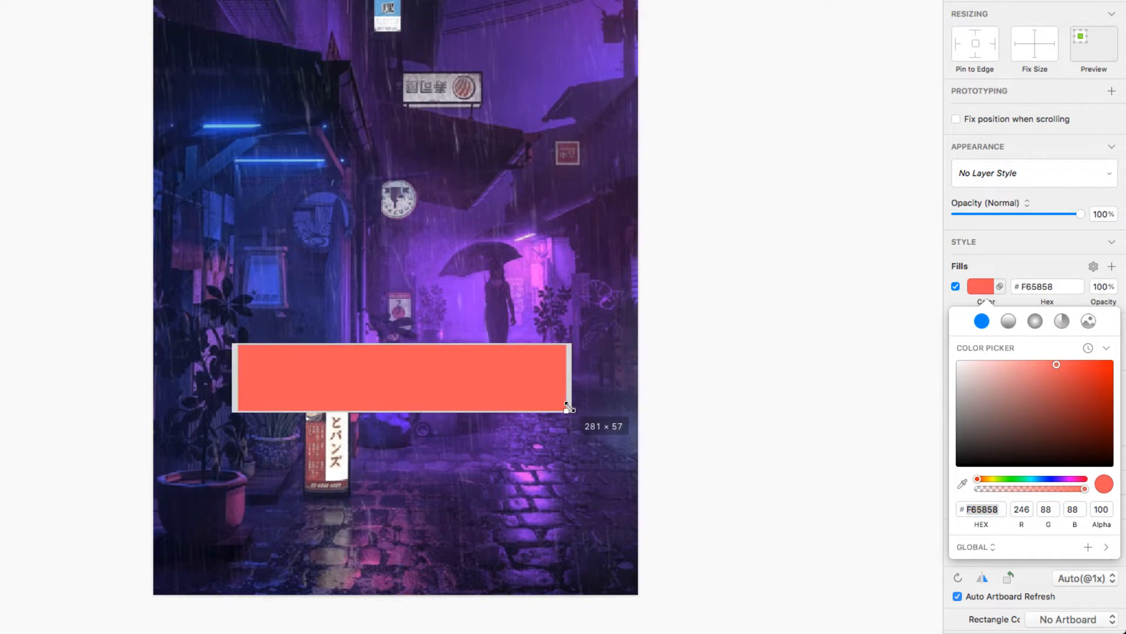
left_click_drag(567, 406, 567, 401)
scroll(505, 397, "up", 3)
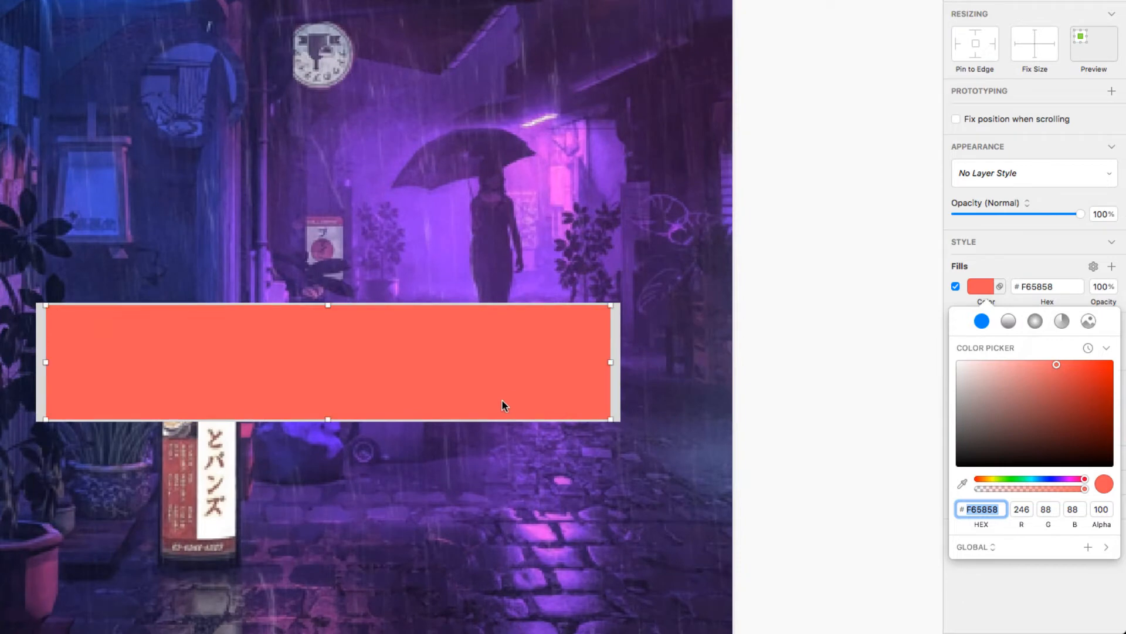
left_click_drag(328, 305, 327, 309)
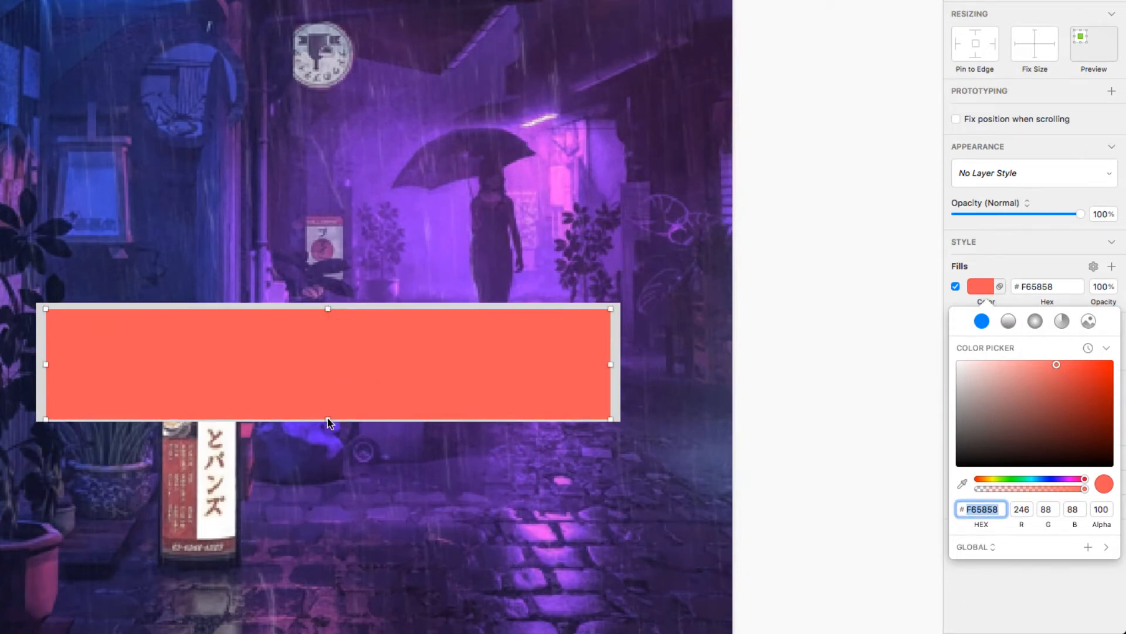
left_click_drag(329, 420, 328, 414)
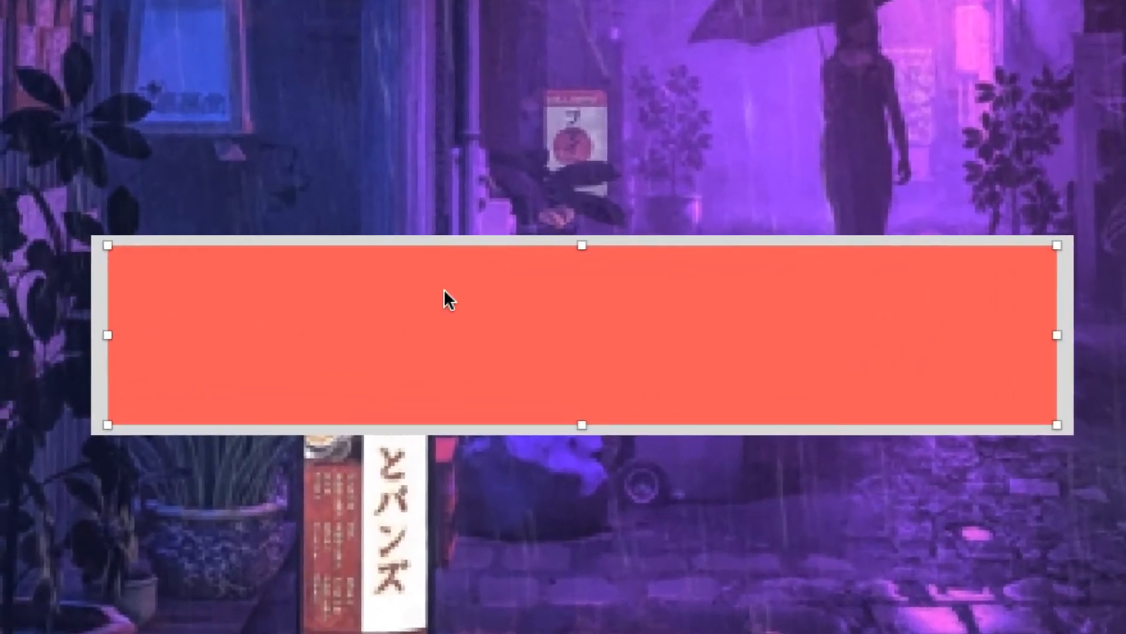
Shift the coral rectangle slightly left and widen it by 4 px to even out its grey side margins
key("alt")
left_click_drag(149, 302, 143, 302)
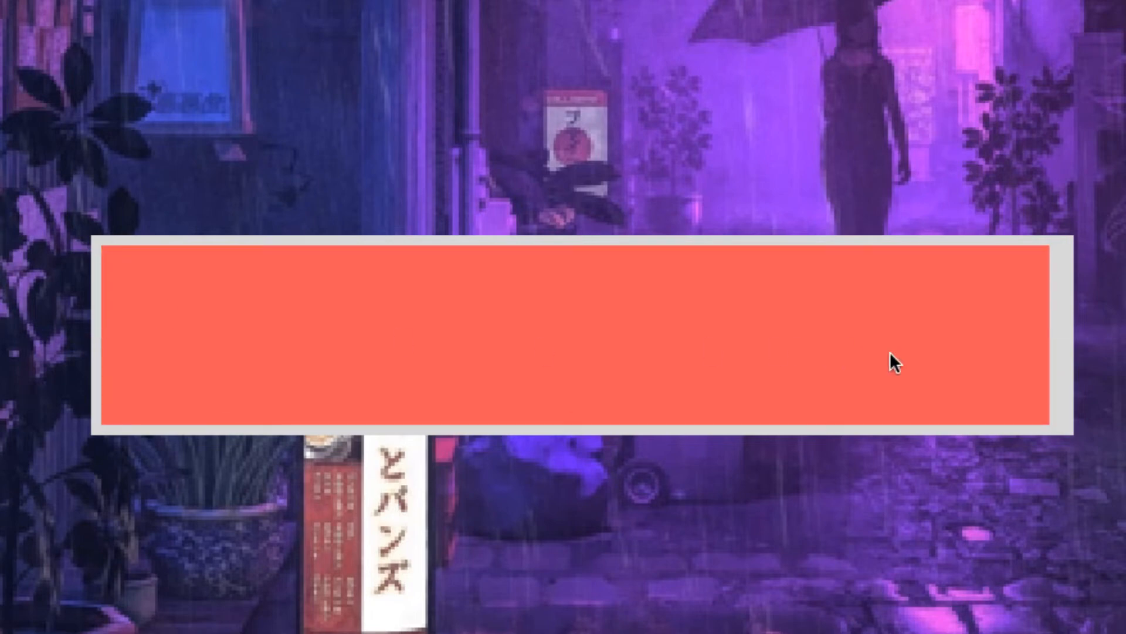
left_click(1041, 346)
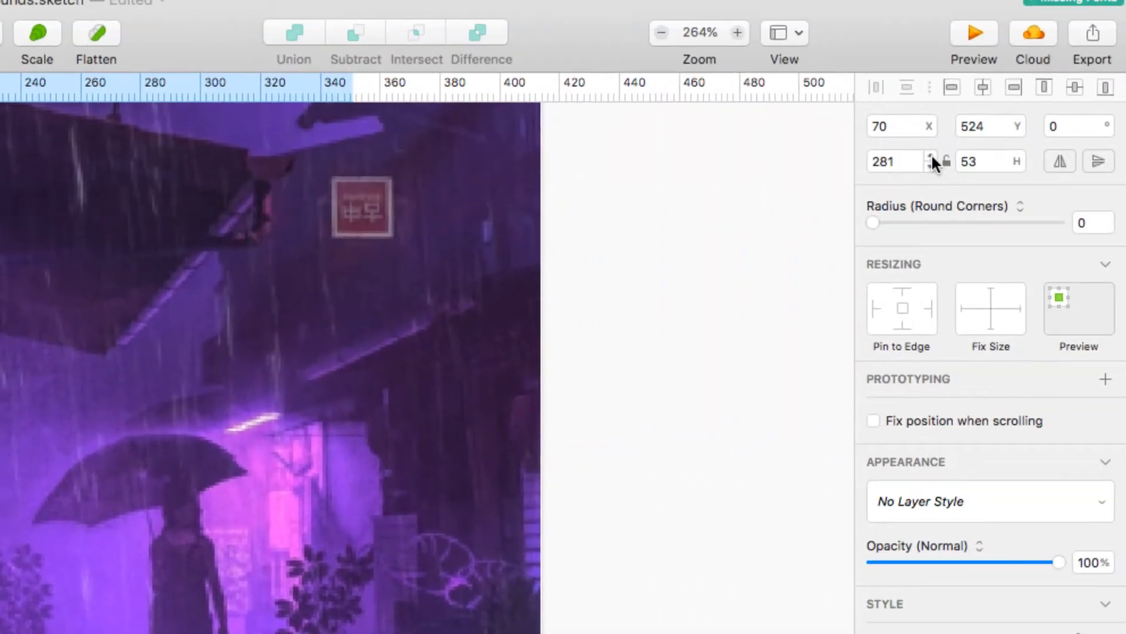
left_click(919, 161)
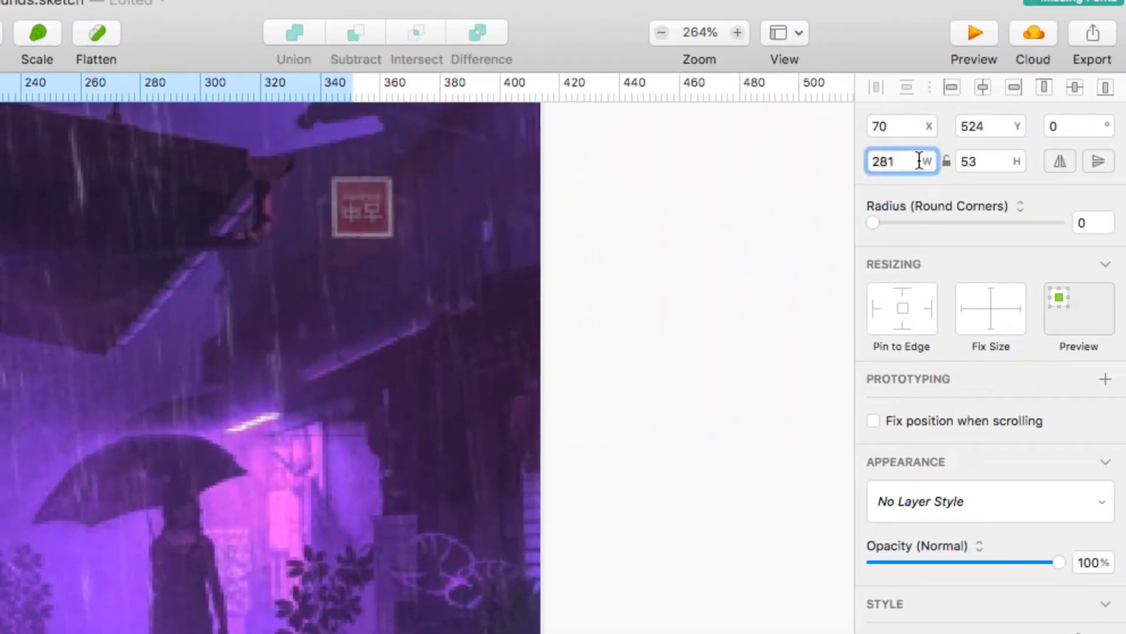
type("+4")
key("Return")
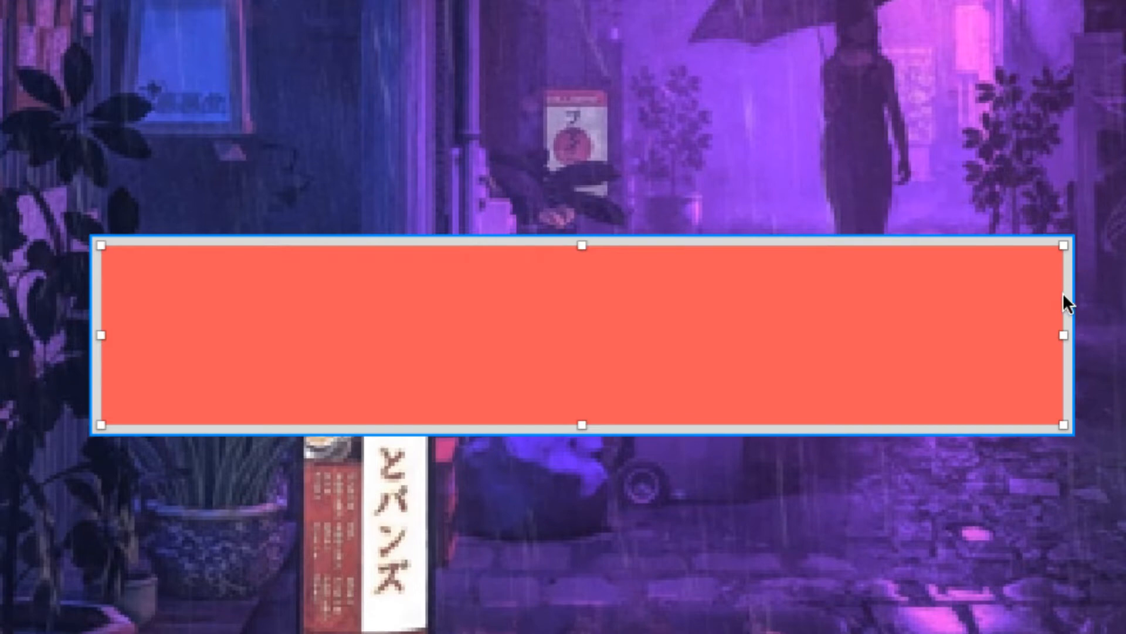
key("alt")
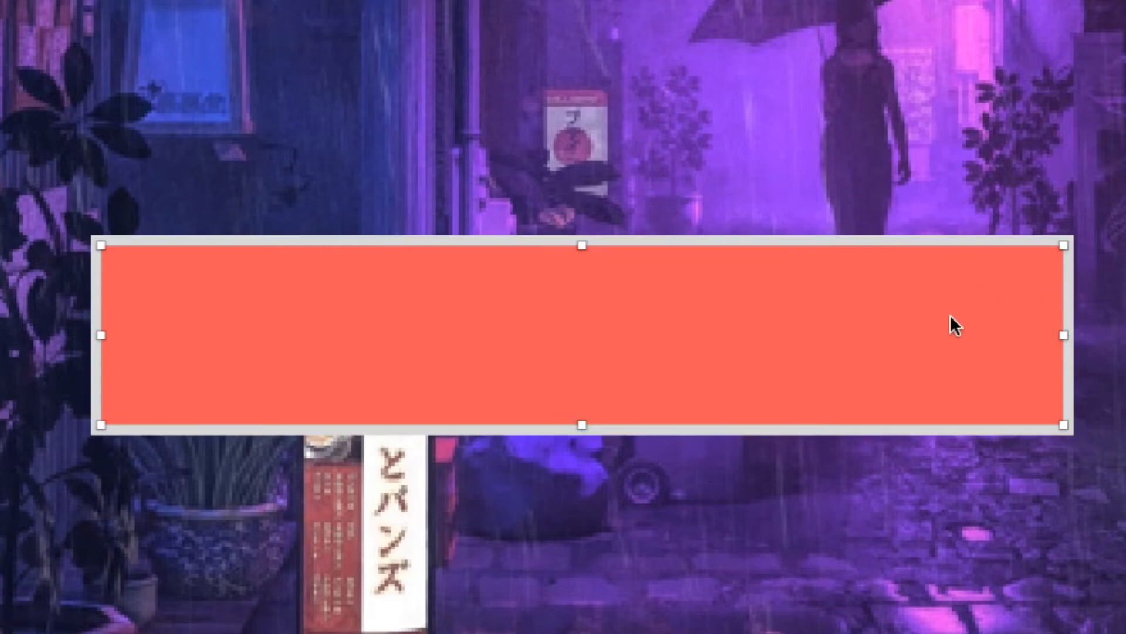
Subtract the coral rectangle from the grey one and fill the resulting hollow frame with white FFFFFF
left_click(972, 236)
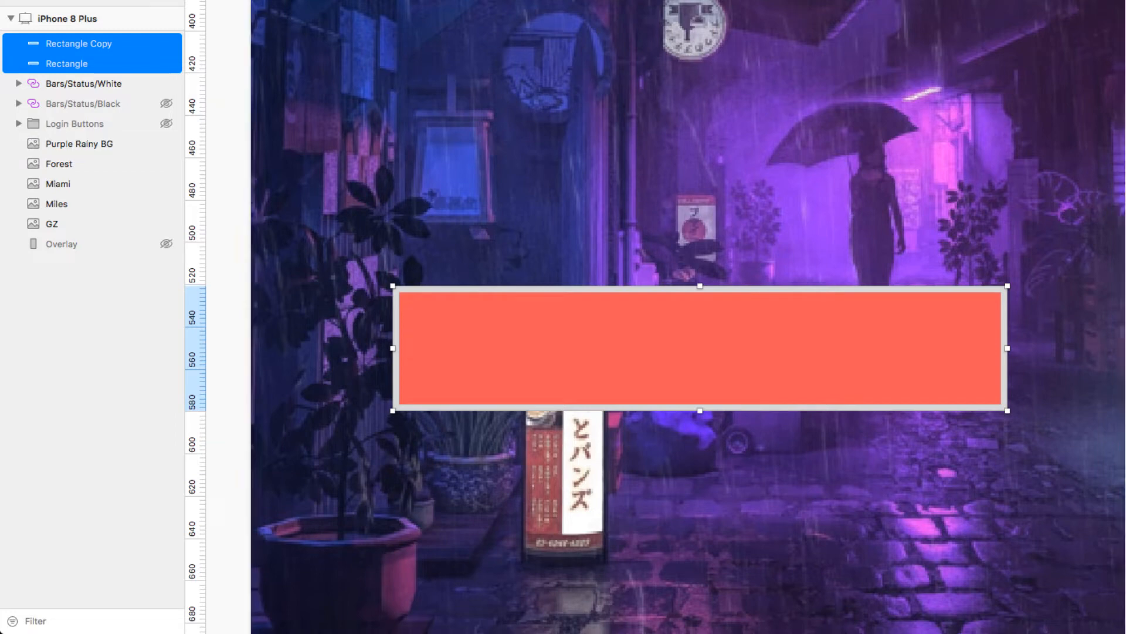
key("alt+super+s")
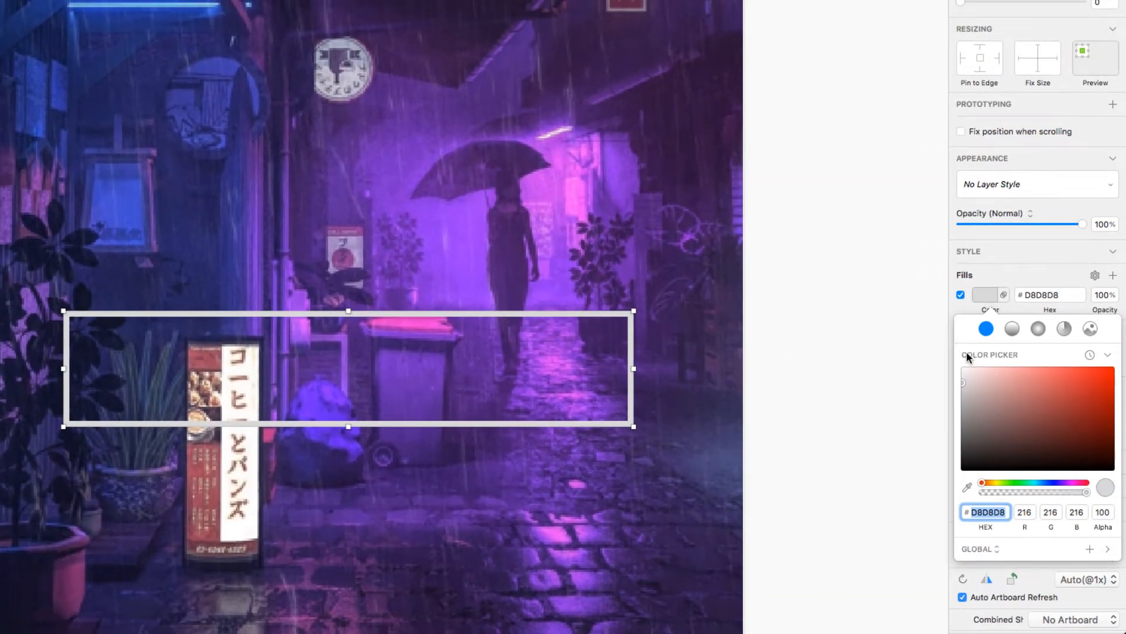
left_click_drag(966, 370, 955, 360)
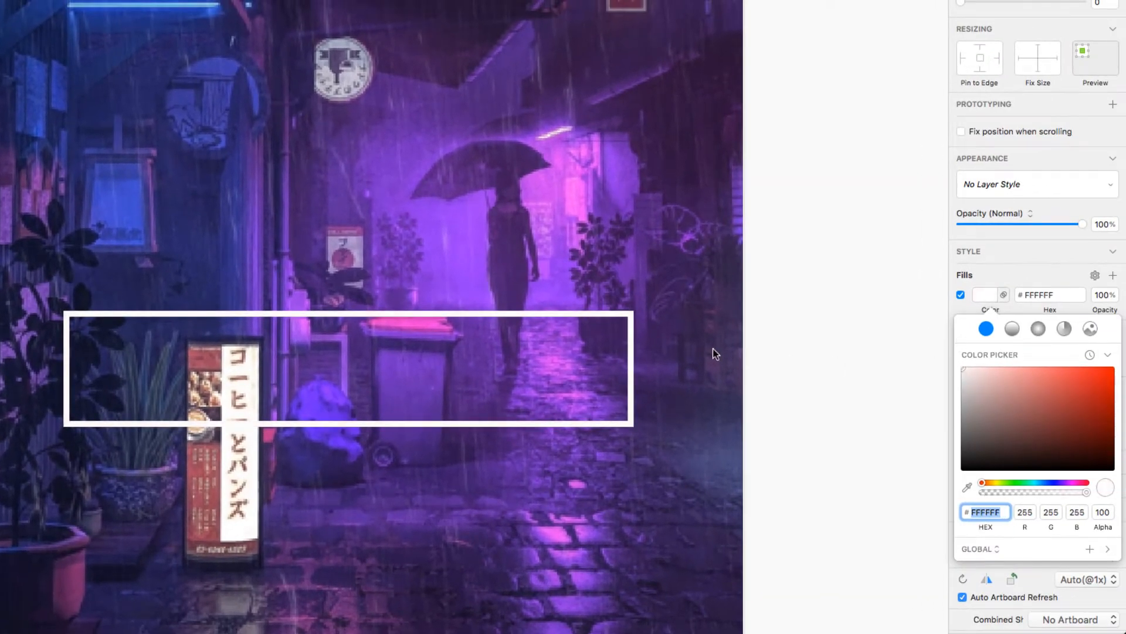
left_click(566, 359)
Move the white frame up to the middle of the artboard, keeping it horizontally centred
scroll(566, 359, "down", 2)
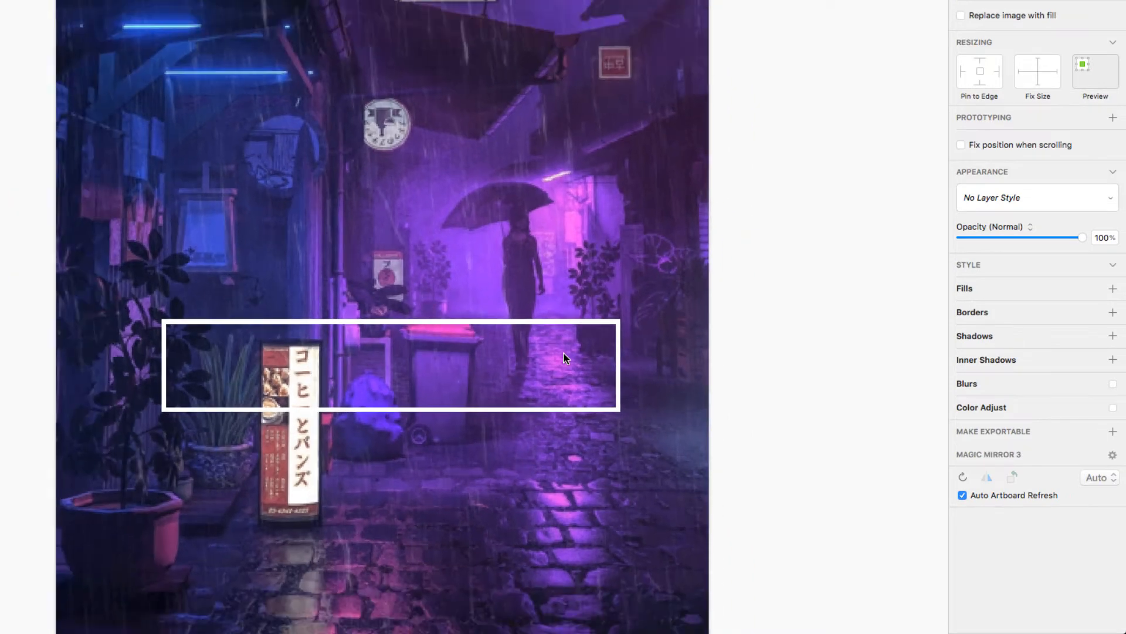
scroll(565, 359, "down", 3)
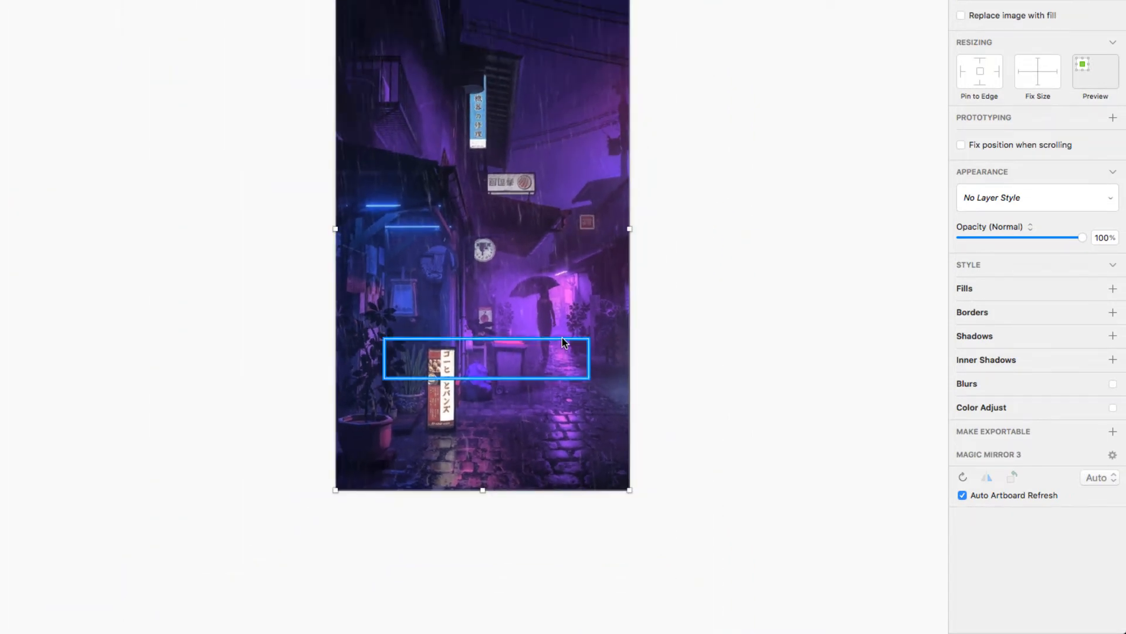
mouse_move(562, 339)
left_mouse_down()
mouse_move(566, 381)
mouse_move(558, 320)
mouse_move(556, 417)
mouse_move(549, 321)
left_mouse_up()
left_click_drag(568, 122, 558, 219)
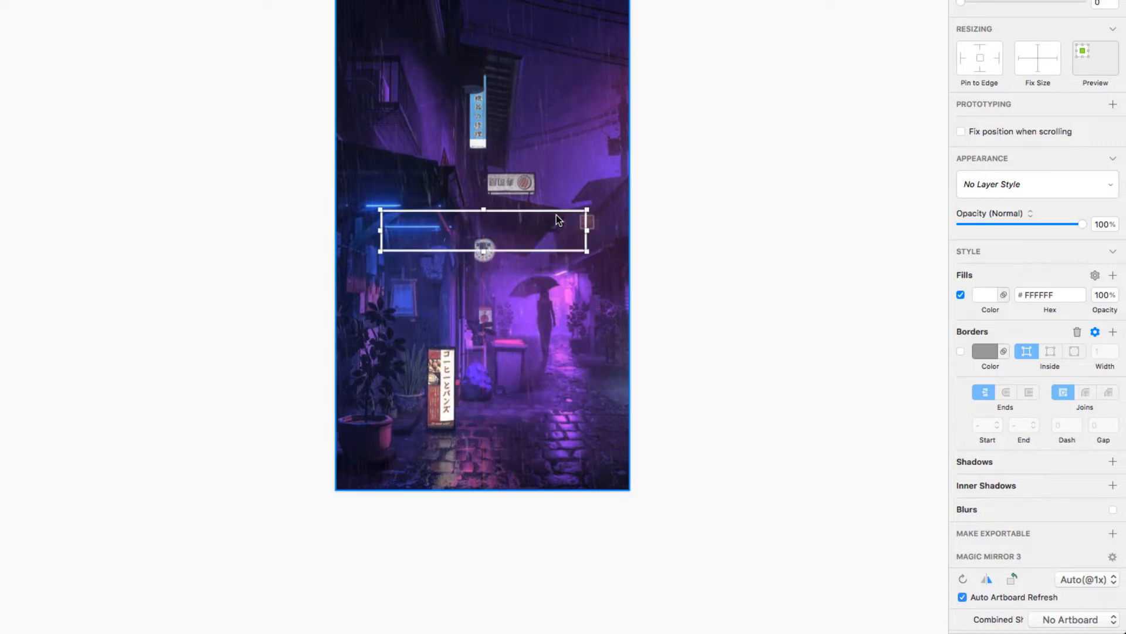
Add the text label "Login" inside the white frame
key("t")
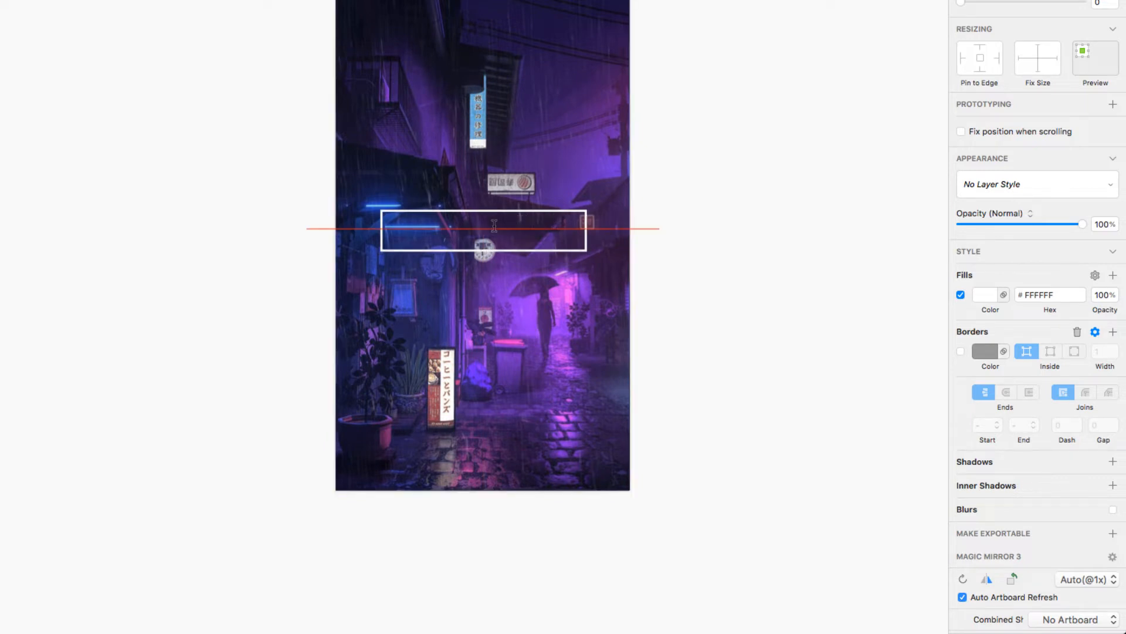
left_click(494, 227)
type("Login")
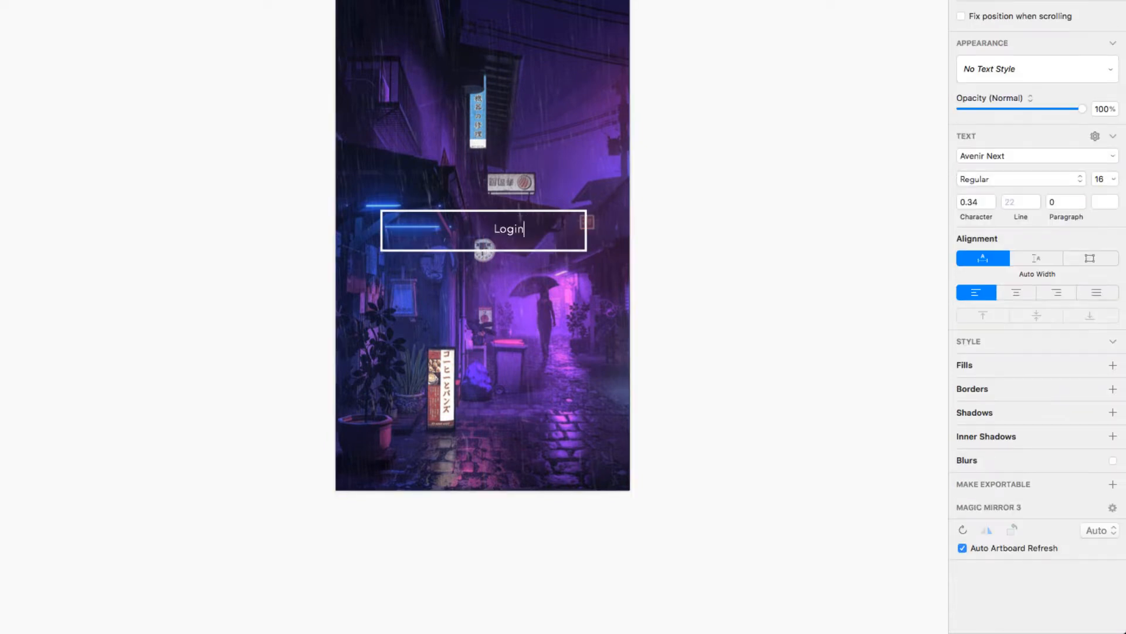
key("Escape")
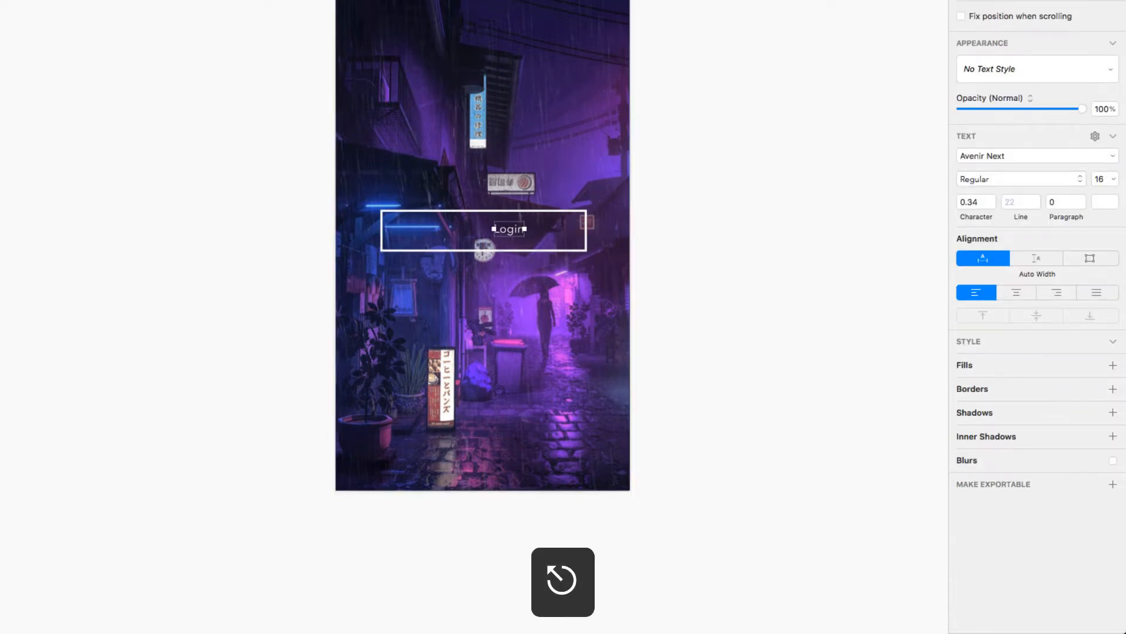
Make the "Login" label bold at size 31 and centre it within the white frame
left_click(970, 180)
left_click(974, 305)
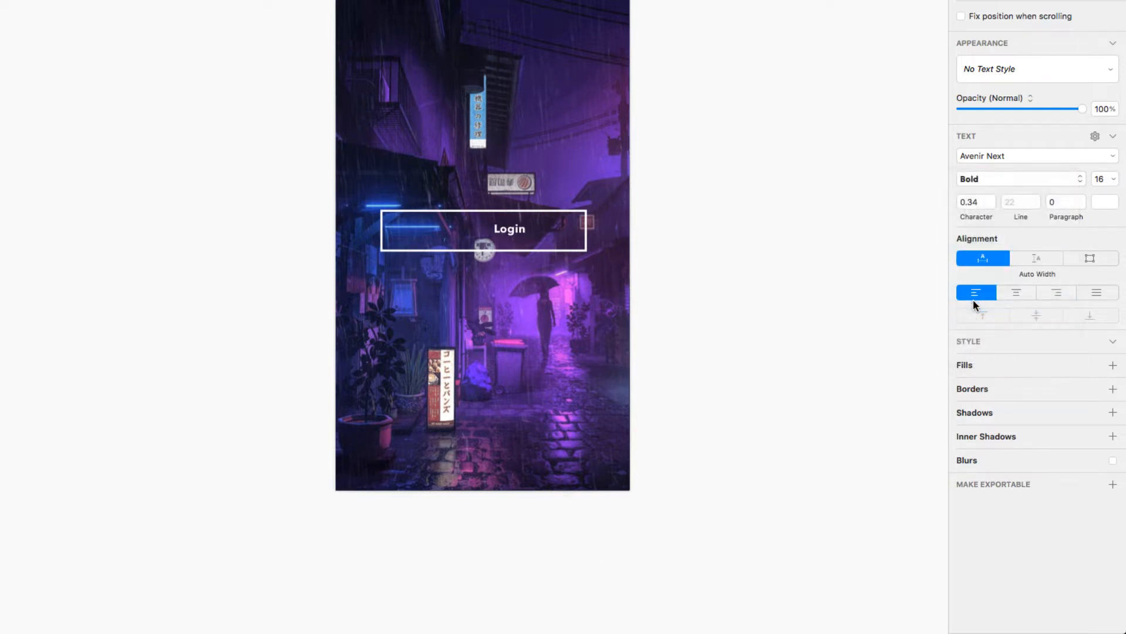
left_click_drag(1111, 179, 1122, 180)
left_click_drag(538, 232, 491, 232)
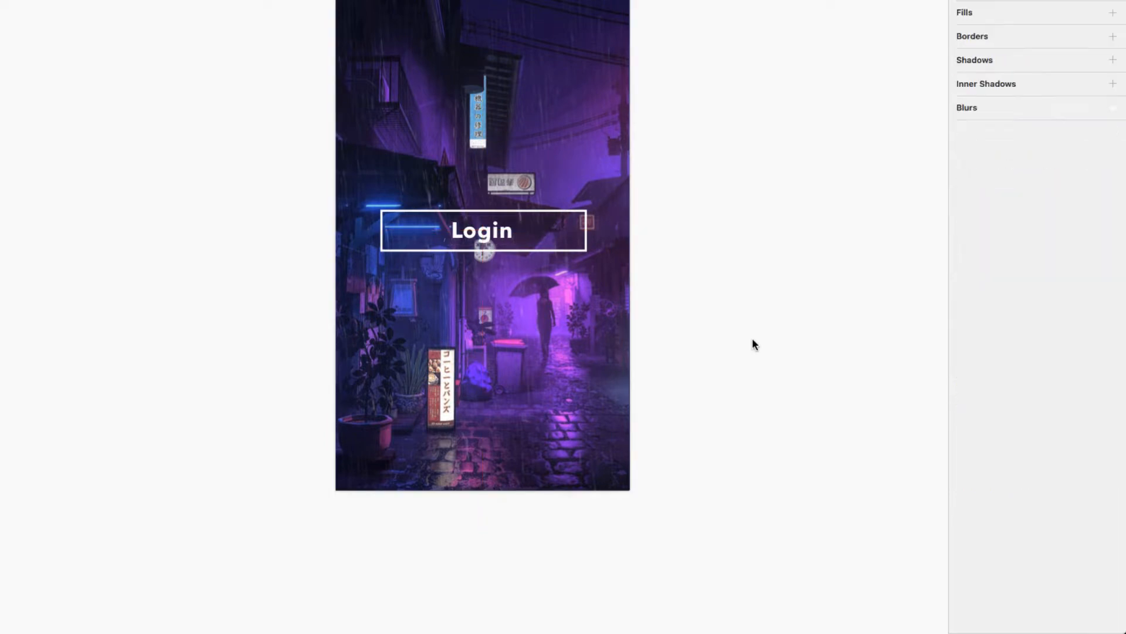
Lower the opacity of the white frame to 67% and of the "Login" label to 62%
left_click(537, 252)
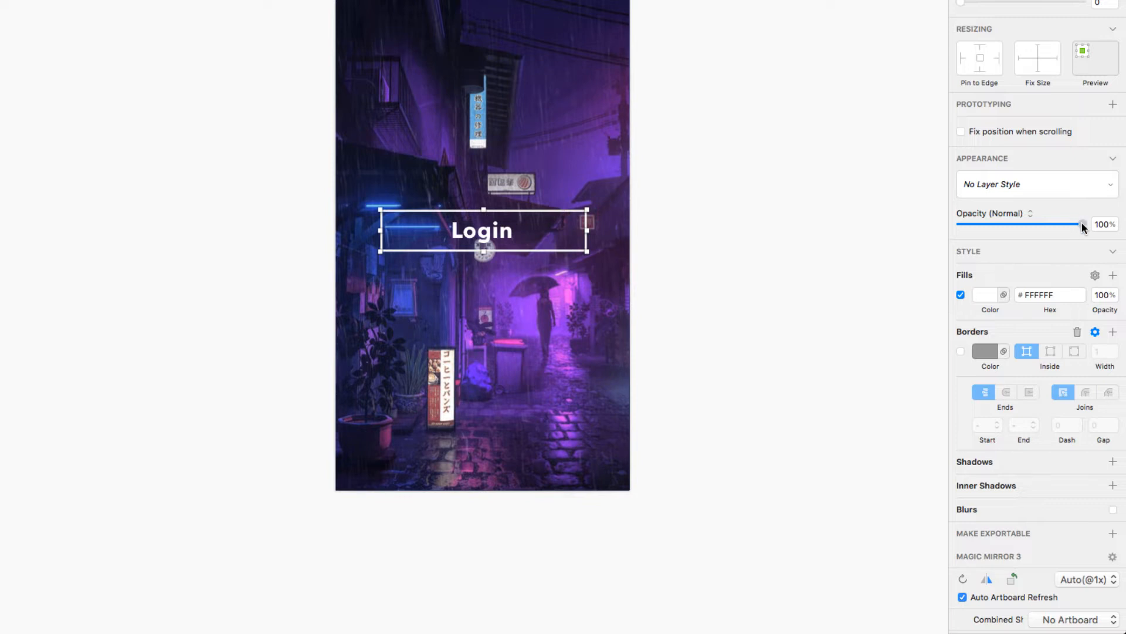
left_click_drag(1082, 224, 1040, 228)
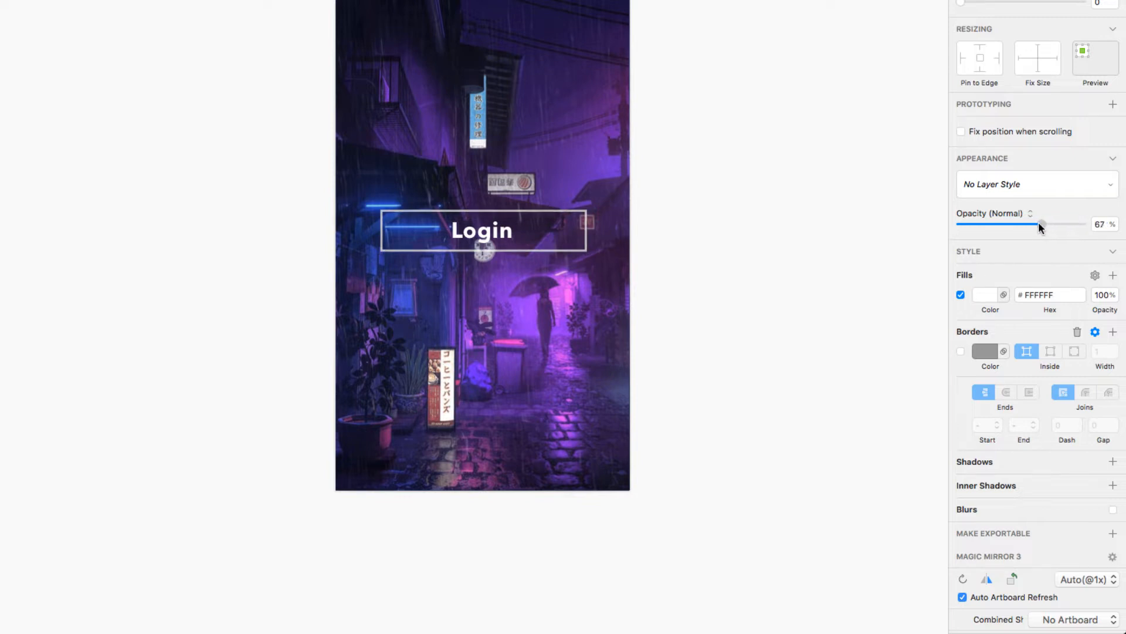
left_click(482, 233)
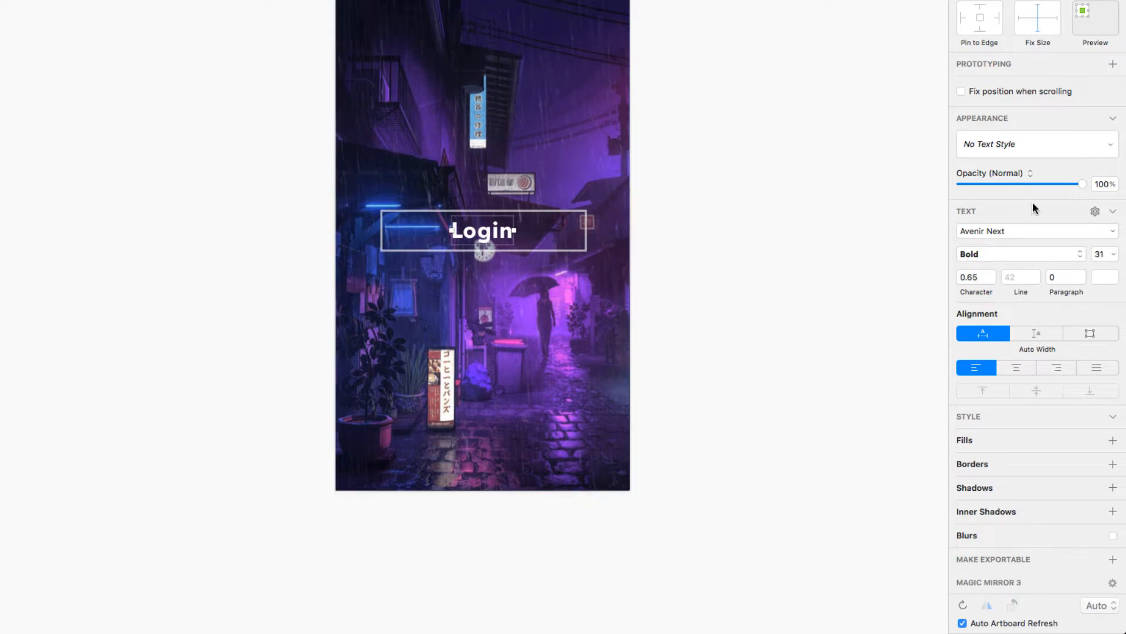
left_click_drag(1082, 186, 1035, 188)
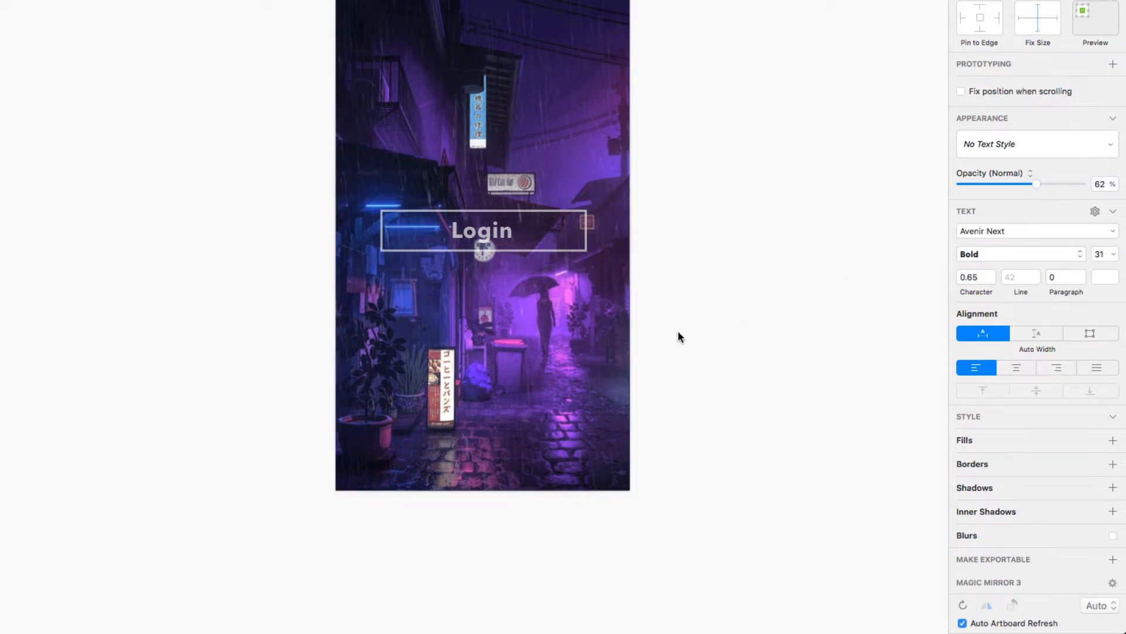
left_click(685, 299)
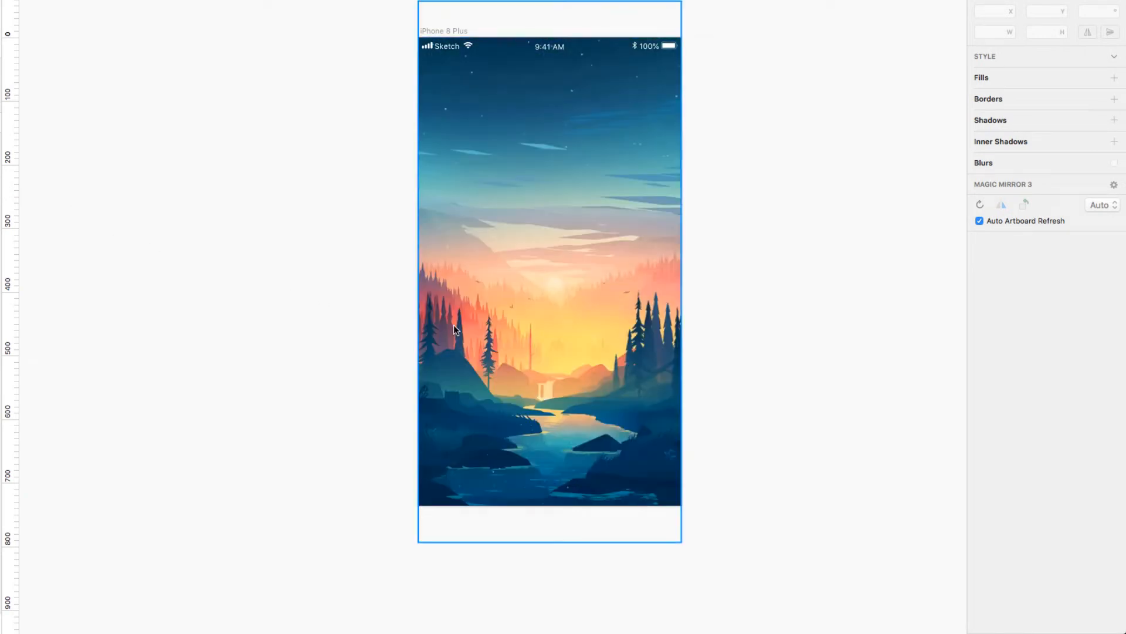
Draw a 289 × 65 rectangle across the lower part of the forest artboard and round its corners to a radius of 32.5
key("r")
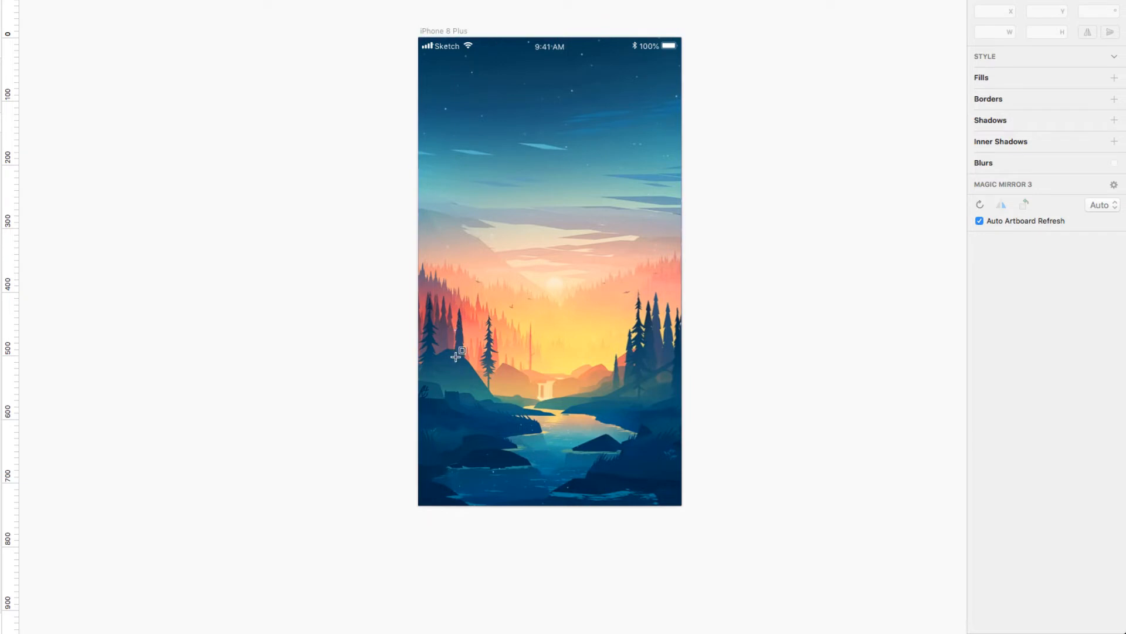
left_click_drag(458, 360, 617, 386)
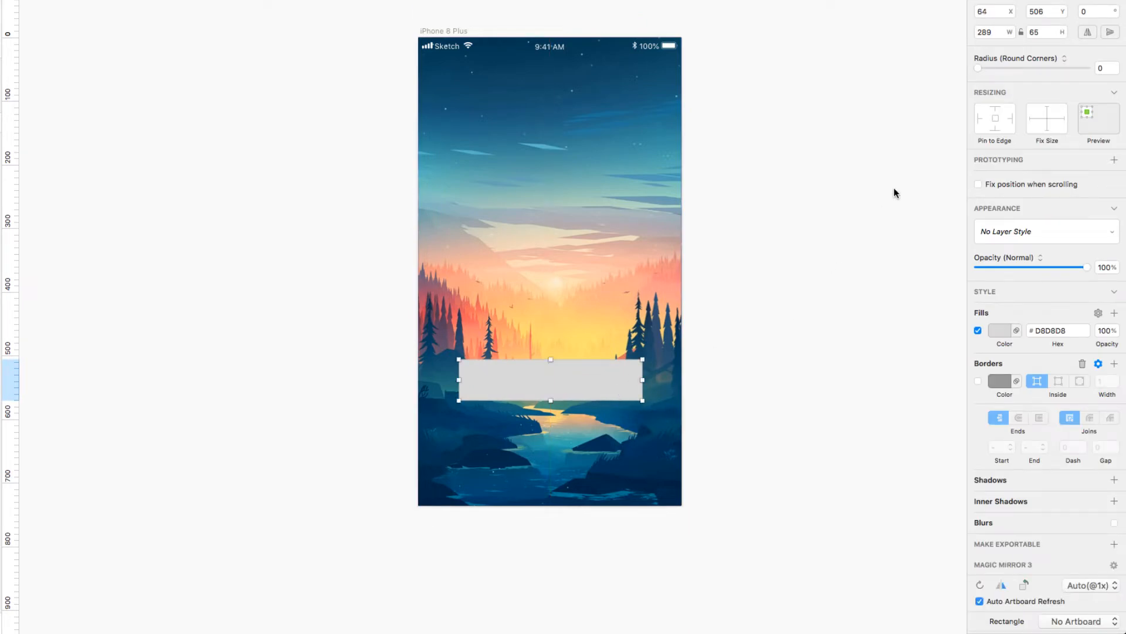
left_click_drag(977, 68, 1101, 76)
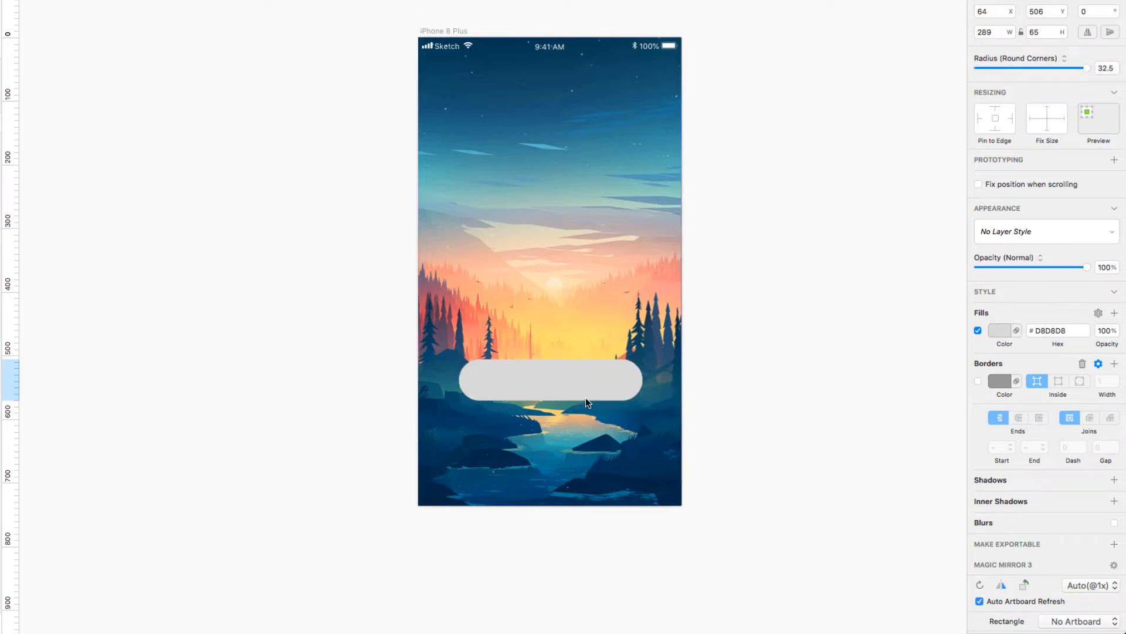
Fill the rounded rectangle with the preset orange linear gradient and move it near the artboard's upper edge
left_click(570, 384)
left_click(997, 330)
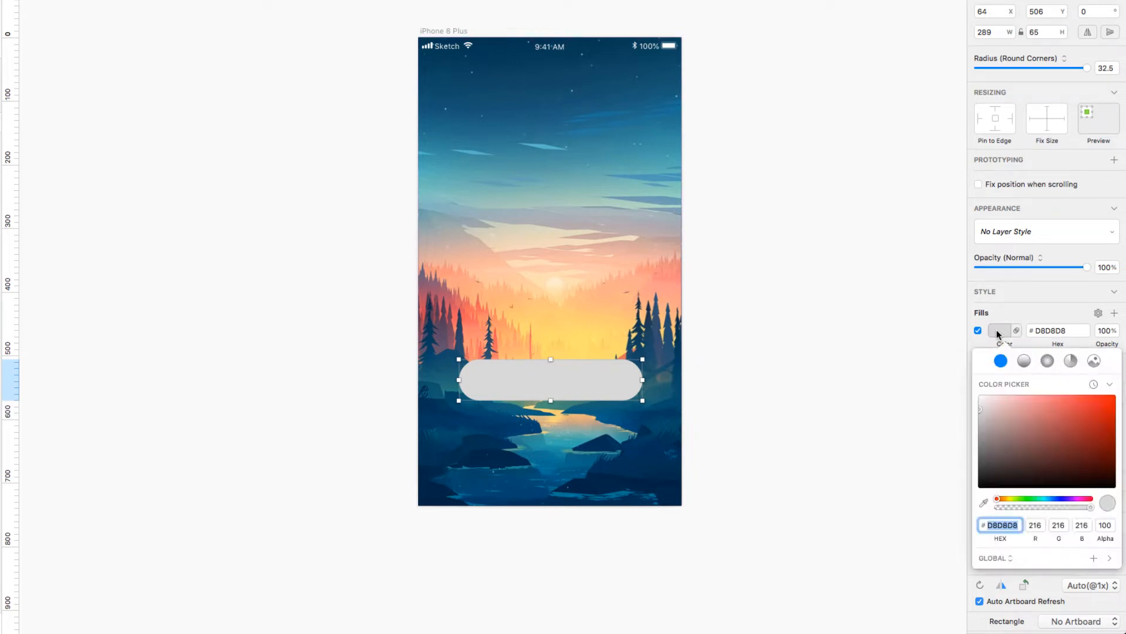
left_click(1023, 361)
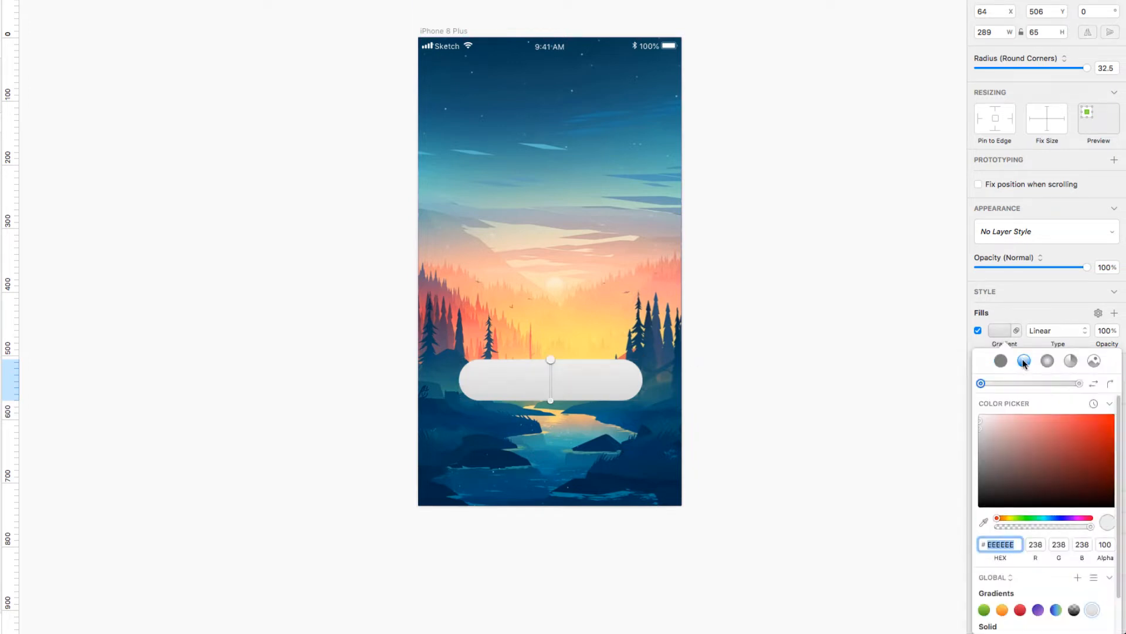
left_click(1002, 609)
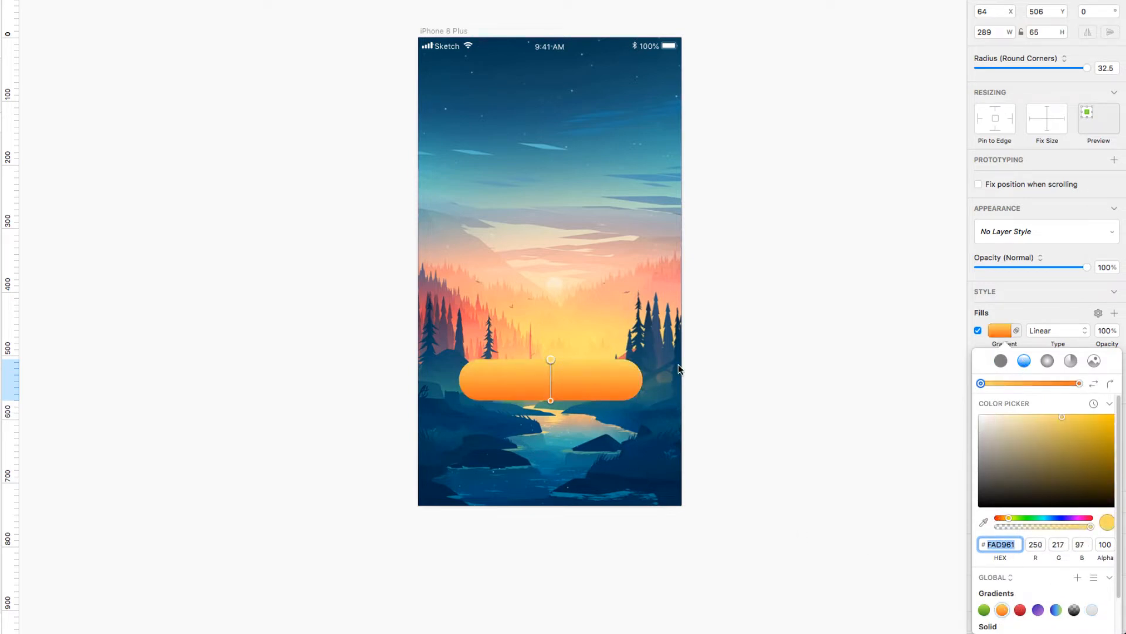
left_click(718, 378)
left_click_drag(585, 381, 587, 106)
Add a "Login" text label centred on the orange button and give the text a drop shadow
key("t")
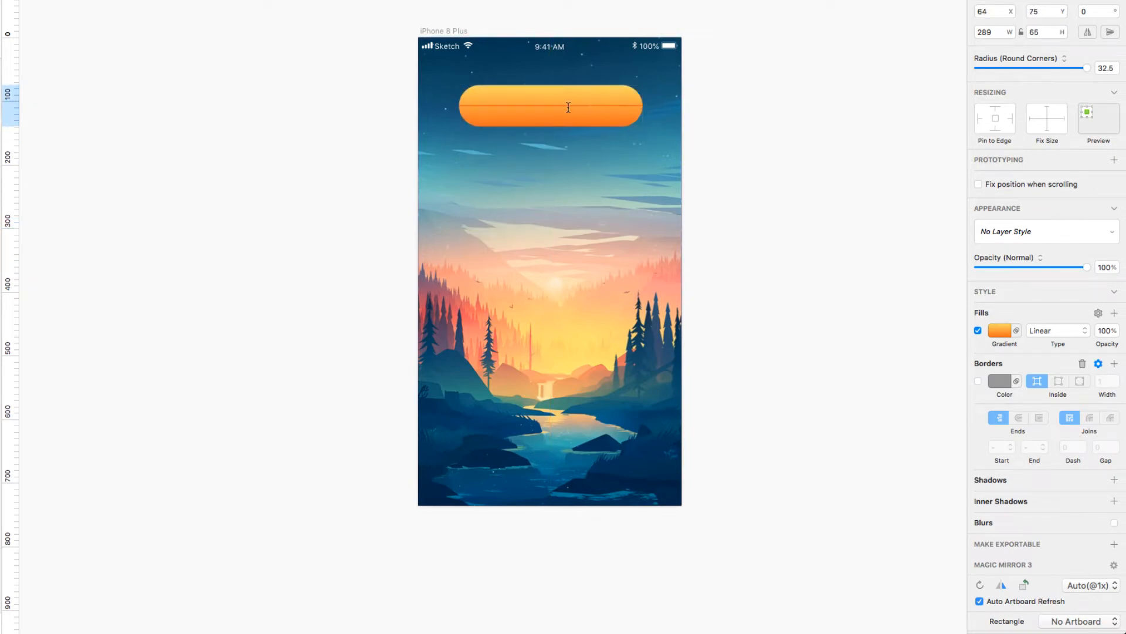
left_click(567, 107)
type("Lon")
key("BackSpace")
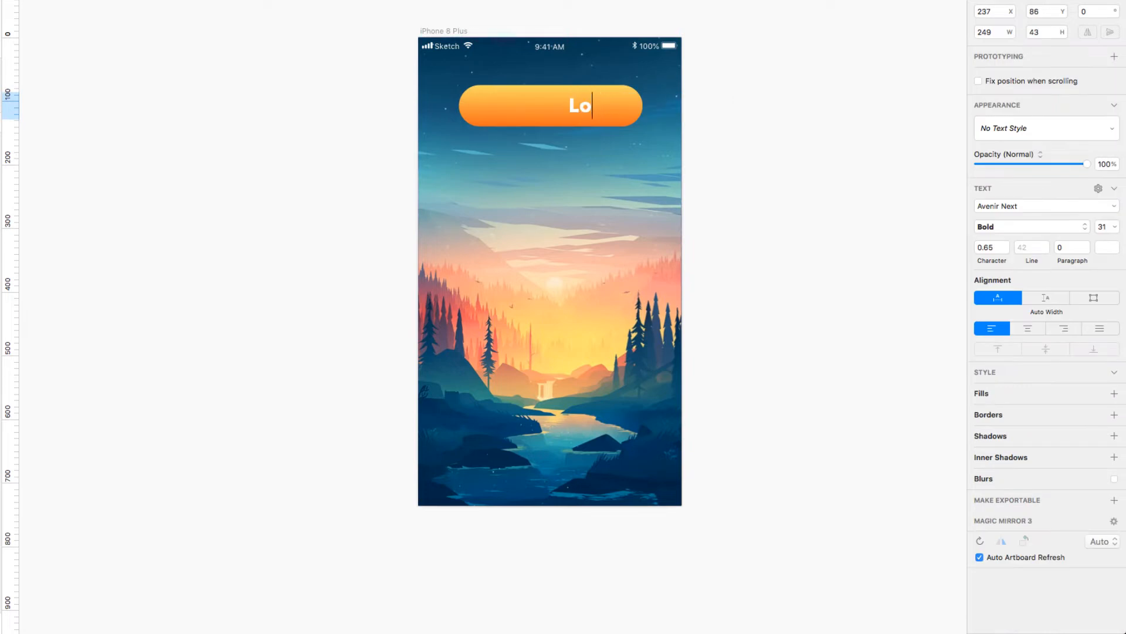
type("gin")
left_click_drag(595, 108, 550, 111)
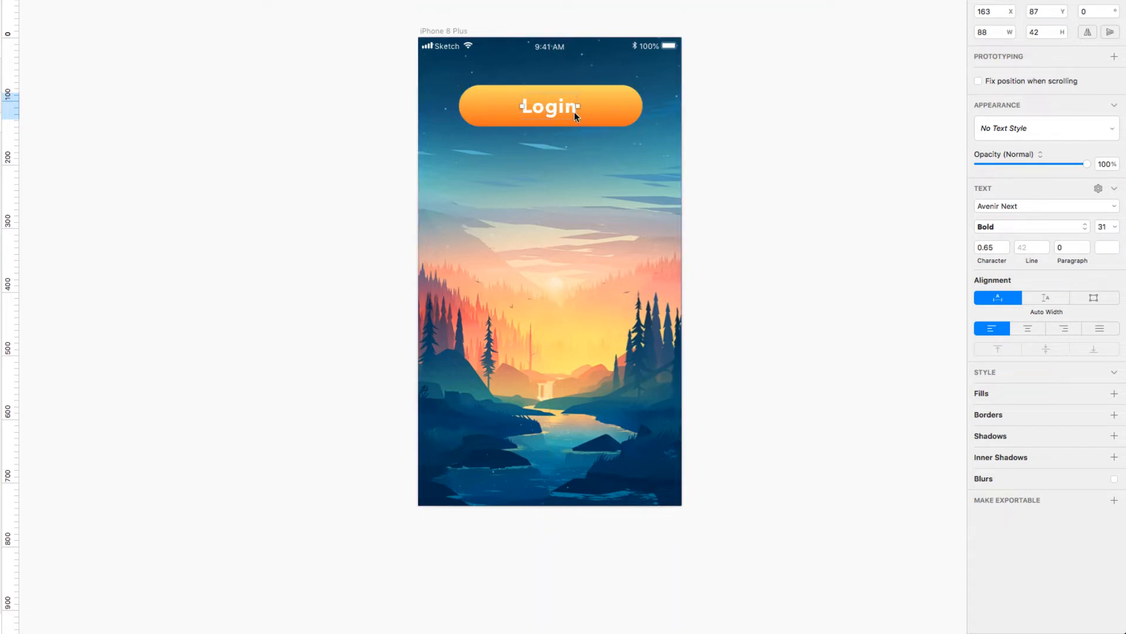
left_click(980, 434)
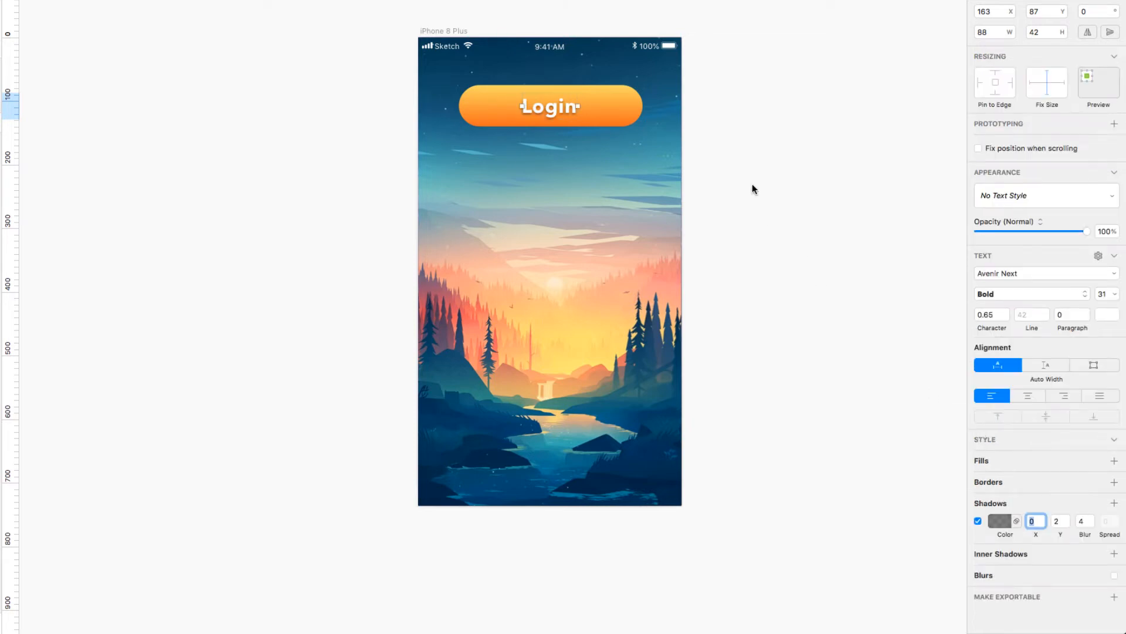
Add a drop shadow to the orange gradient button and delete the finished button from the artboard
left_click(639, 111)
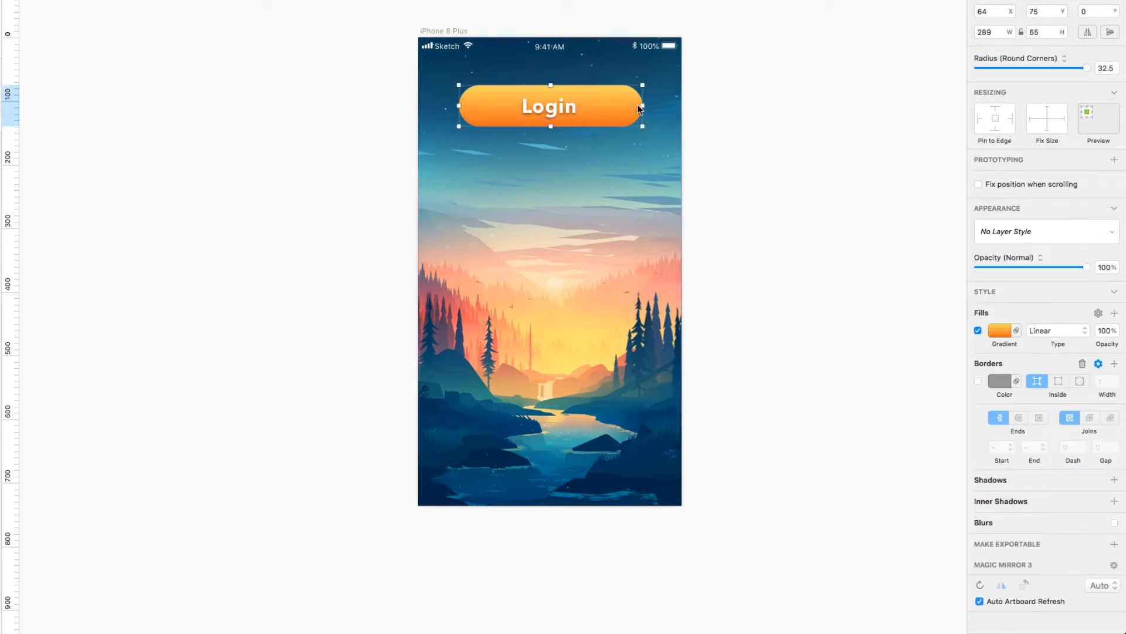
left_click(999, 481)
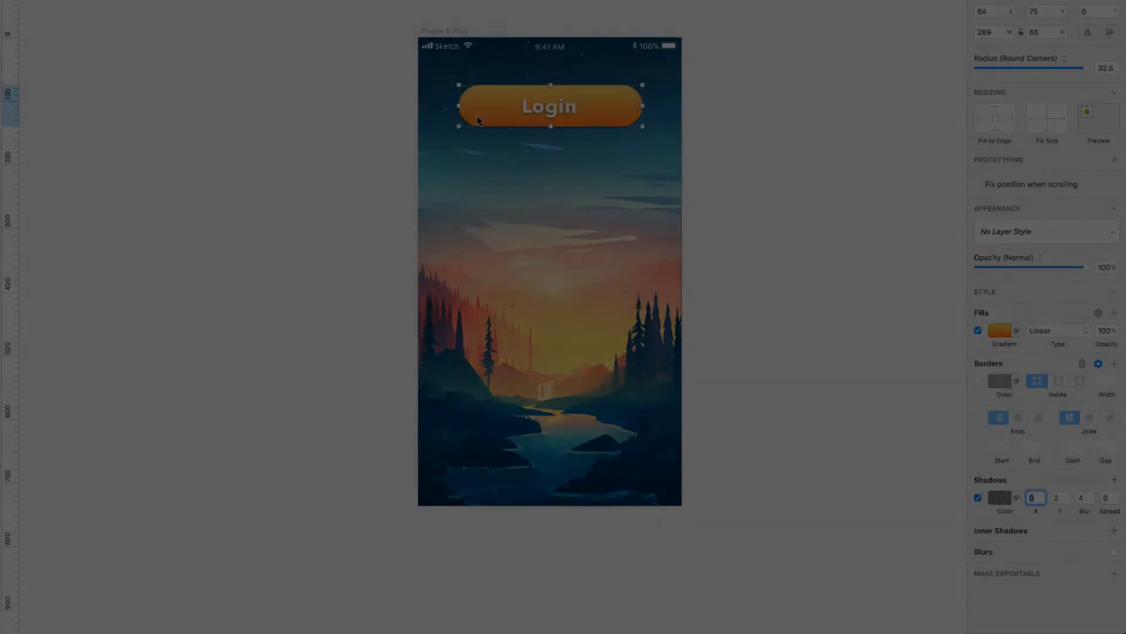
key("BackSpace")
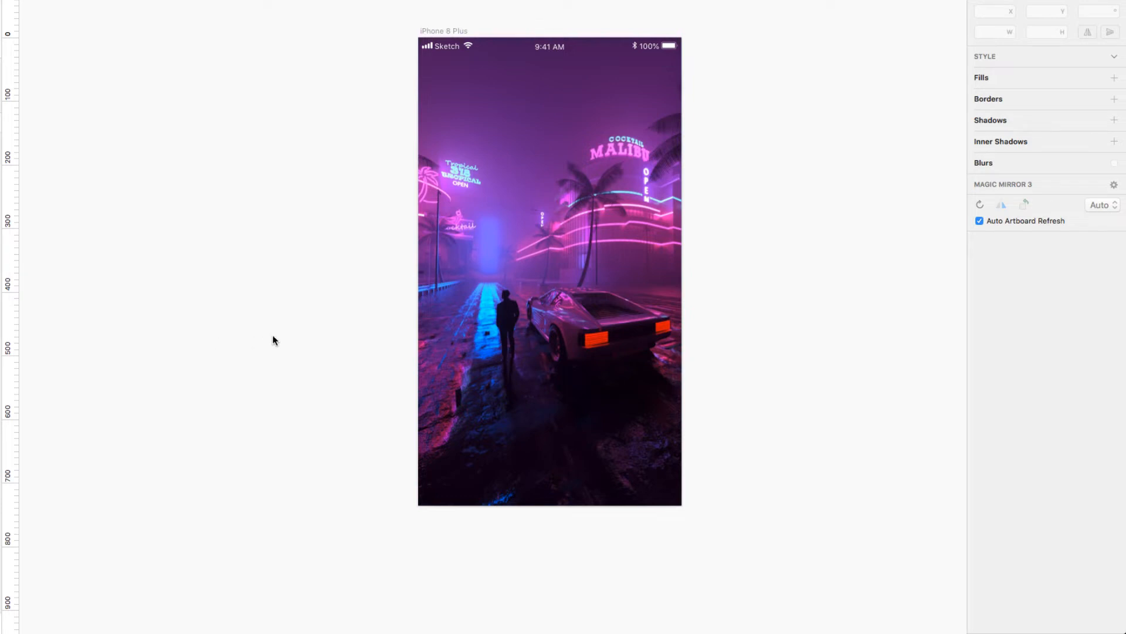
Draw a 246 × 58 rectangle near the neon-city artboard's upper edge, round its corners to a radius of 29 and centre it horizontally
key("r")
mouse_move(472, 74)
left_mouse_down()
mouse_move(488, 88)
mouse_move(629, 110)
left_mouse_up()
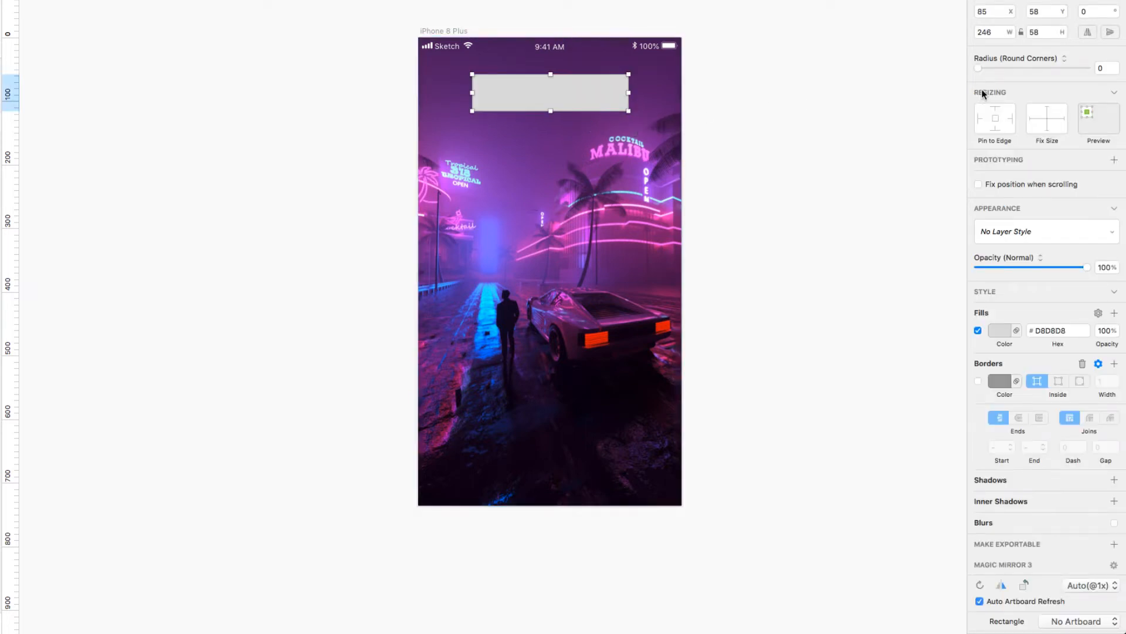
left_click_drag(978, 68, 1109, 69)
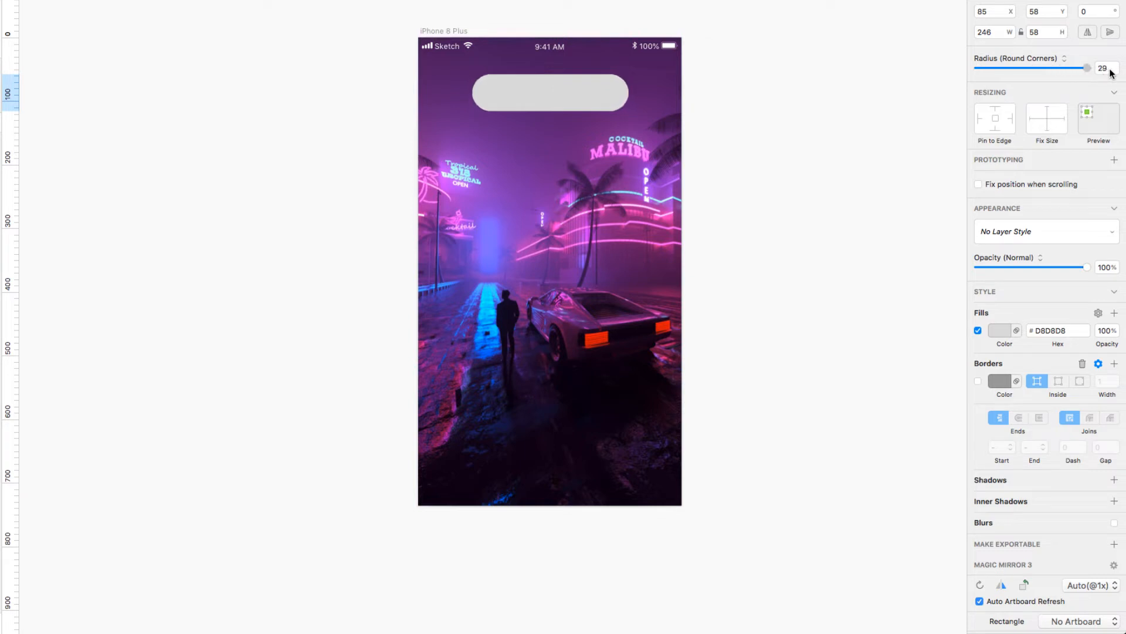
left_click_drag(592, 88, 592, 88)
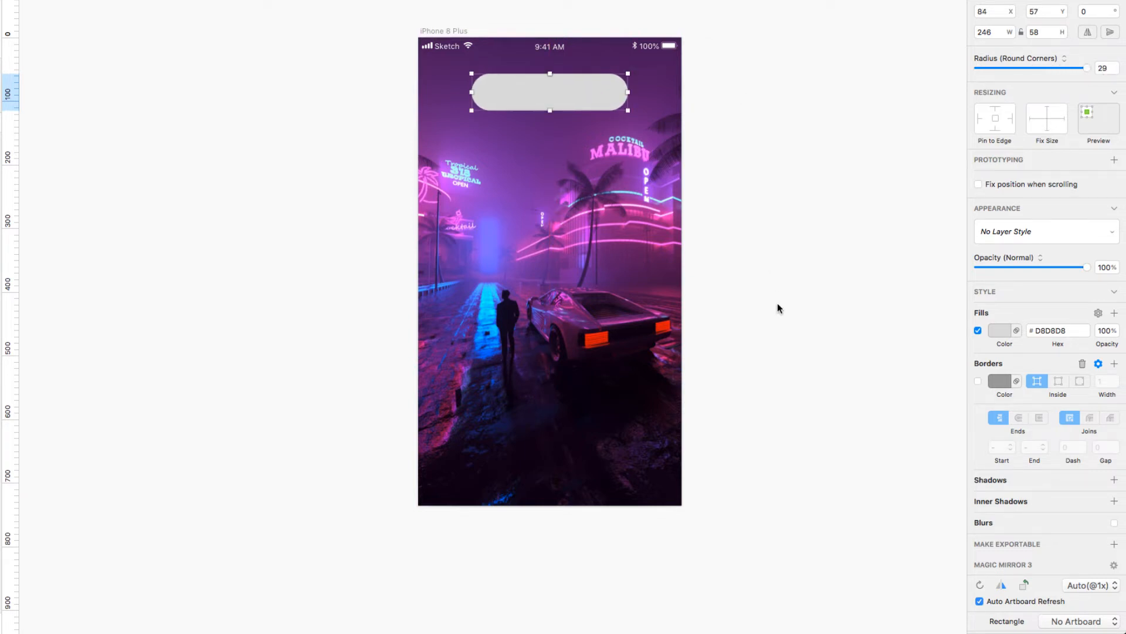
Fill the rounded rectangle with the preset purple linear gradient and make it run vertically, with the pink stop above the blue one
left_click(1000, 330)
left_click(1023, 360)
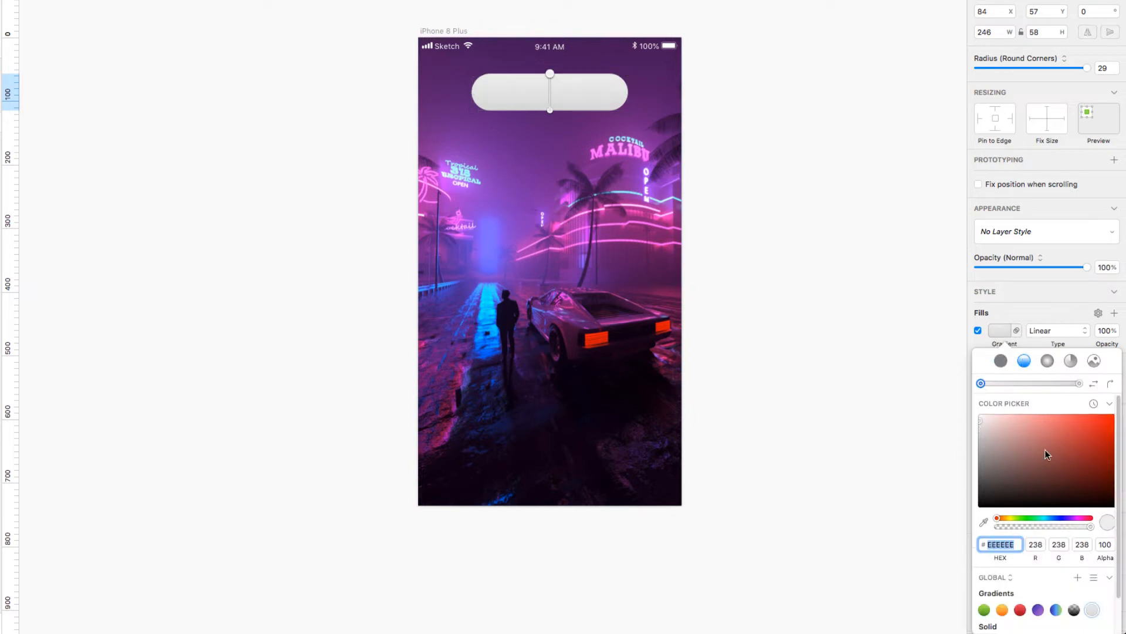
left_click(1002, 609)
left_click(1037, 610)
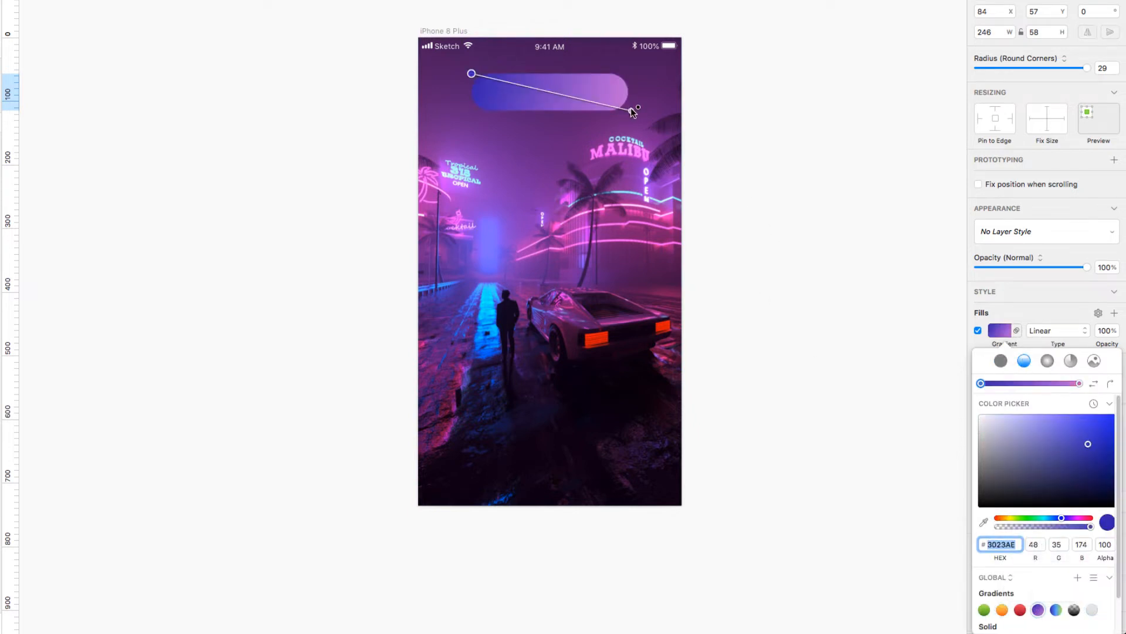
left_click_drag(631, 108, 555, 75)
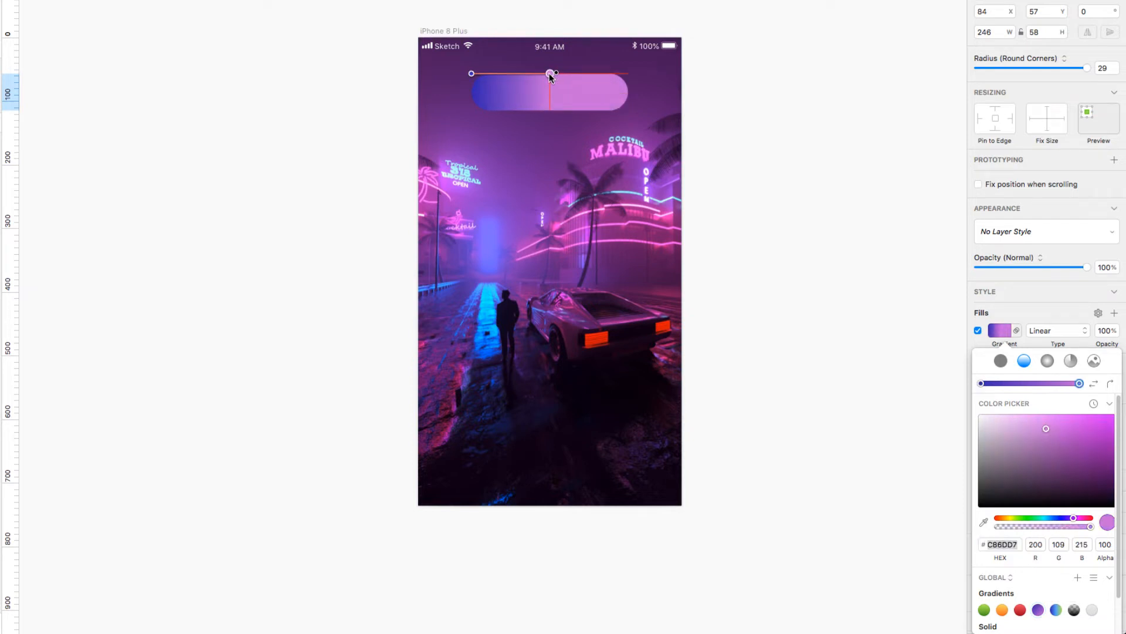
left_click_drag(471, 73, 549, 109)
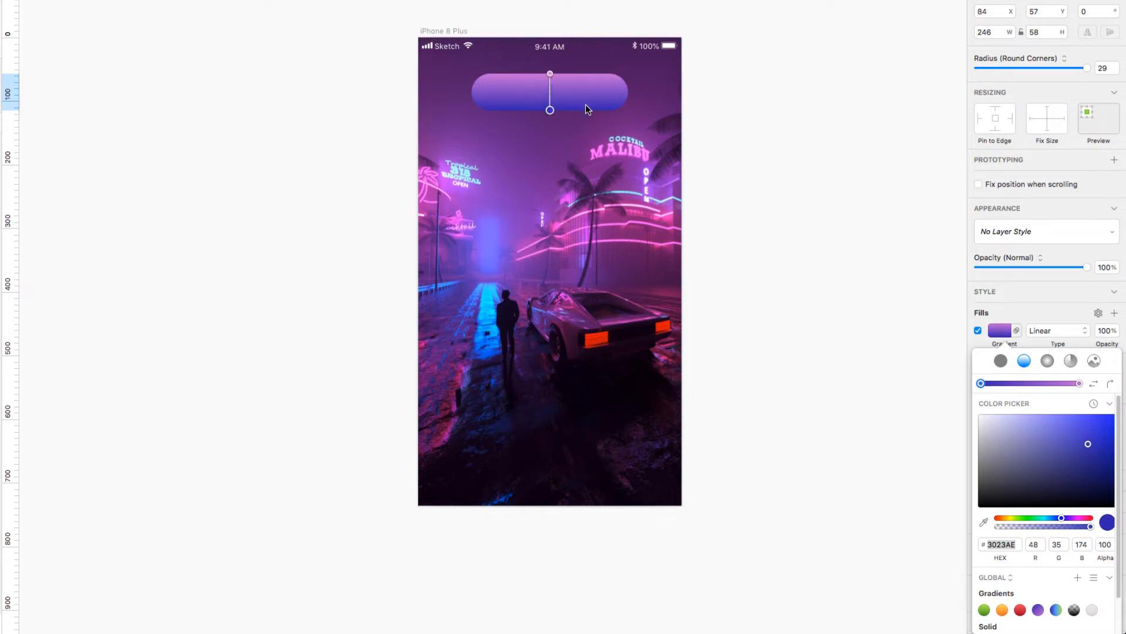
Copy the upper gradient stop's colour C86DD7 to the lower stop and darken the lower stop to 7B0A8E
left_click(550, 74)
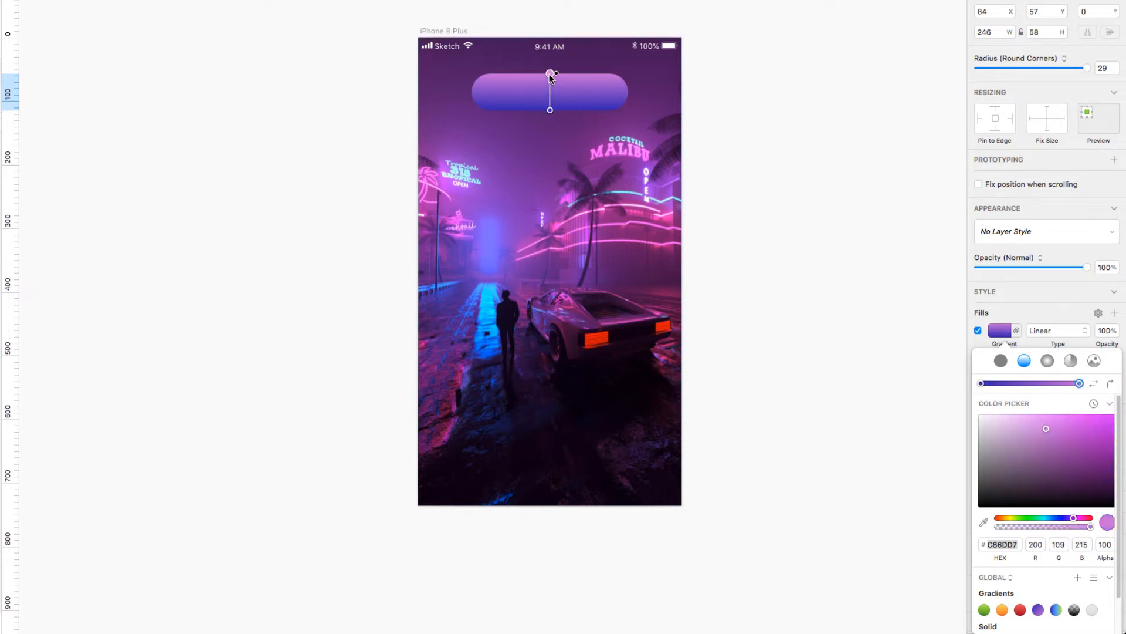
left_click(1010, 544)
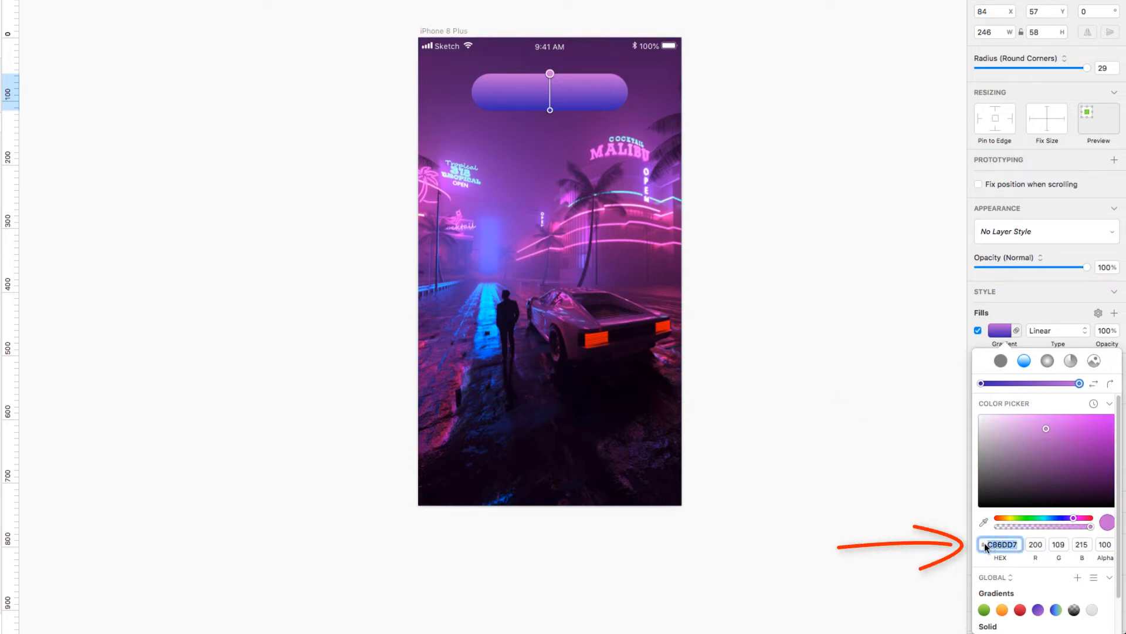
key("super+c")
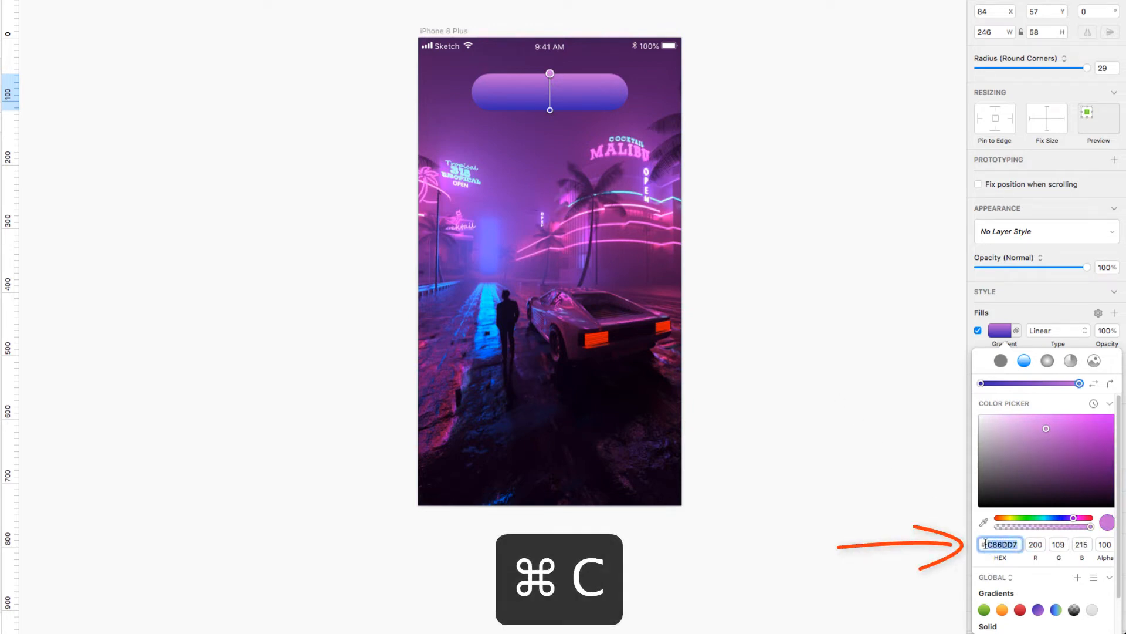
left_click(550, 110)
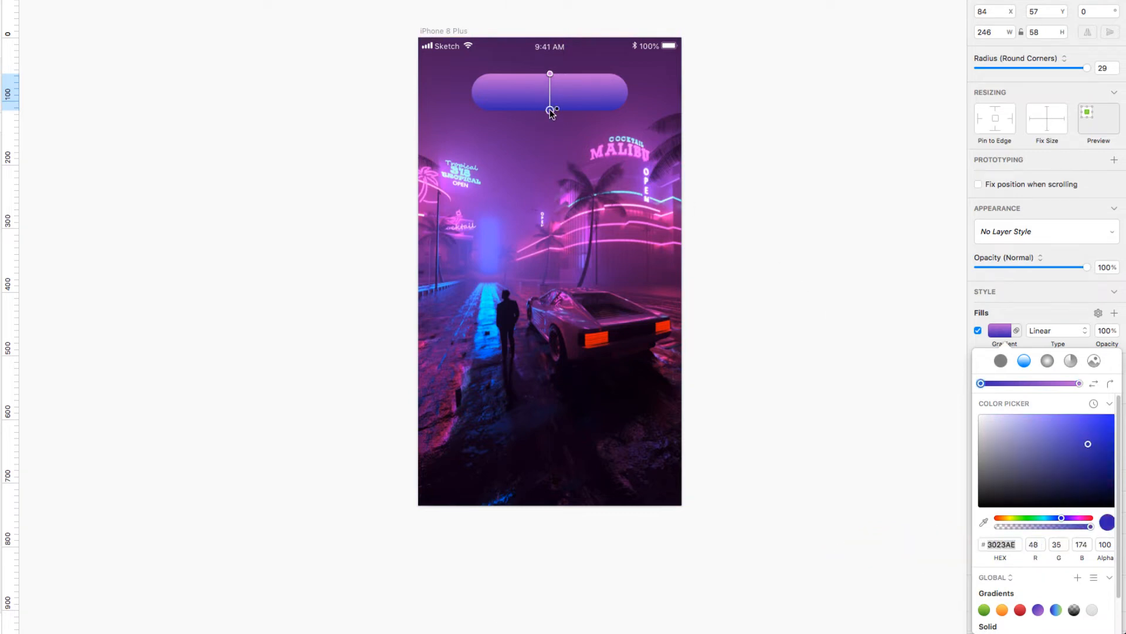
left_click(1012, 541)
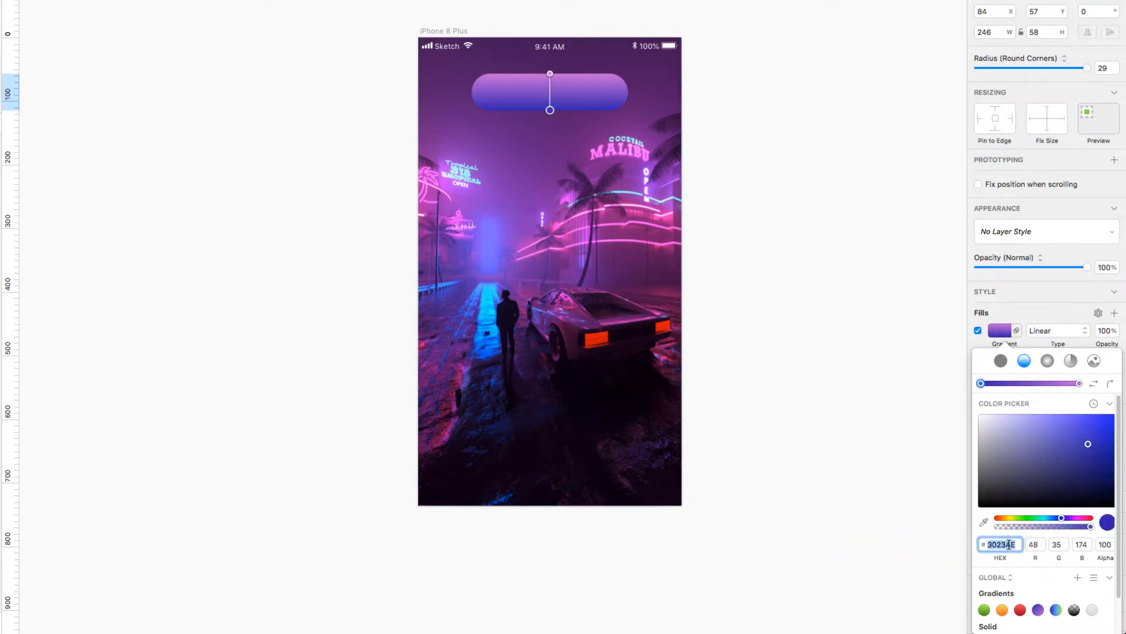
key("super+v")
key("Return")
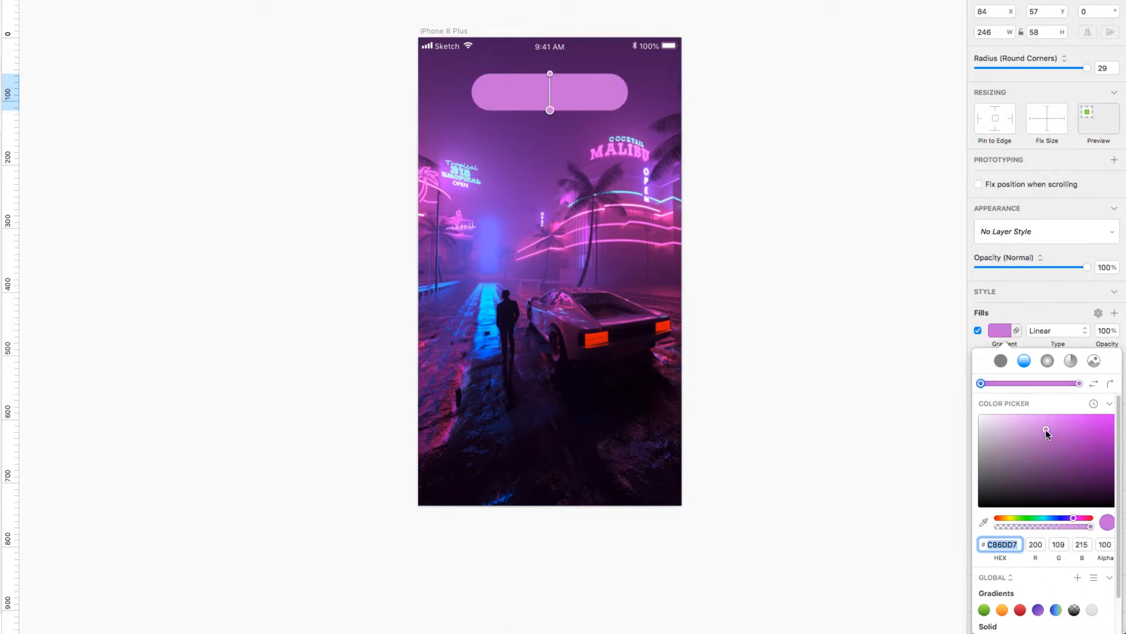
left_click_drag(1047, 430, 1106, 456)
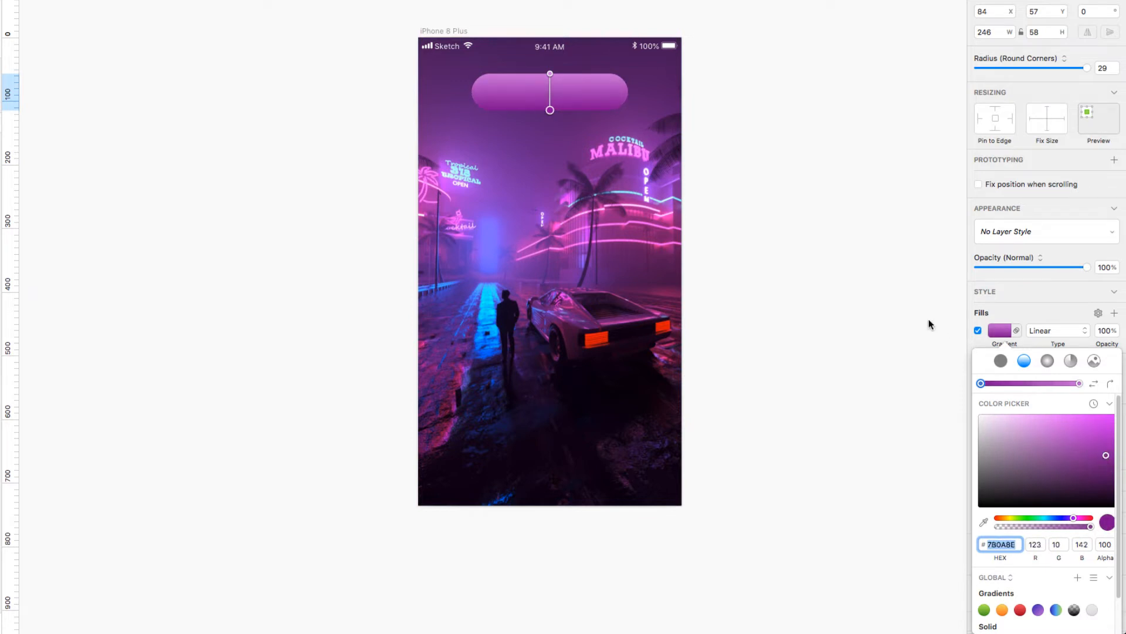
key("Escape")
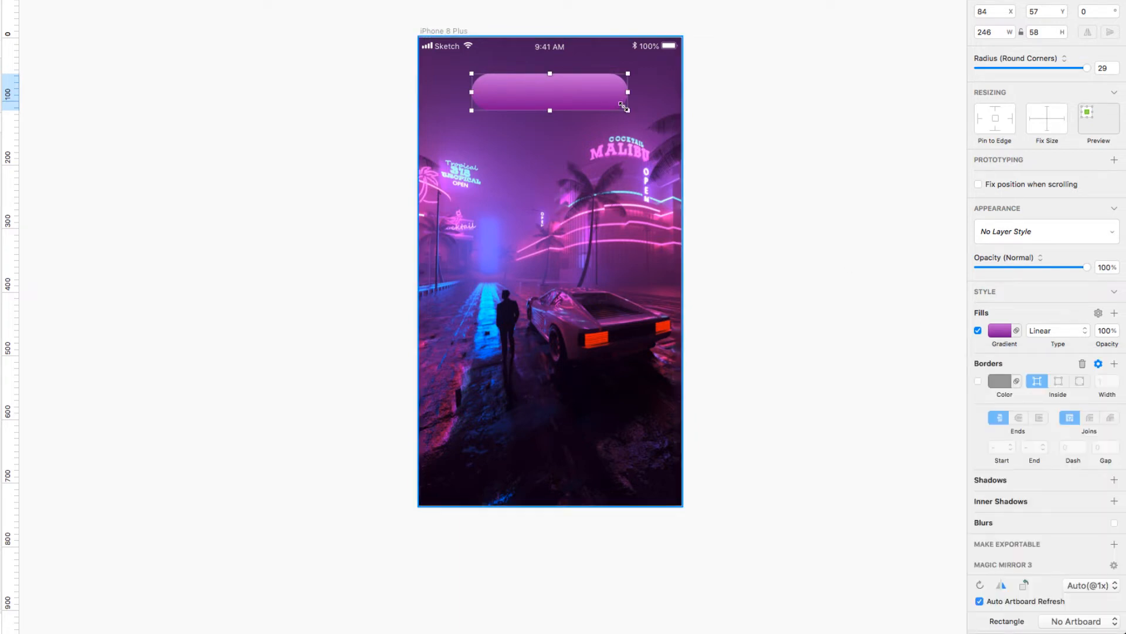
Add a drop shadow with an X offset of 2 to the purple button and colour it pink FF46F3
left_click(991, 480)
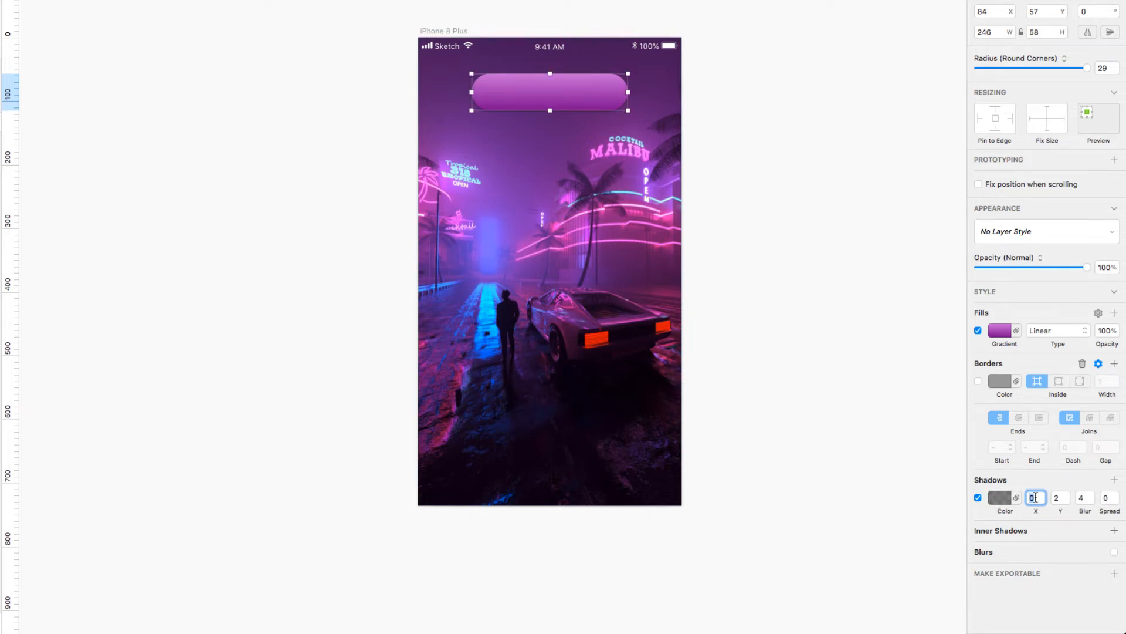
type("2")
key("Return")
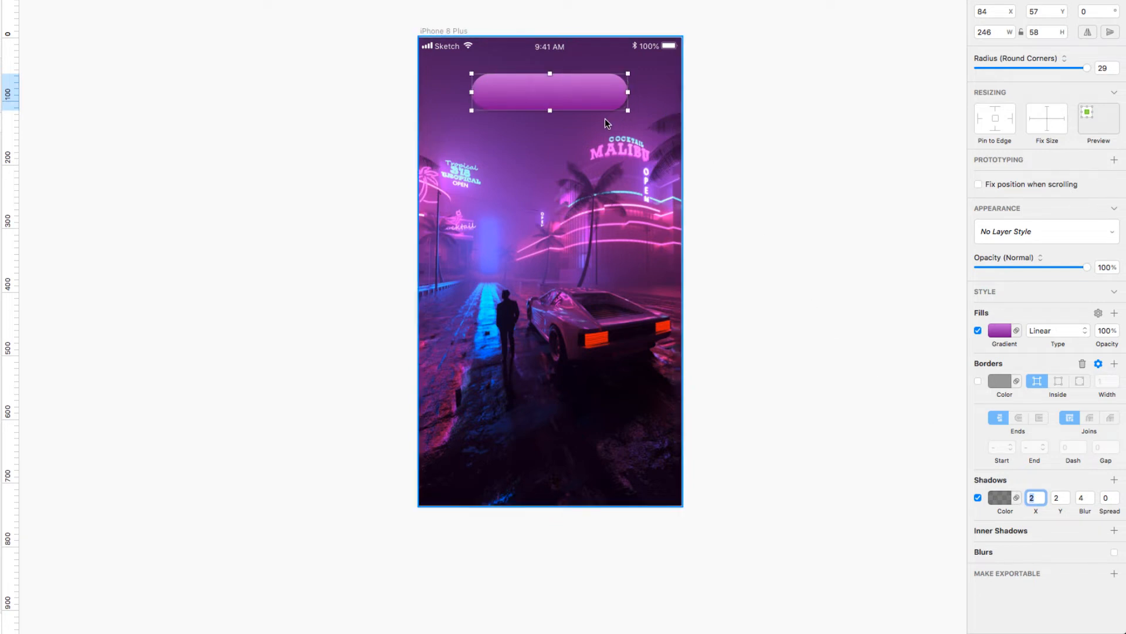
left_click(999, 498)
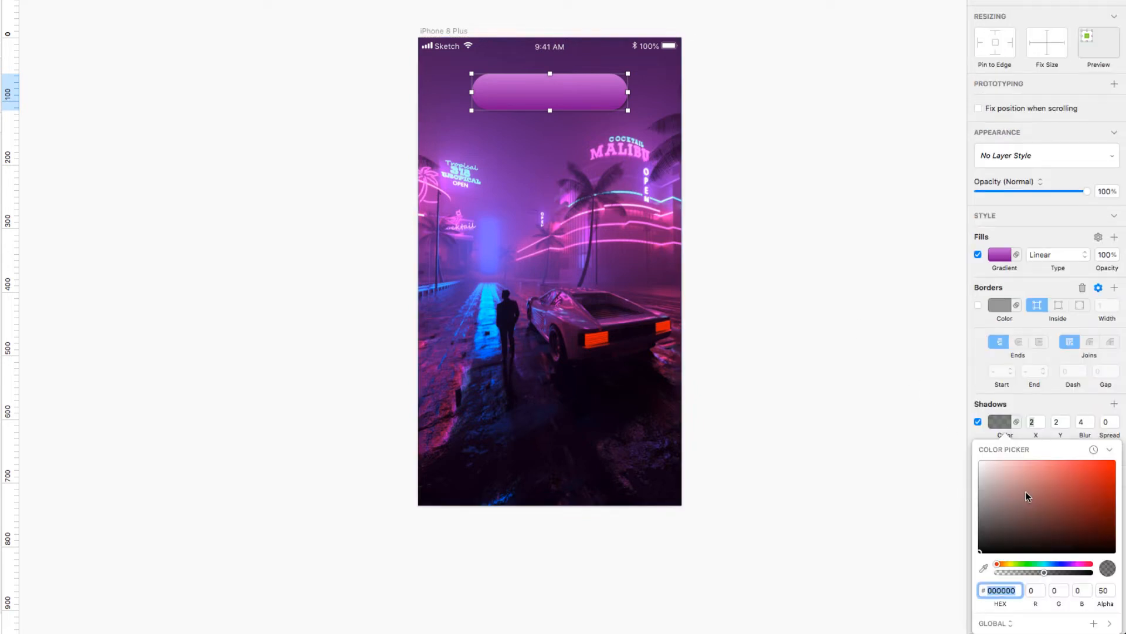
left_click(1077, 564)
left_click_drag(1102, 492, 1077, 456)
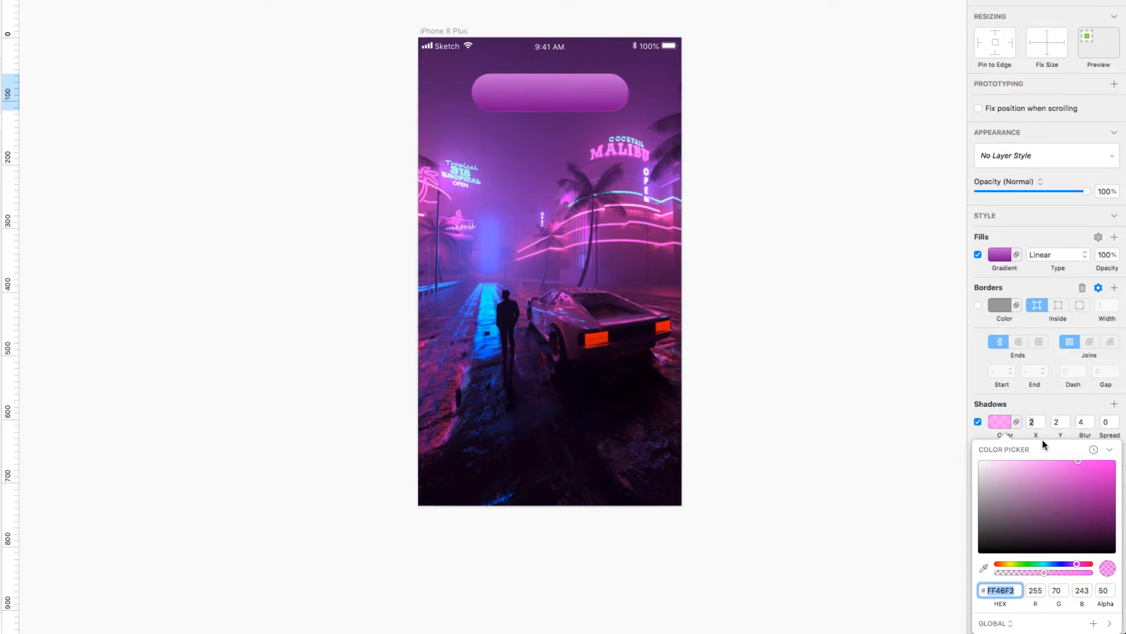
left_click_drag(1104, 603, 1105, 603)
left_click(1049, 404)
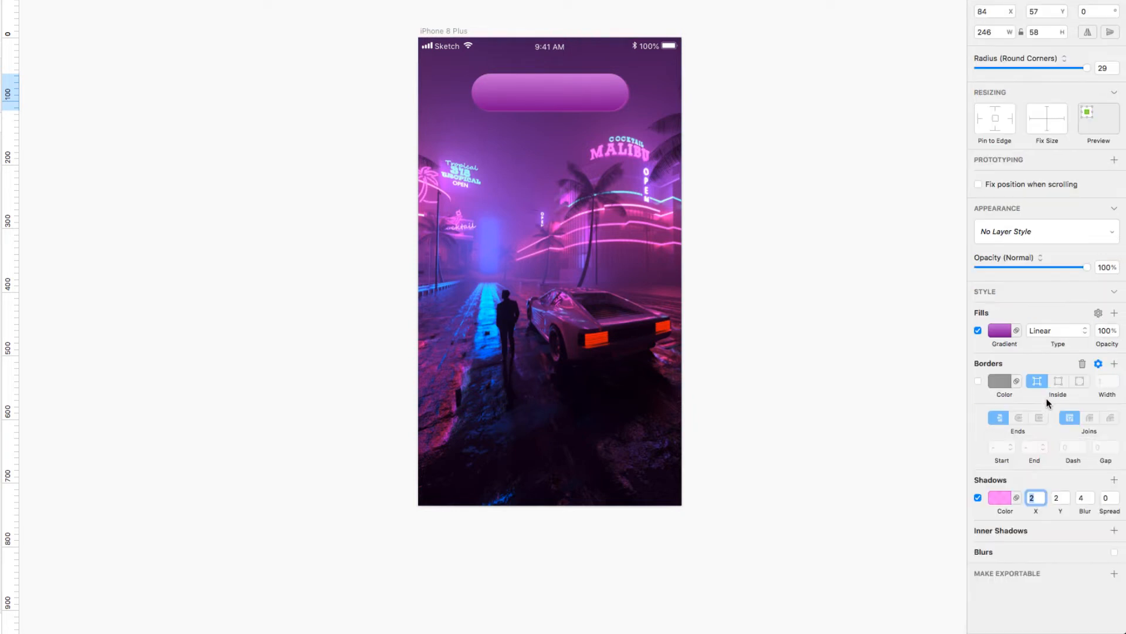
Set the pink shadow's blur to 12 and spread to 2, and move the button near the artboard's lower edge at Y 622
left_click(1091, 493)
left_click(1117, 495)
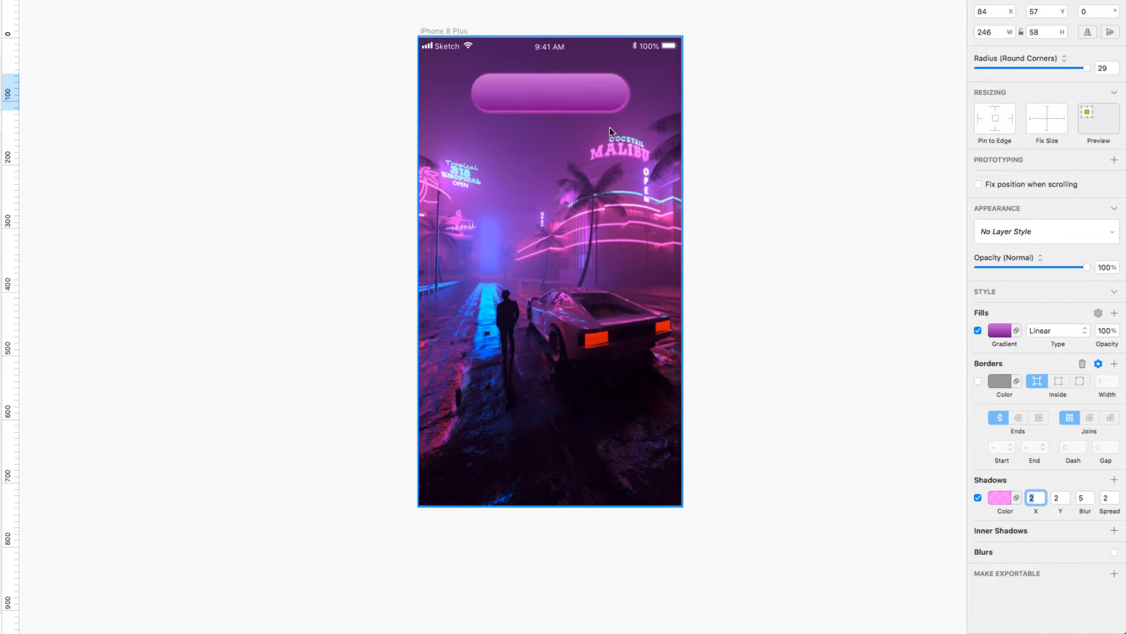
left_click(1090, 493)
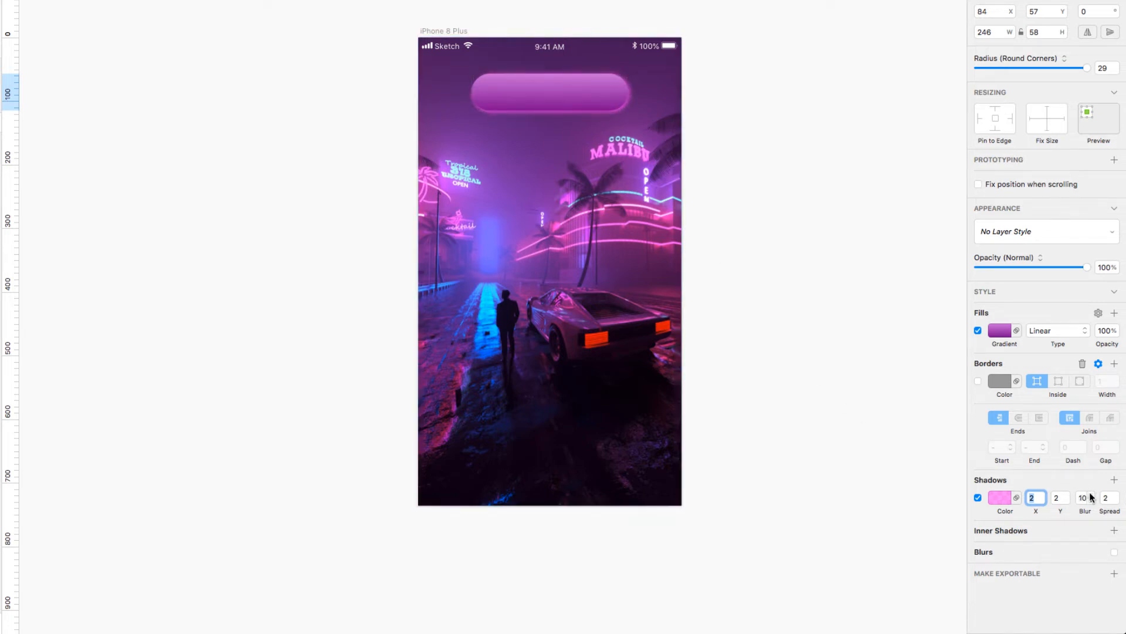
left_click(1090, 494)
left_click(1090, 494)
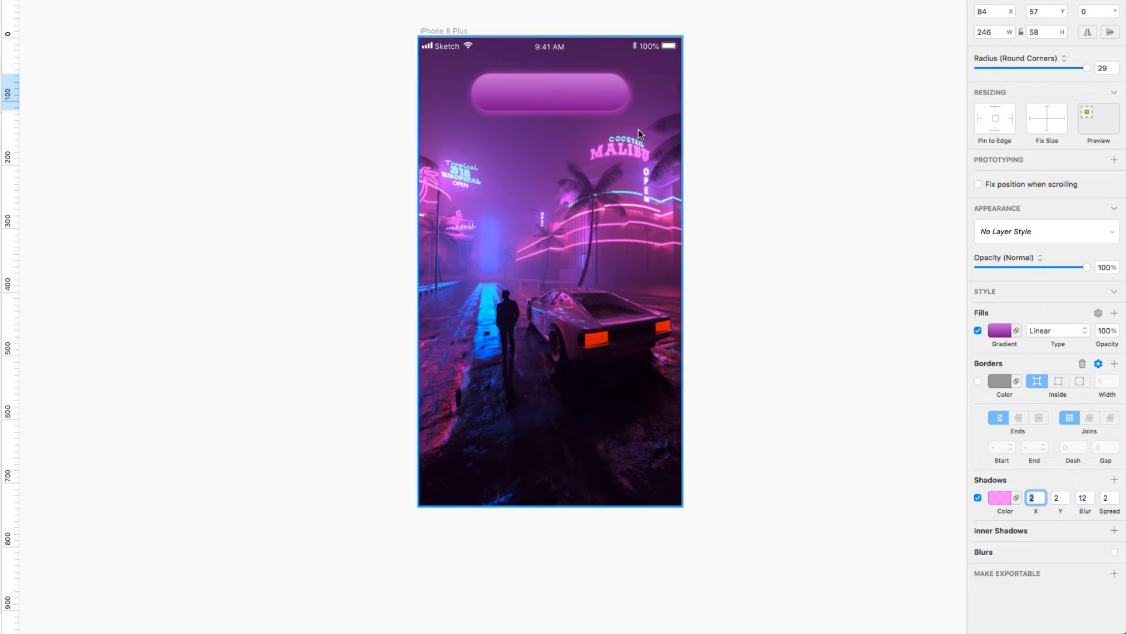
left_click_drag(581, 91, 581, 445)
left_click(750, 427)
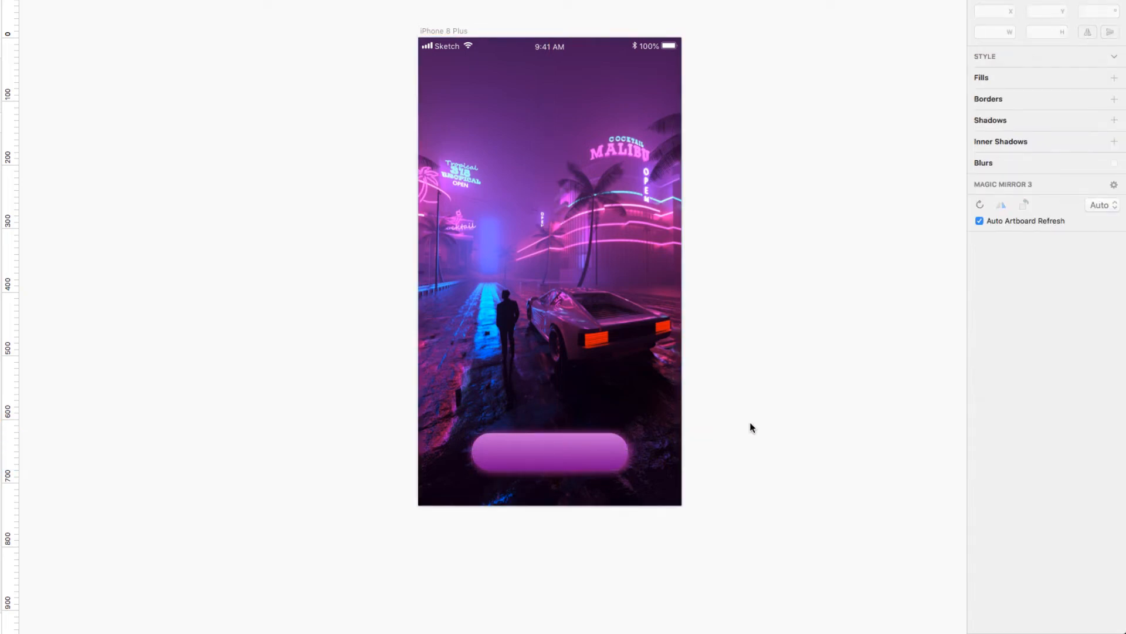
Add a "Login" text label centred on the purple button and give the text a drop shadow
left_click(613, 458)
left_click(540, 452)
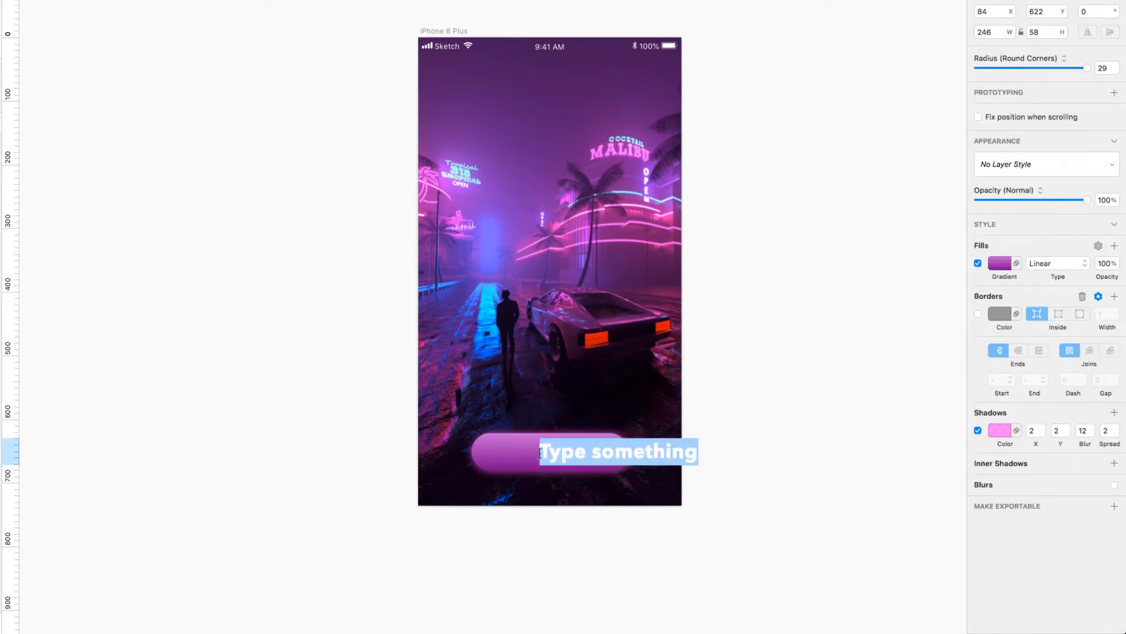
type("Login")
key("Escape")
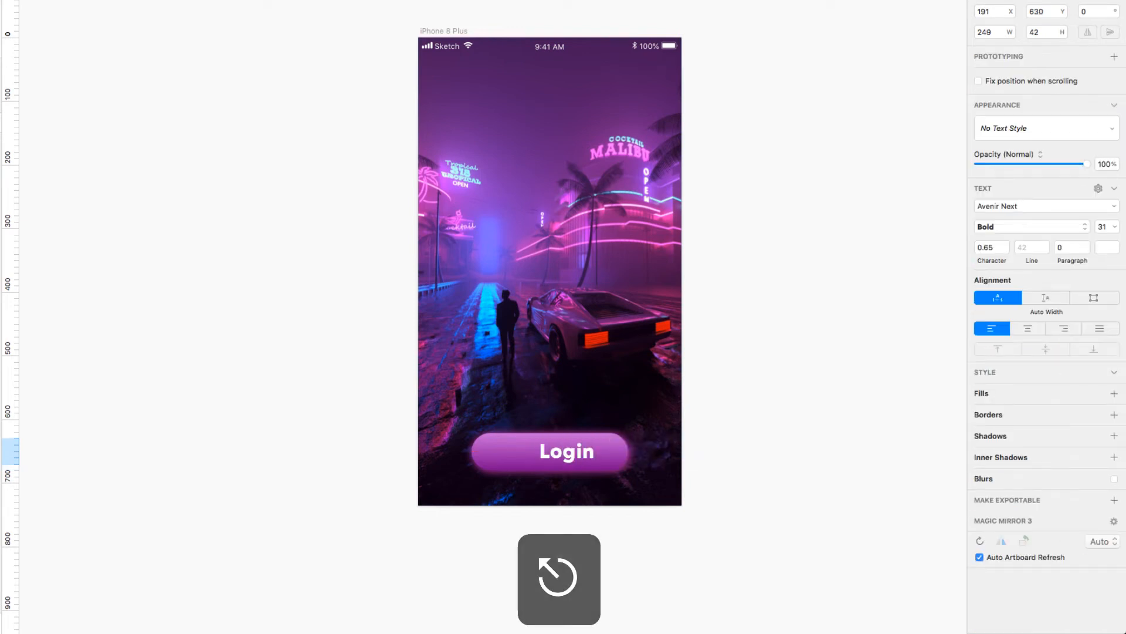
left_click_drag(555, 455, 541, 452)
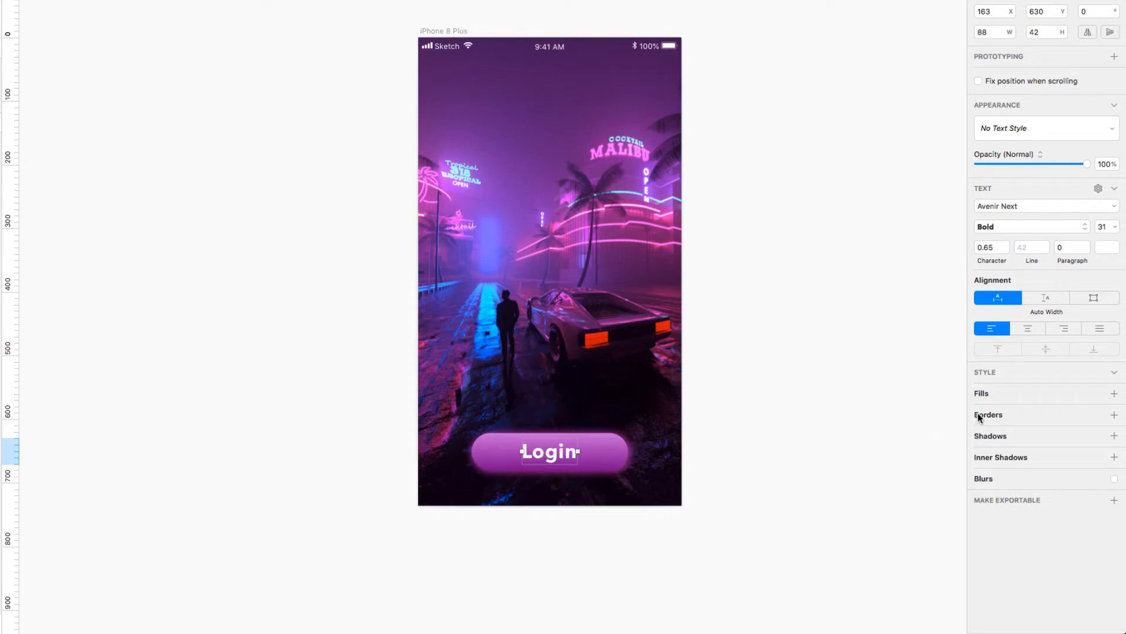
left_click(979, 434)
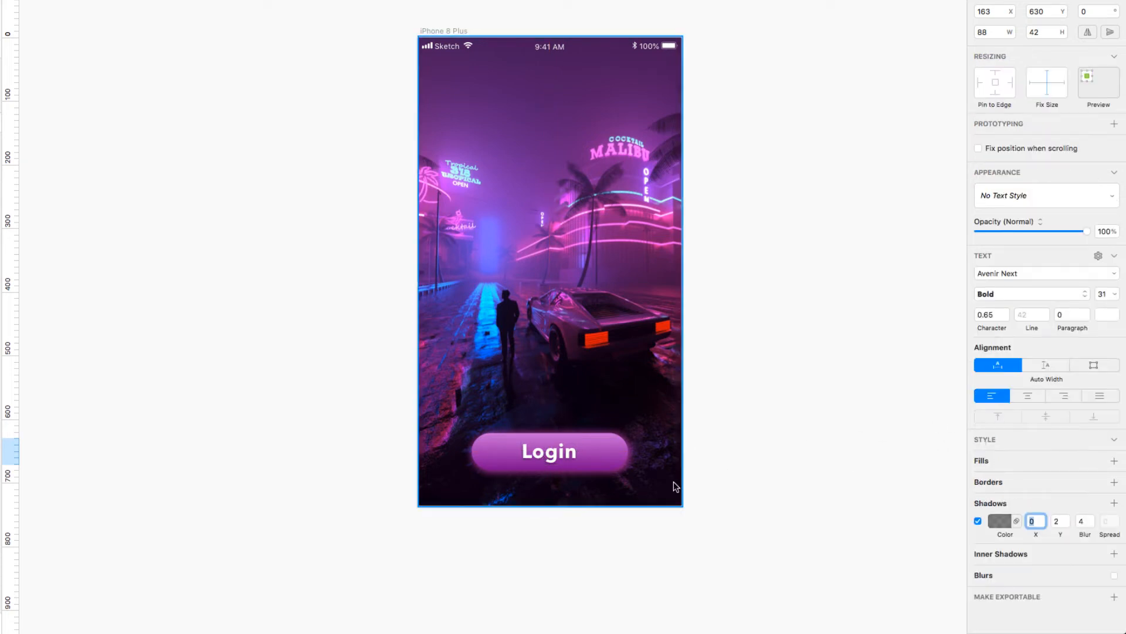
Delete the purple button and its "Login" label from the neon-city artboard
left_click(608, 454)
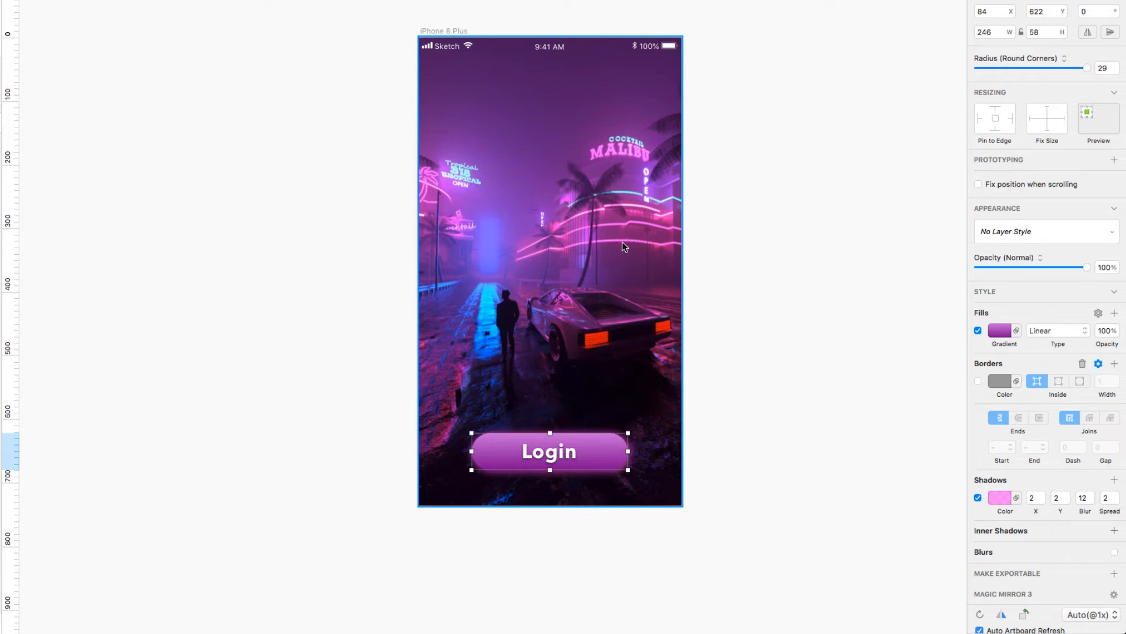
left_click(708, 391)
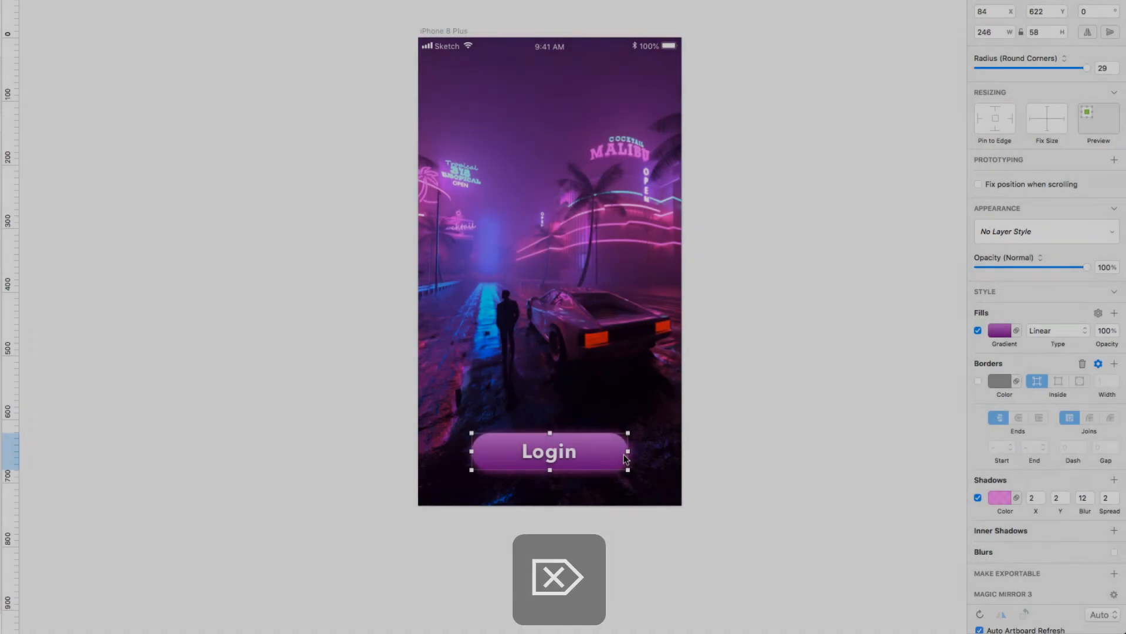
key("Delete")
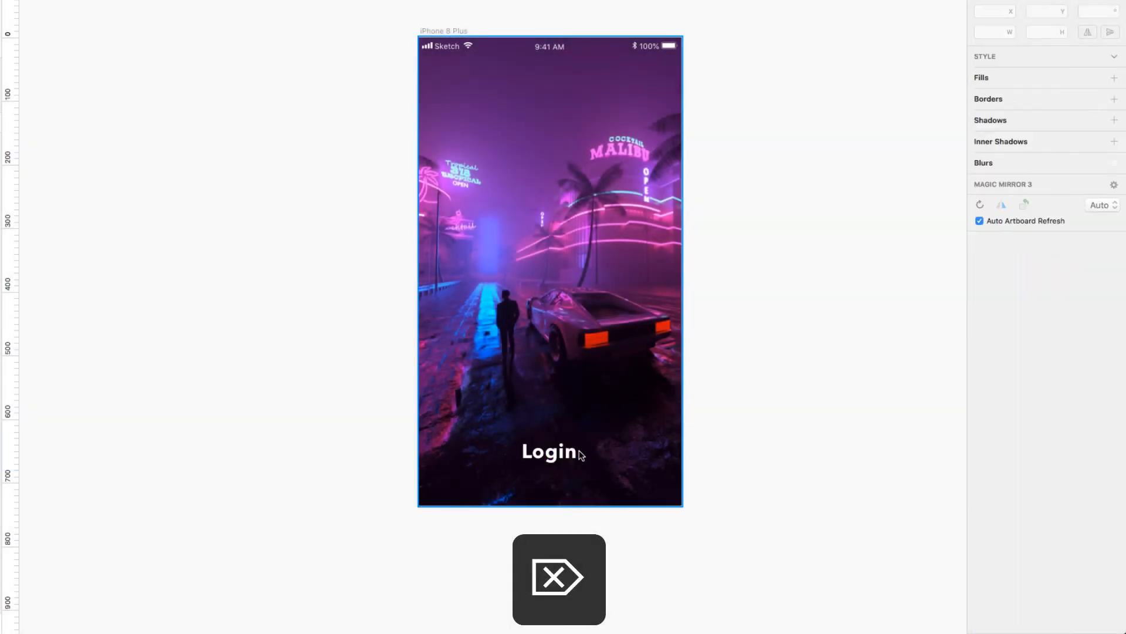
left_click(576, 454)
key("Delete")
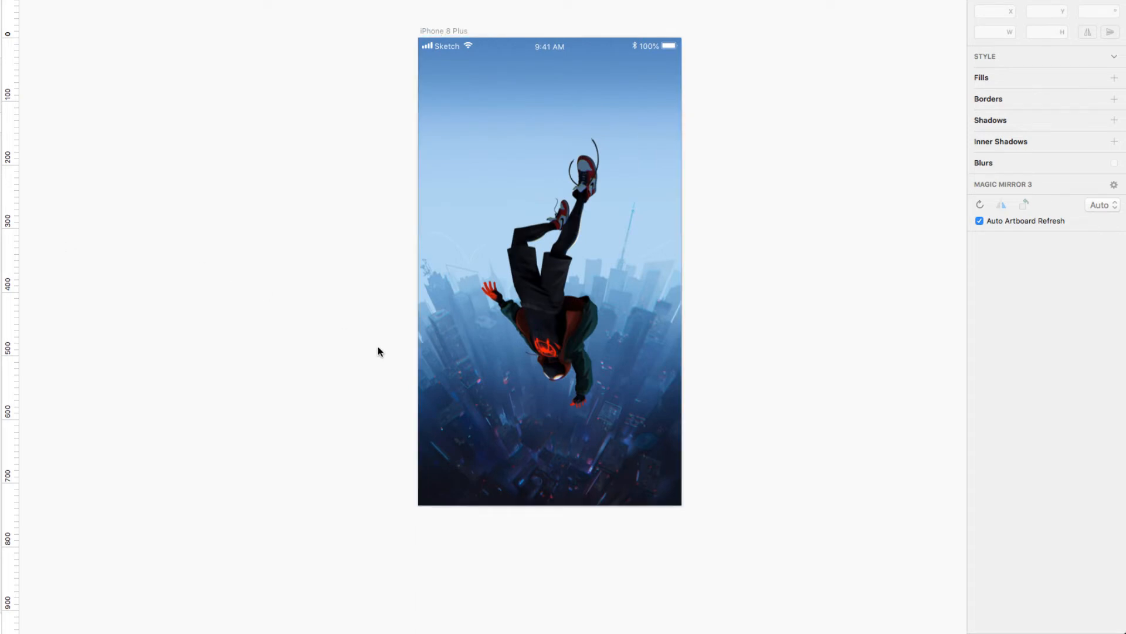
Draw a rectangular button below the falling figure, round its corners to a 30.5 radius and size it 239 by 54
key("r")
mouse_move(467, 421)
left_mouse_down()
mouse_move(619, 463)
mouse_move(599, 450)
left_mouse_up()
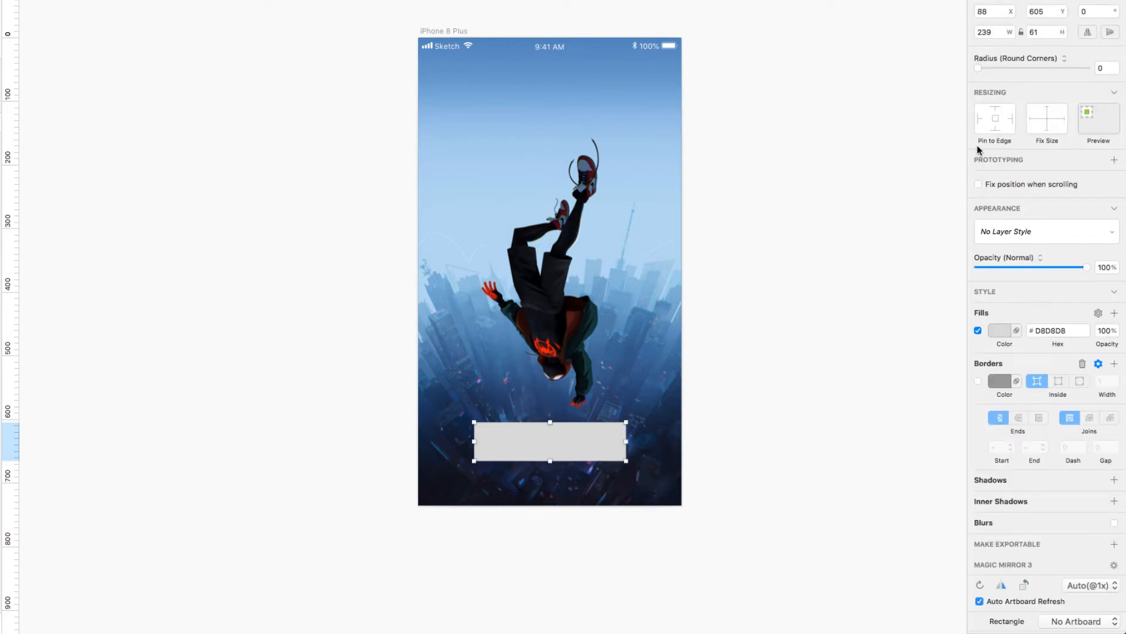
left_click_drag(977, 68, 1086, 68)
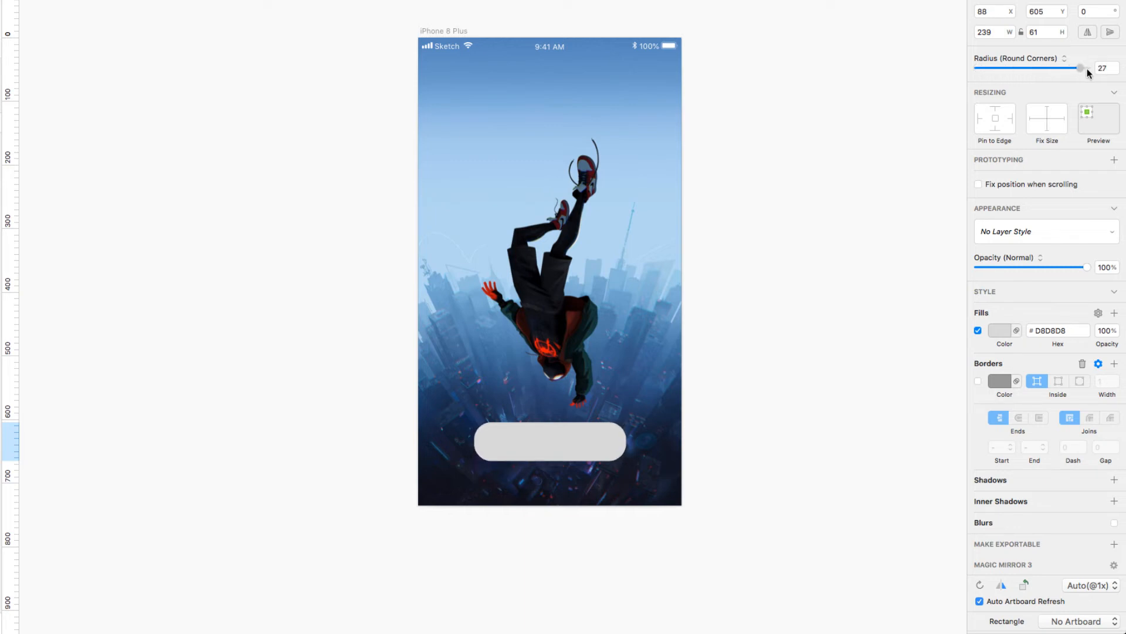
left_click(562, 455)
left_click_drag(551, 460, 558, 446)
Fill the button with the red preset as a linear gradient
left_click(998, 329)
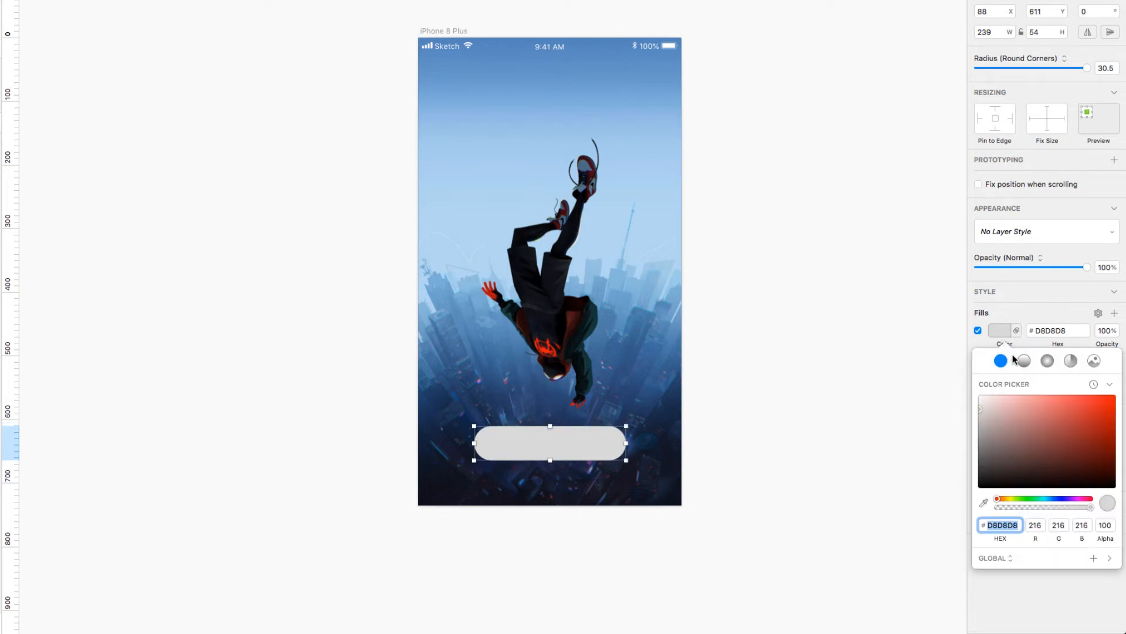
left_click(1023, 361)
left_click(1020, 609)
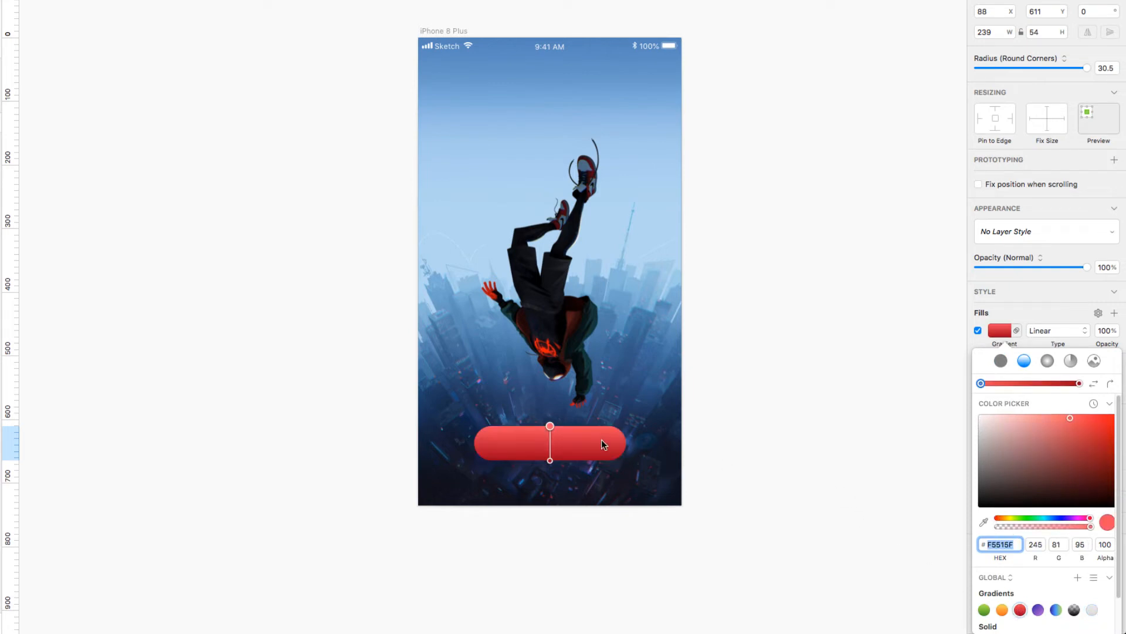
left_click(604, 353)
left_click(627, 405)
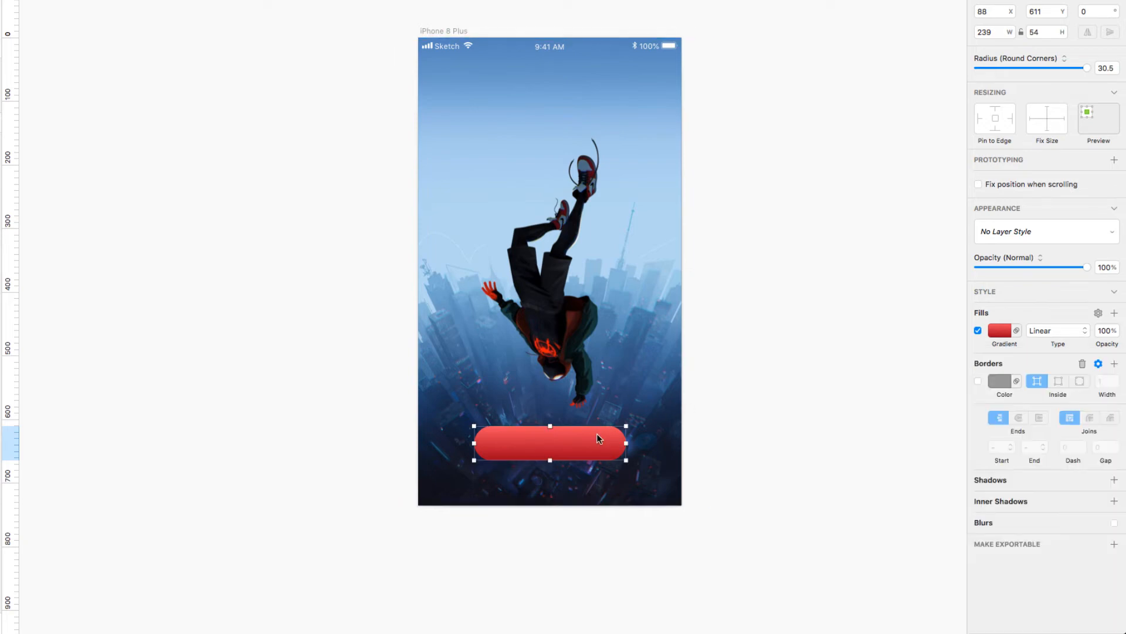
Move the red button up to the bright sky and add an inner shadow with X 2 and Y 2
left_click_drag(597, 433, 598, 103)
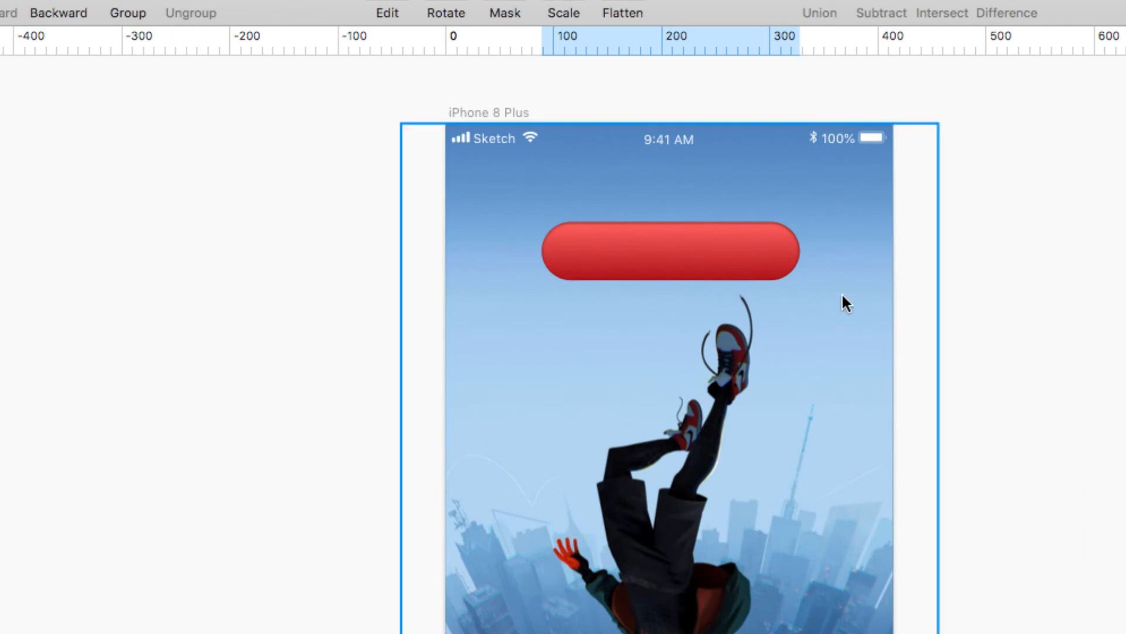
left_click(786, 237)
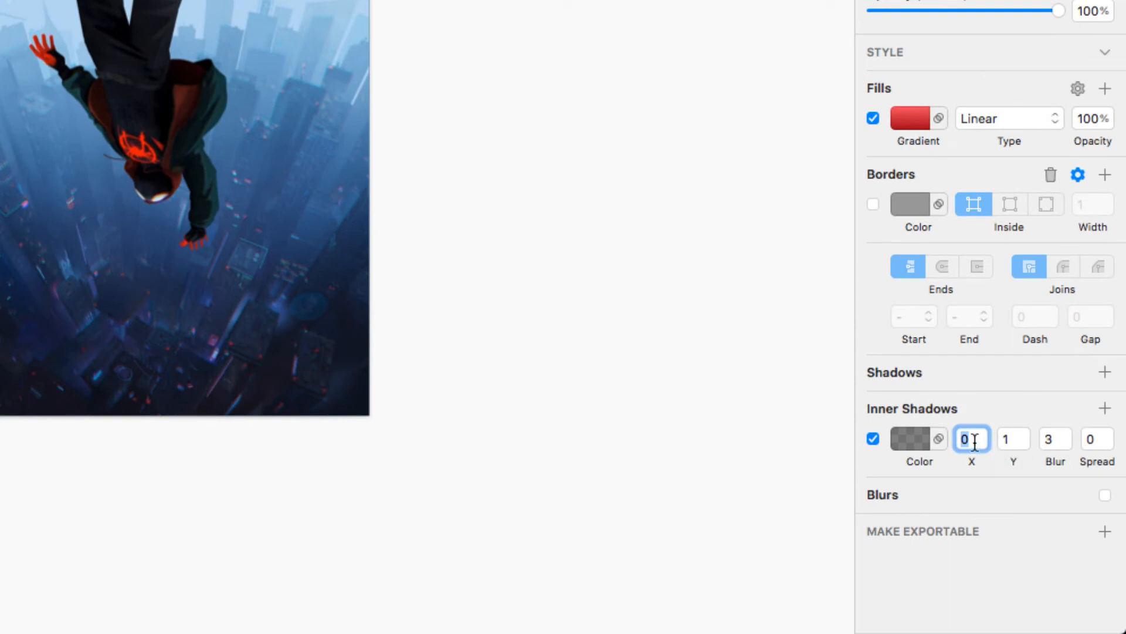
type("2")
key("Tab")
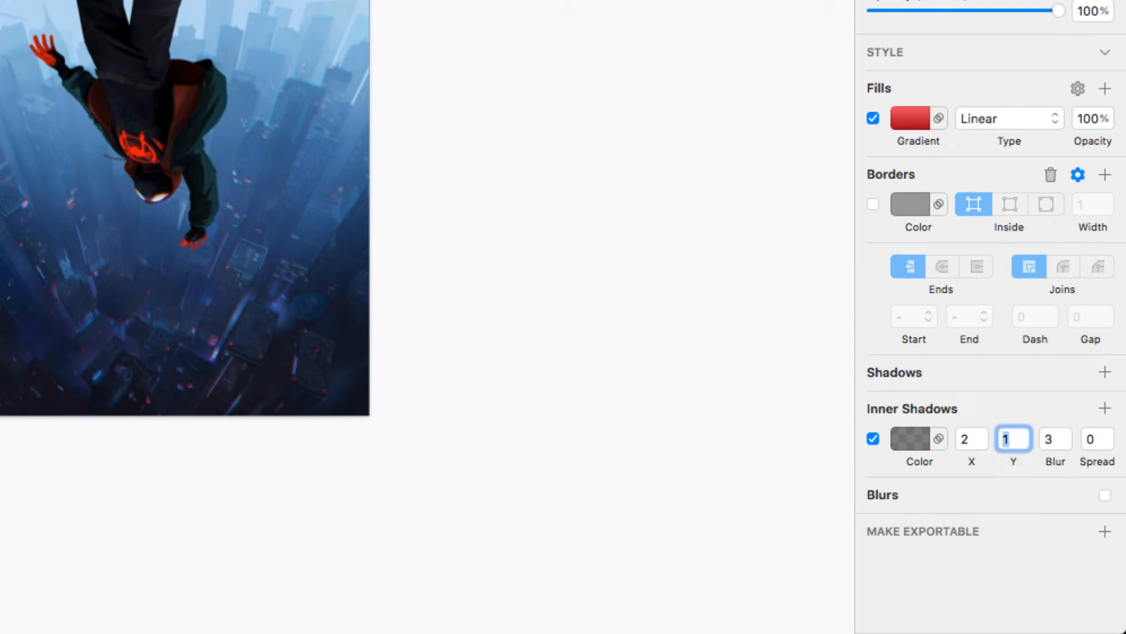
type("2")
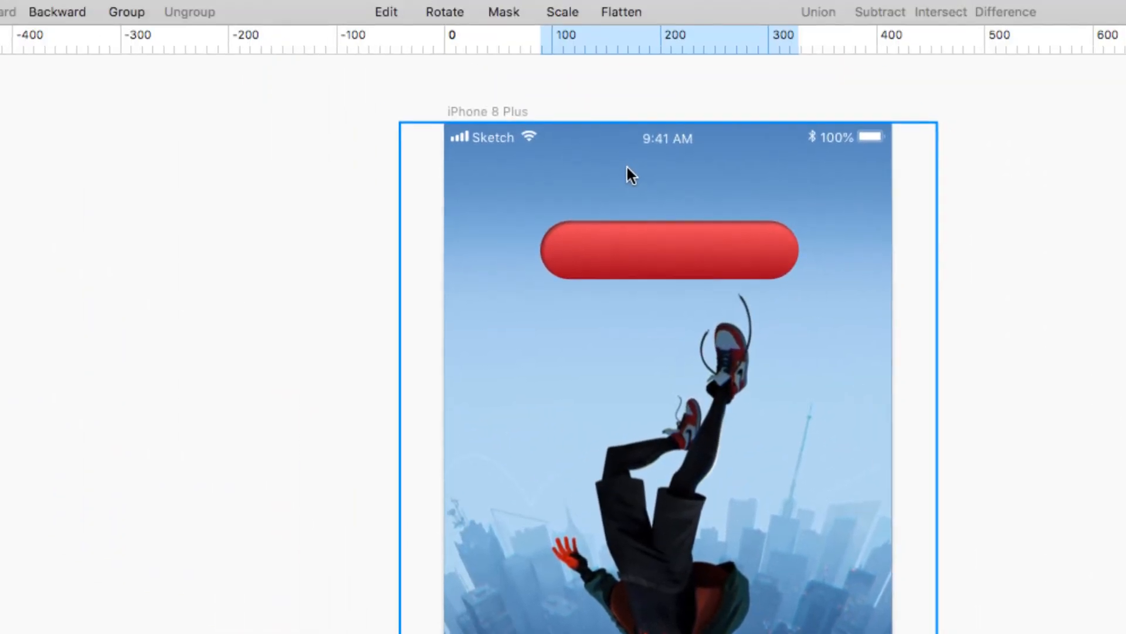
Move the red button back down below the falling figure and deselect it
left_click(580, 270)
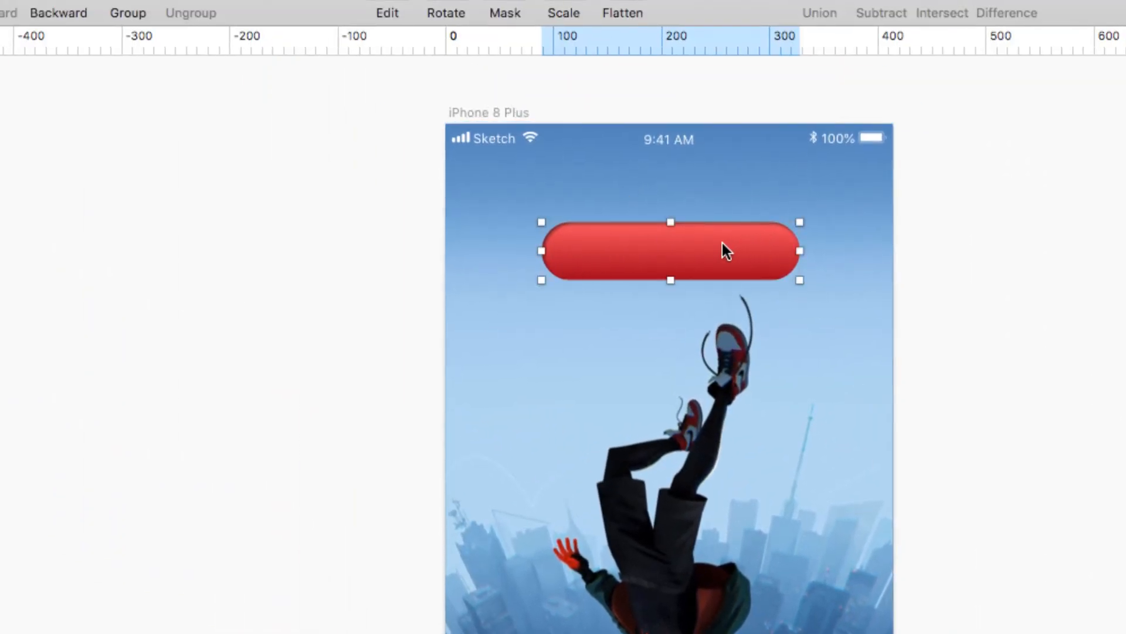
left_click_drag(721, 247, 723, 463)
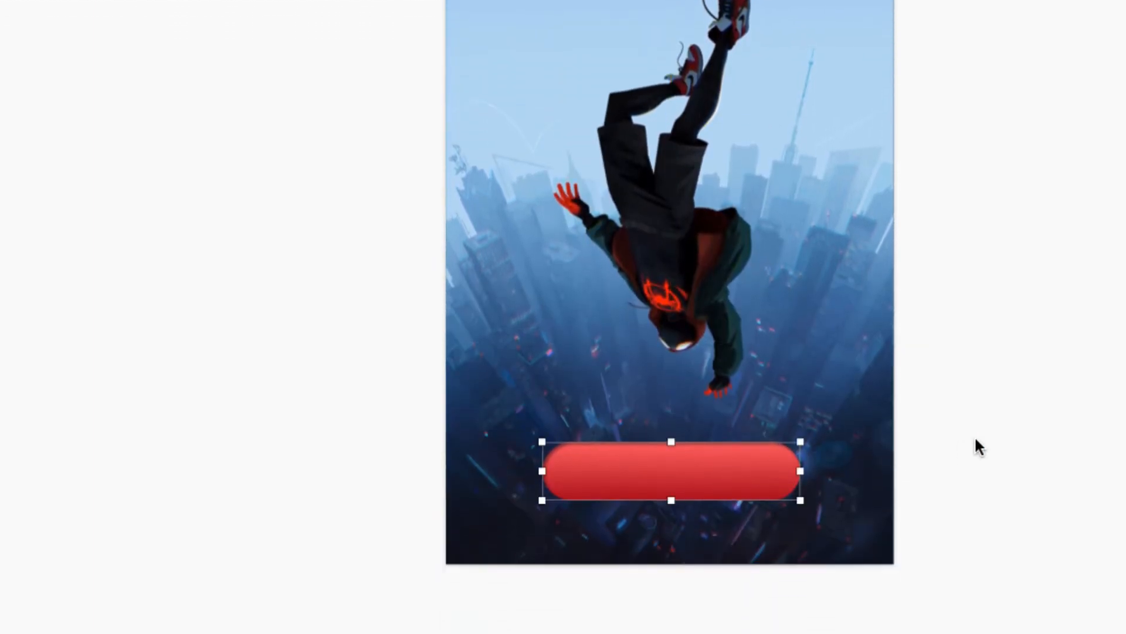
left_click(975, 439)
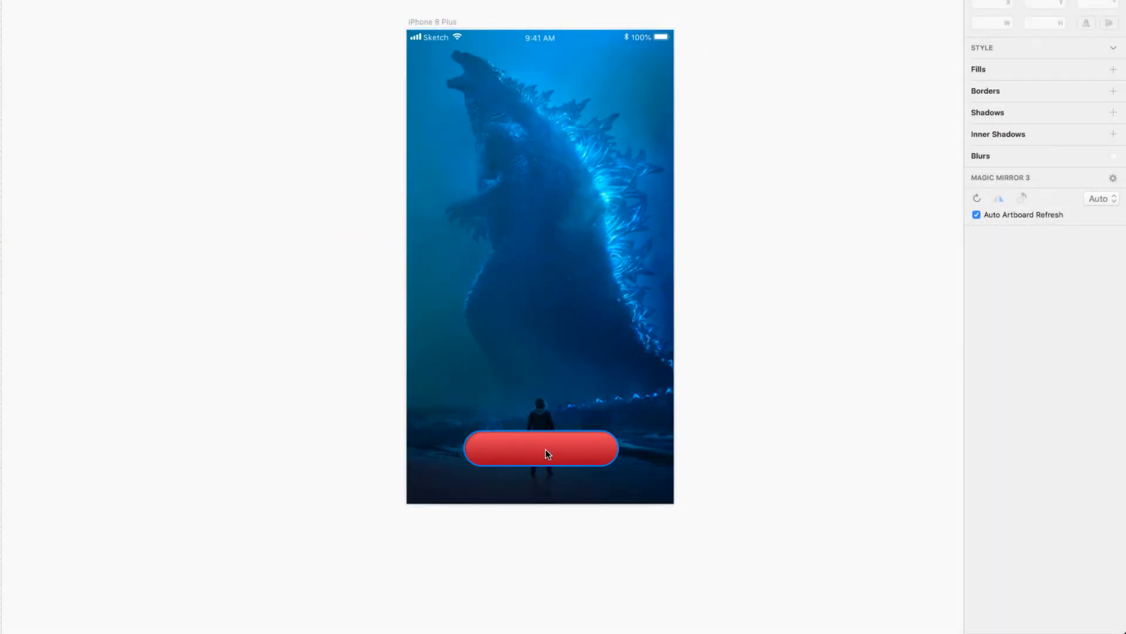
Move the red button above the standing person at Y 486 and switch its fill to the green gradient preset
left_click_drag(546, 448, 547, 361)
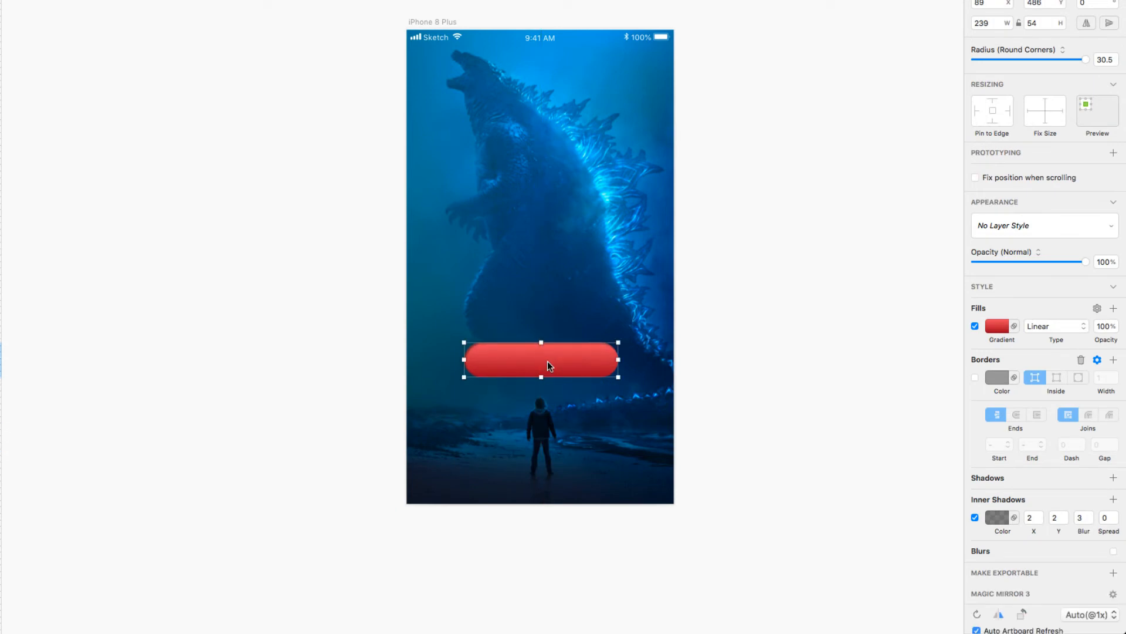
left_click(999, 327)
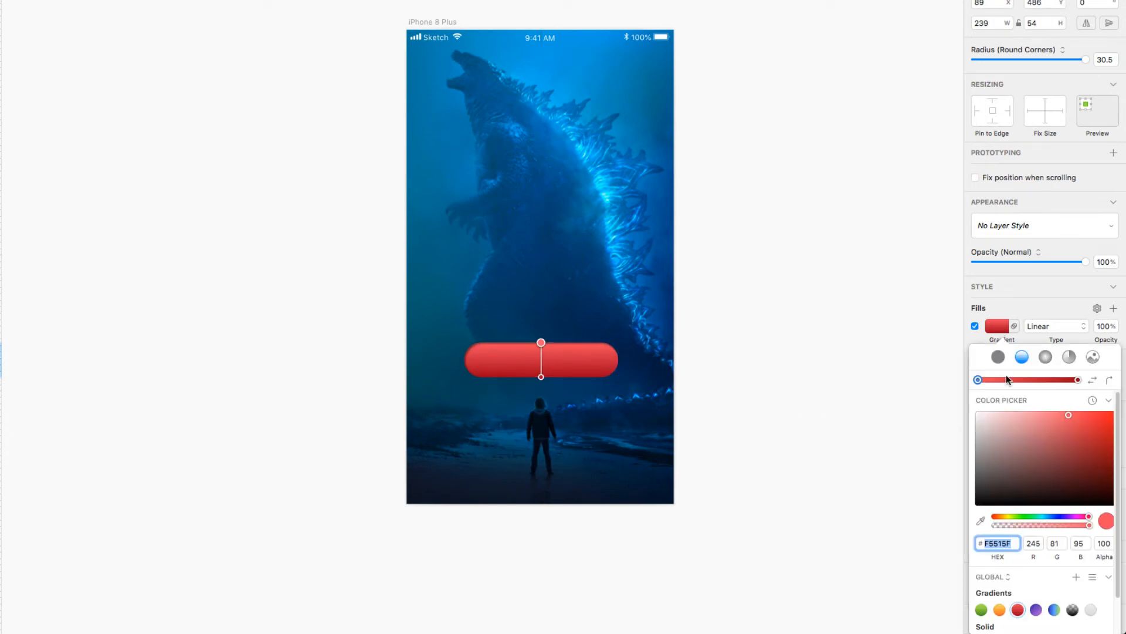
left_click(981, 610)
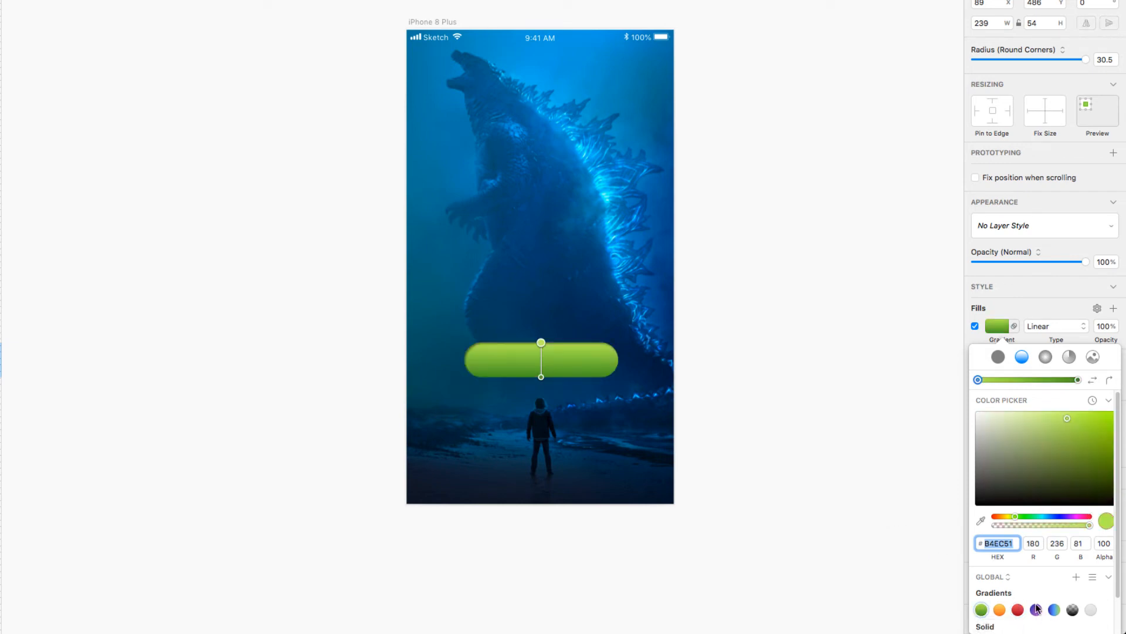
left_click(1054, 610)
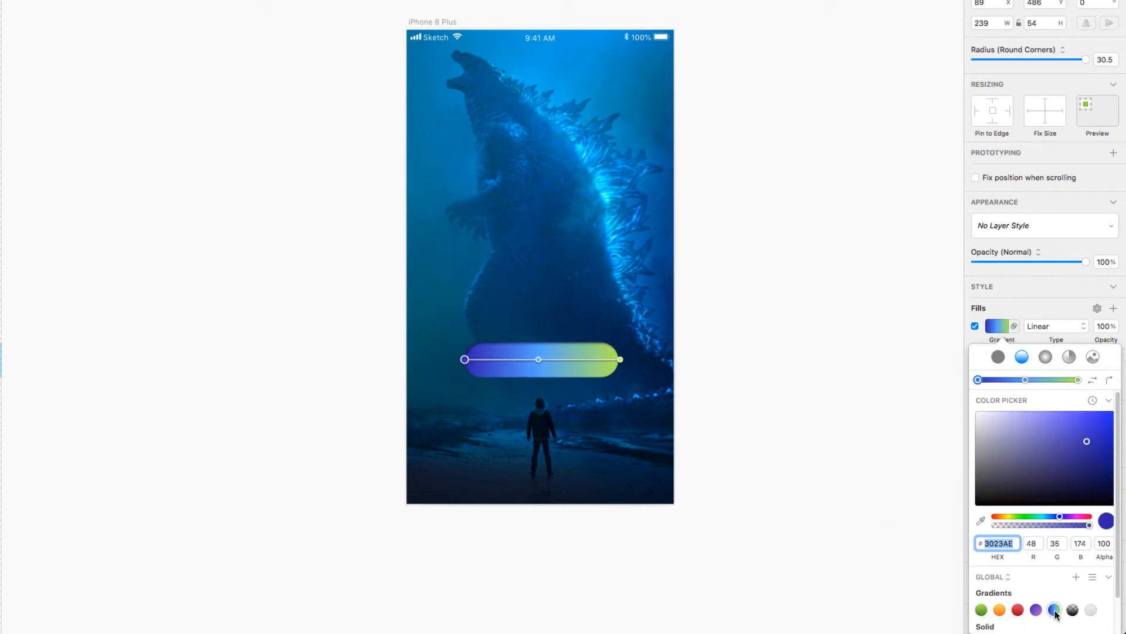
left_click(621, 360)
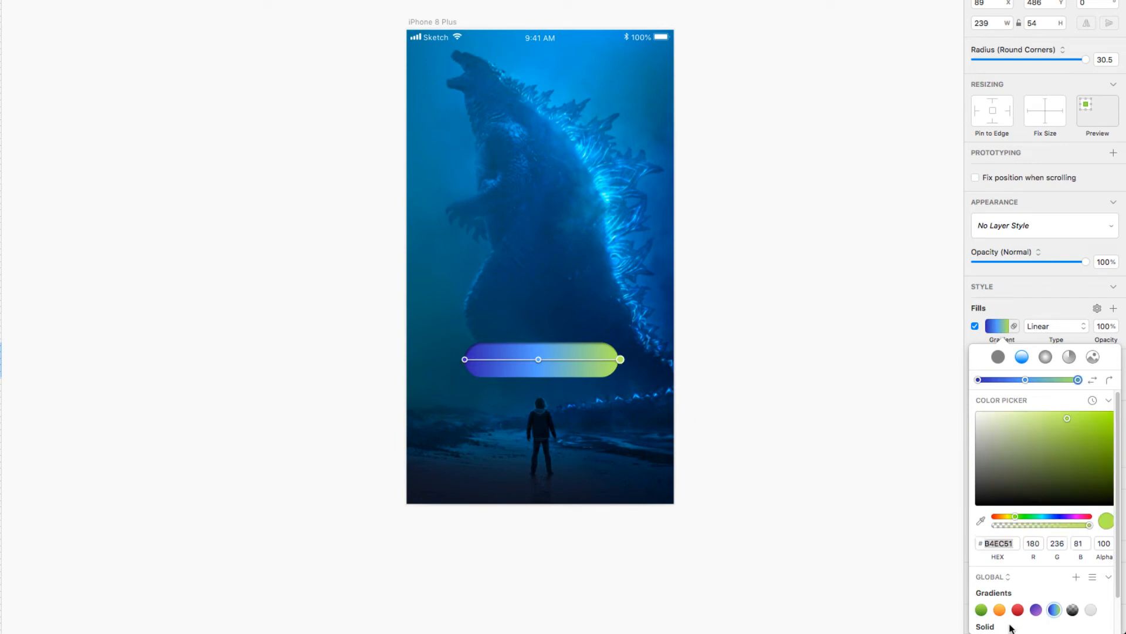
left_click(981, 610)
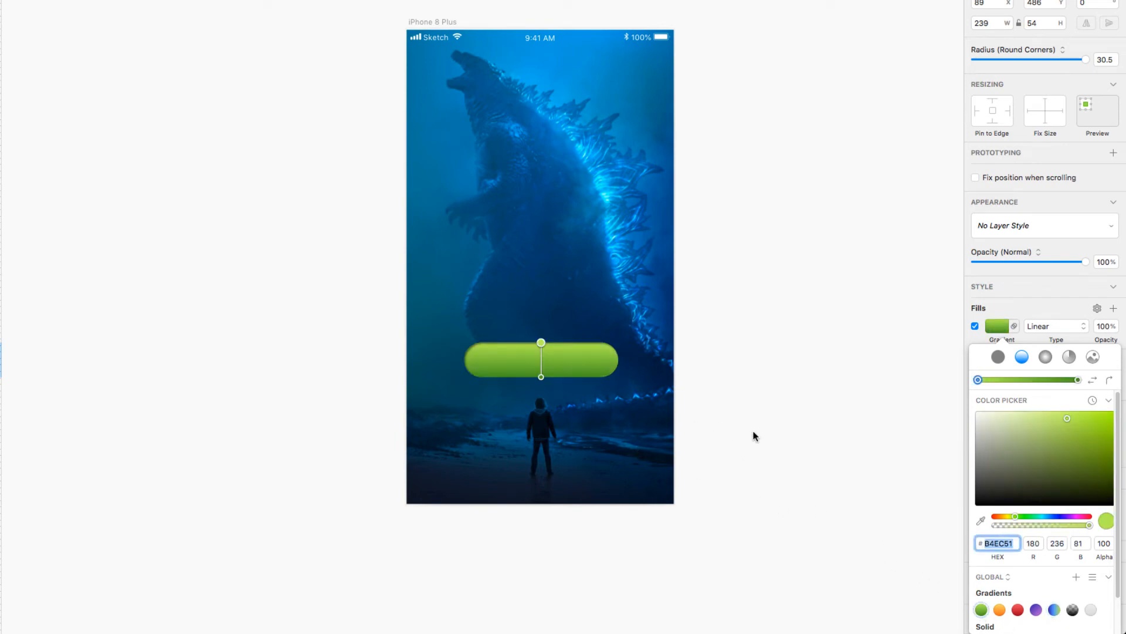
left_click(969, 335)
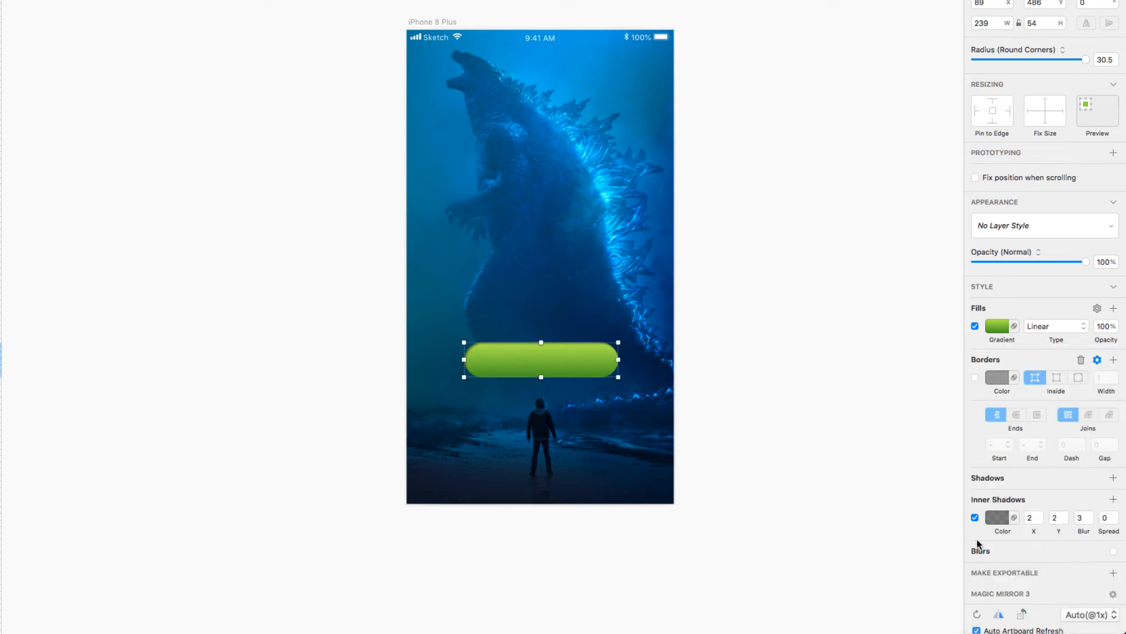
Switch the button's inner shadow off and back on to compare its effect
left_click(975, 518)
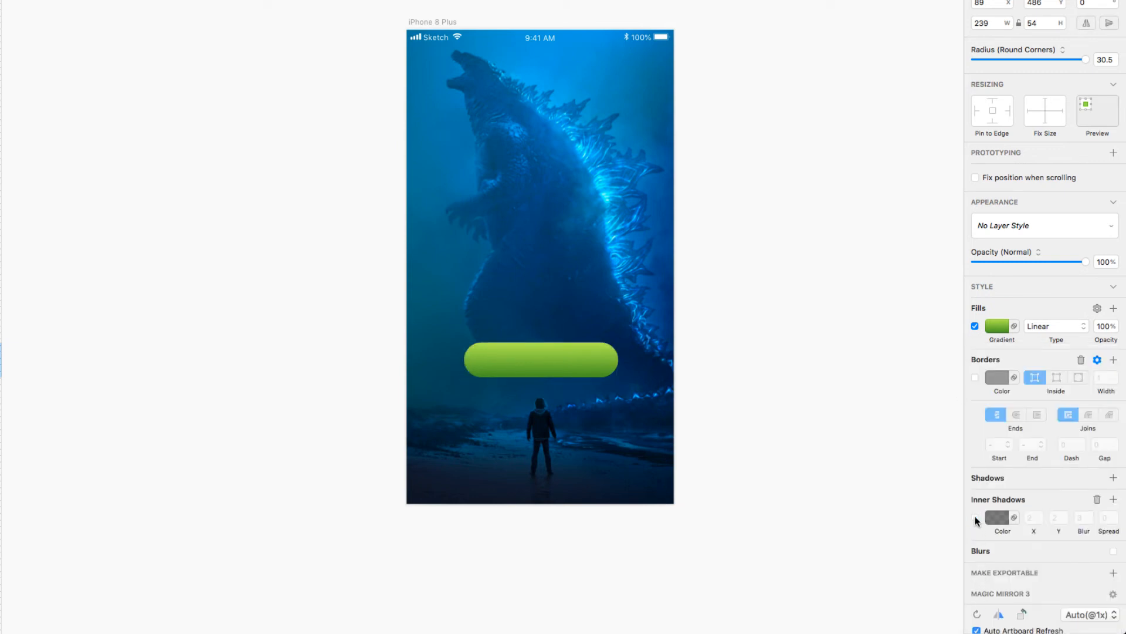
left_click(975, 519)
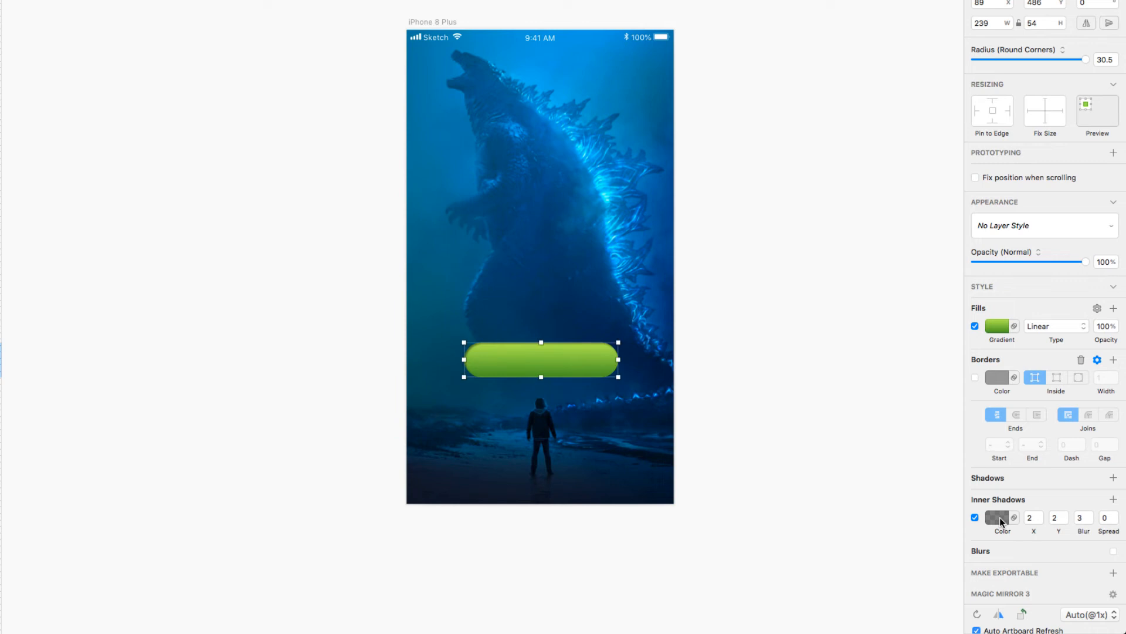
Recolour the gradient's upper stop with light cyan 99FAFA sampled from the creature's glowing back
left_click(998, 326)
left_click(978, 380)
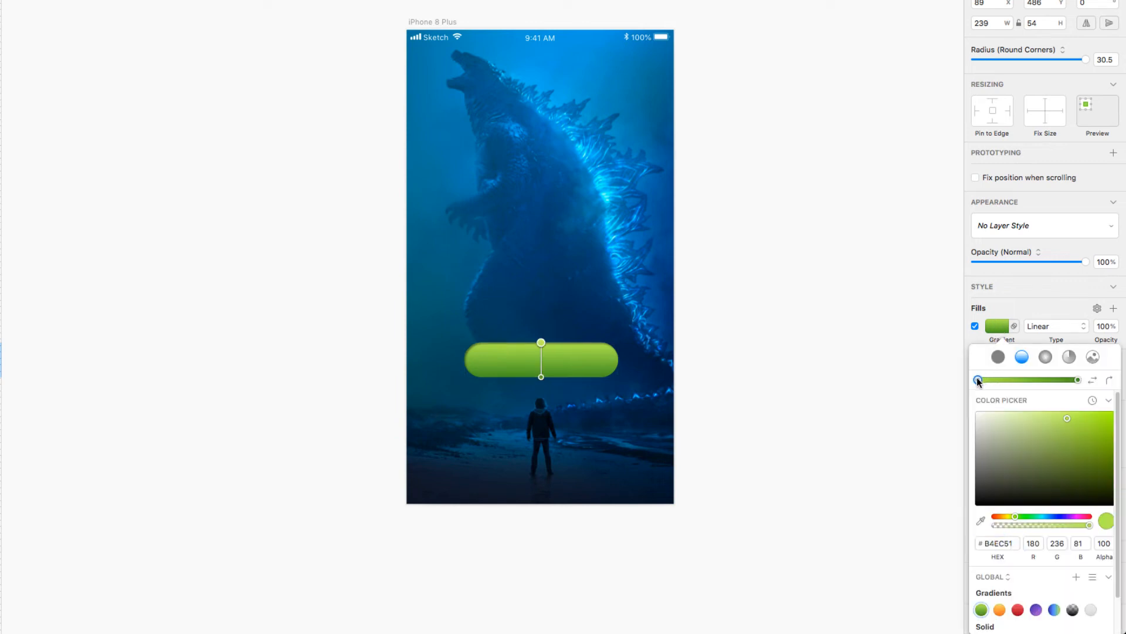
left_click(980, 520)
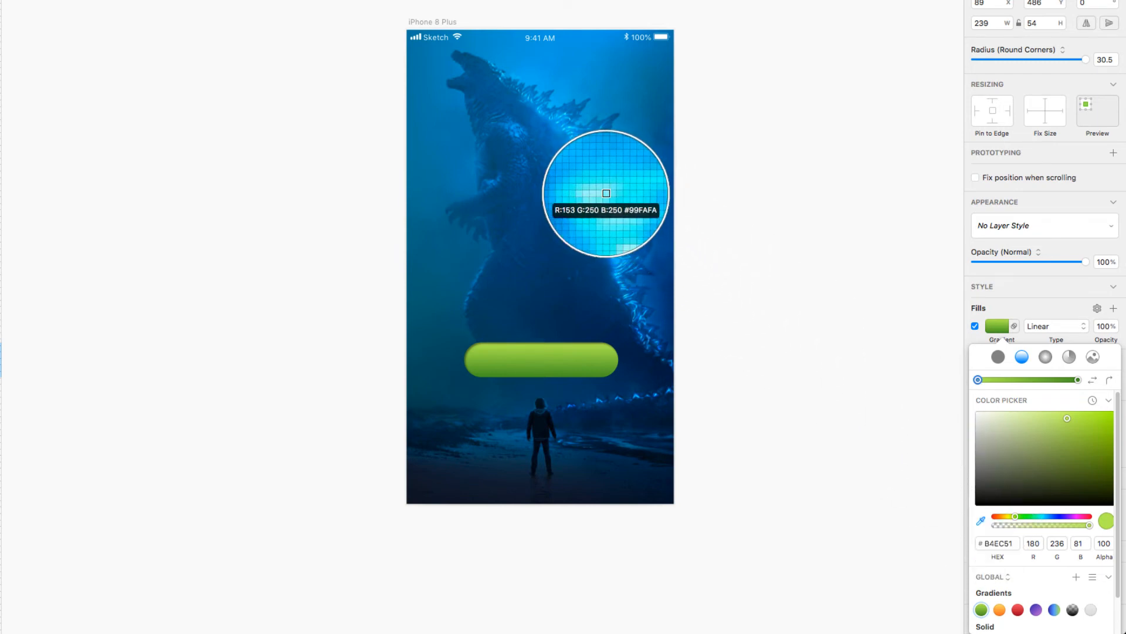
left_click(606, 193)
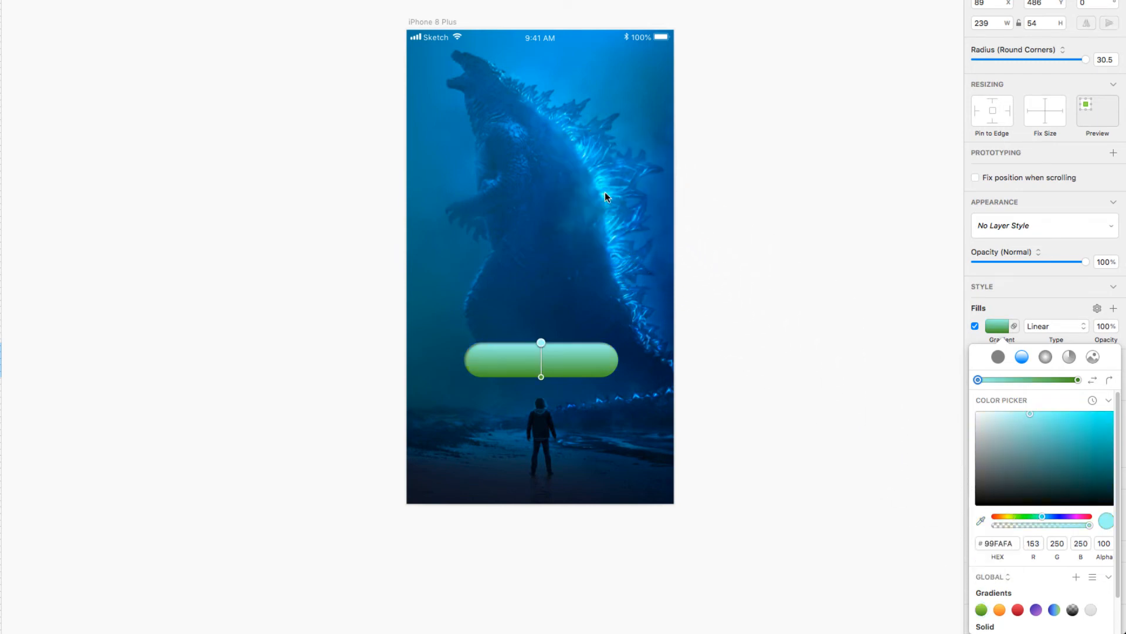
Sample blue 0277AE from the background image for the gradient's lower stop and darken it to 025E89
left_click(542, 376)
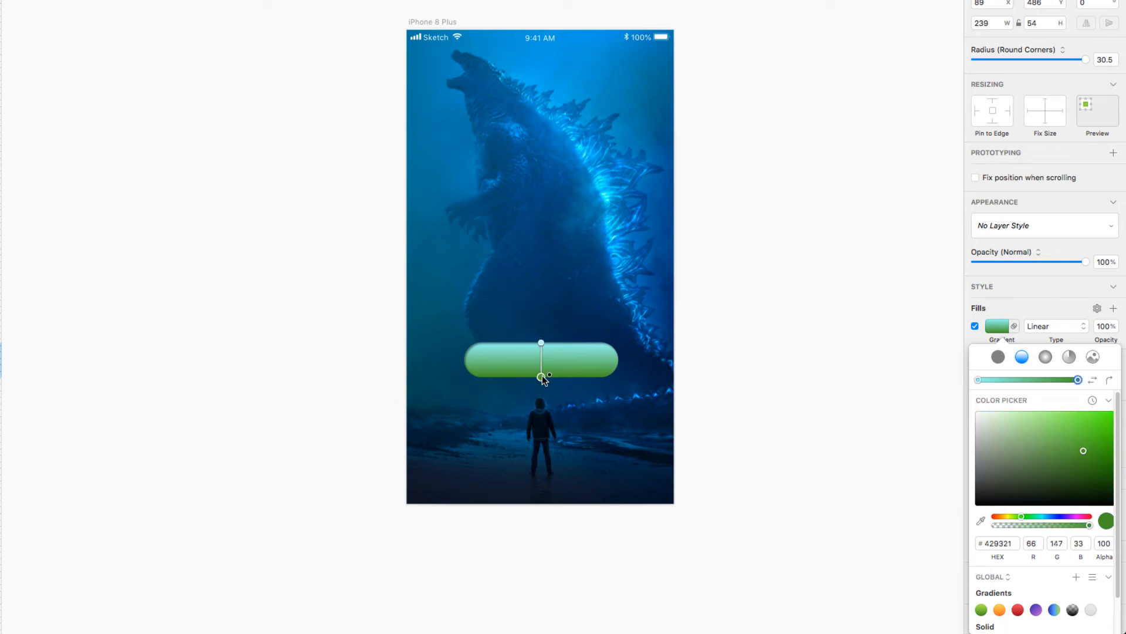
left_click(981, 521)
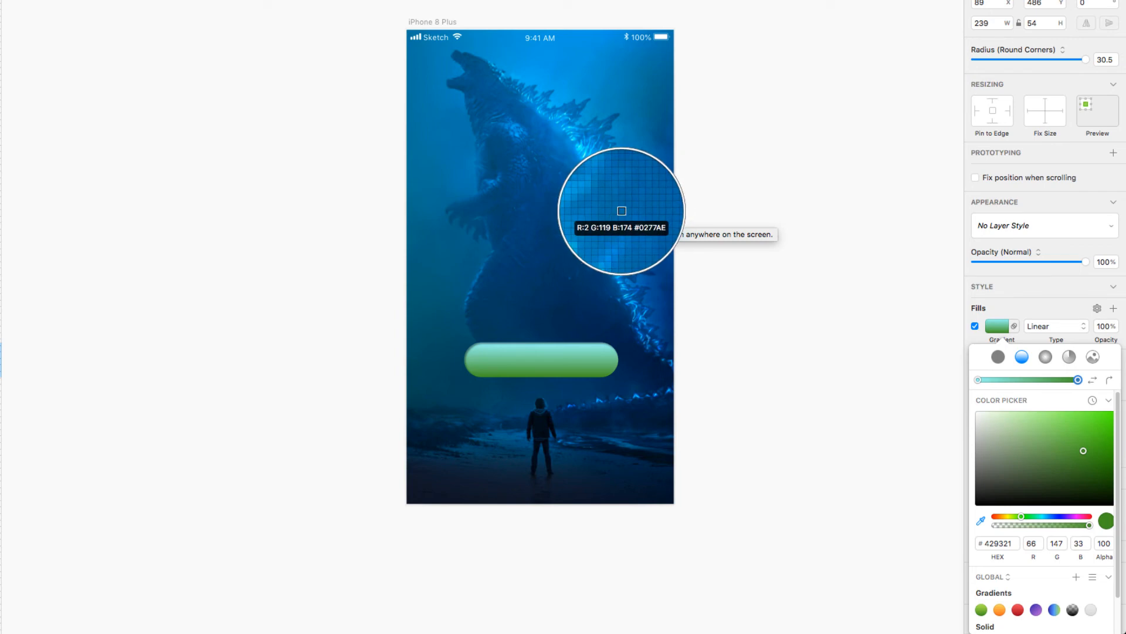
left_click(621, 211)
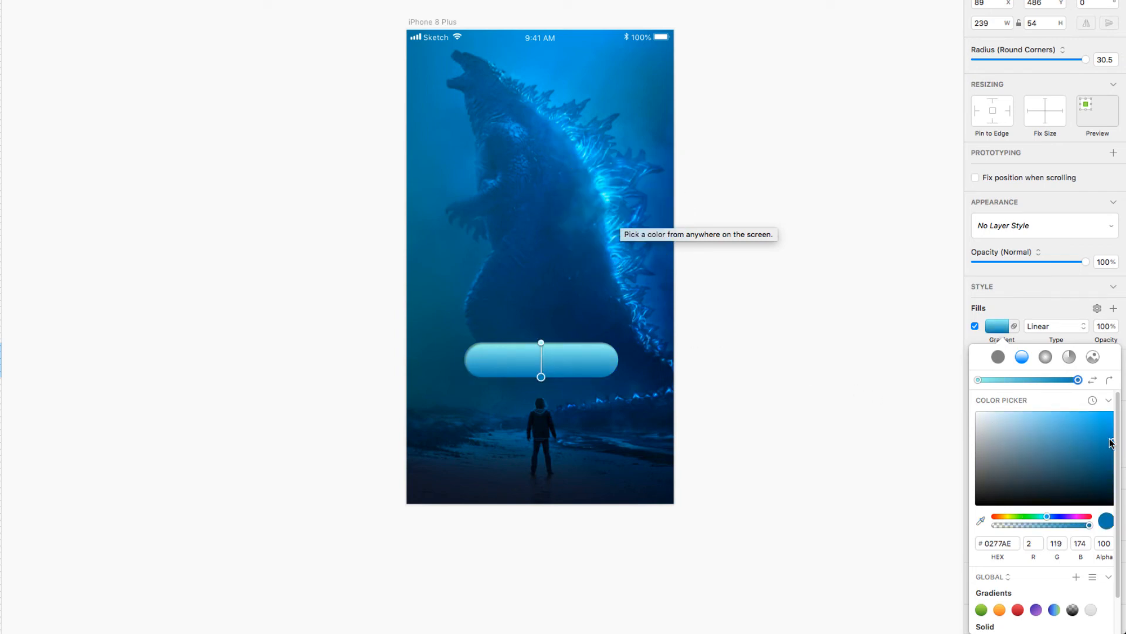
left_click_drag(1112, 441, 1112, 456)
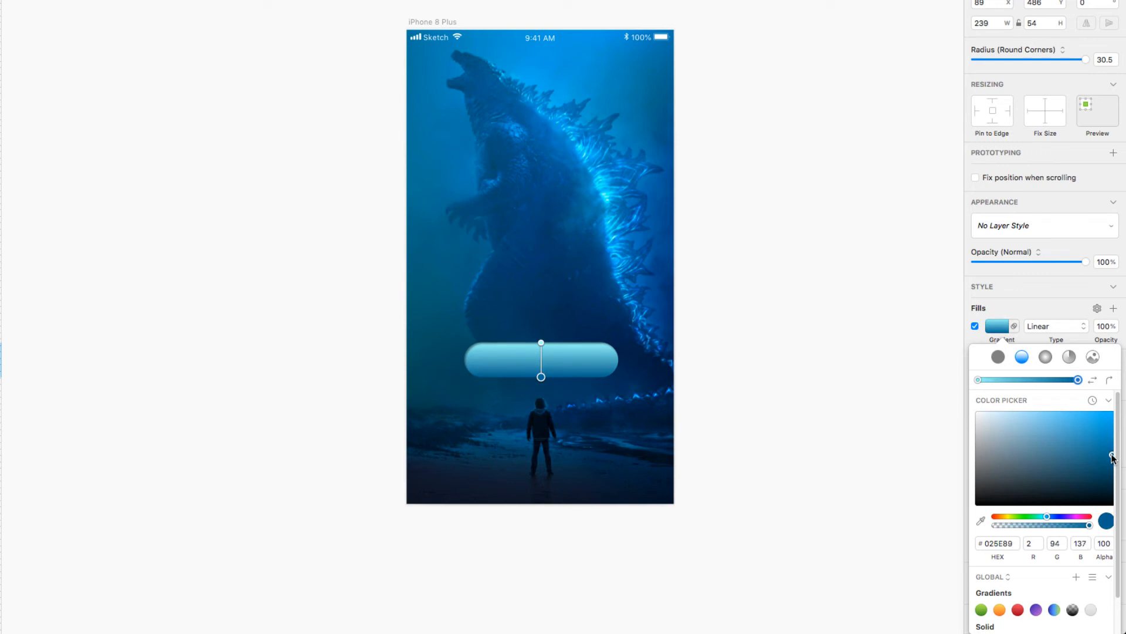
left_click(576, 356)
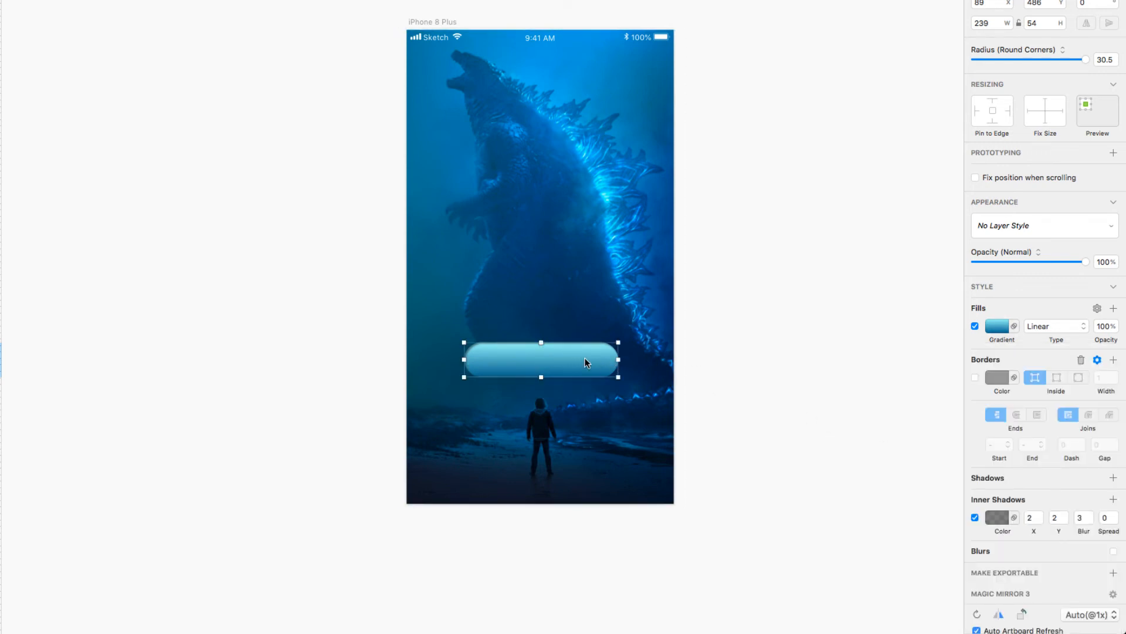
Set the button's inner shadow colour to bright cyan 53FAFA sampled from the creature's glow
left_click(994, 518)
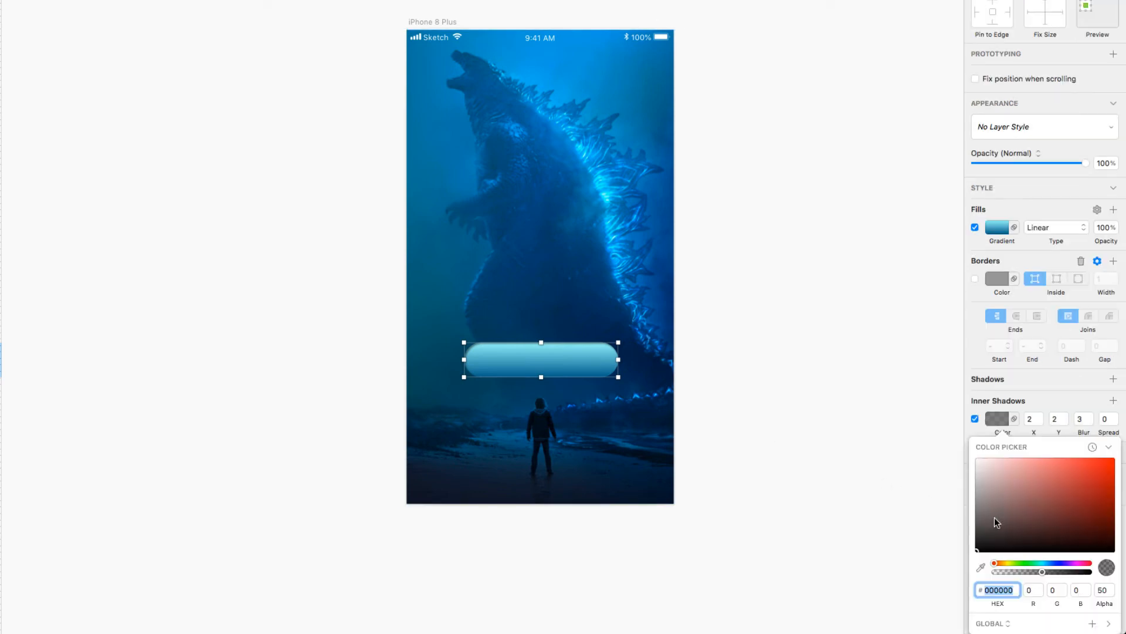
left_click(980, 566)
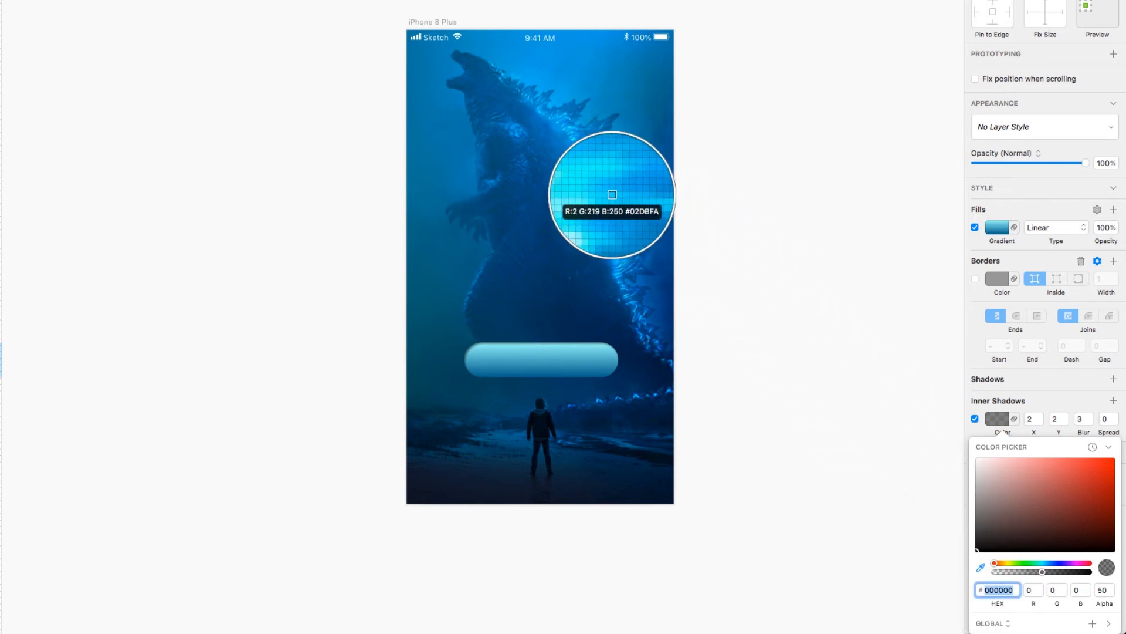
left_click(607, 198)
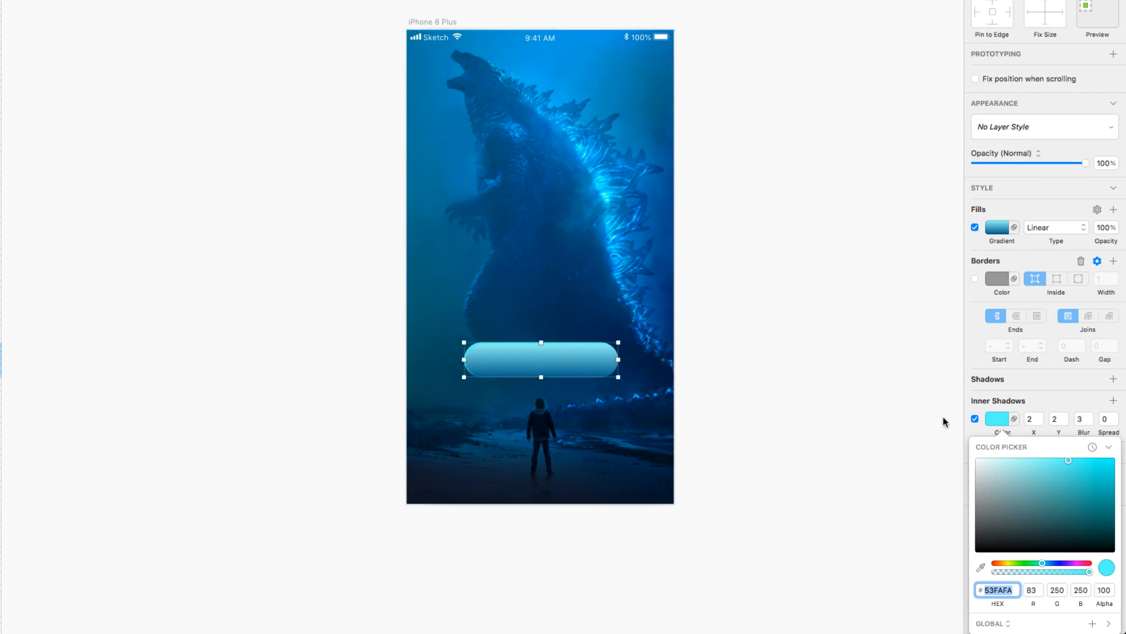
left_click(971, 429)
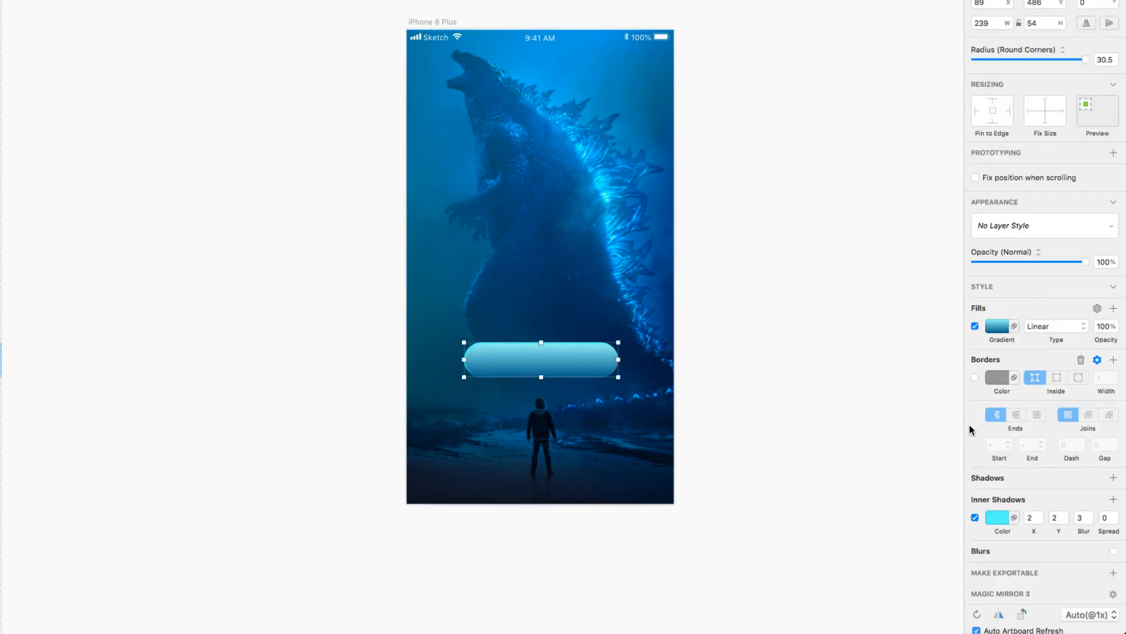
Set the inner shadow's blur to 0 and its Y offset to -2, keeping the button selected
left_click(1089, 521)
left_click(1089, 522)
left_click(1065, 521)
left_click(1065, 520)
left_click(1064, 521)
left_click(1064, 521)
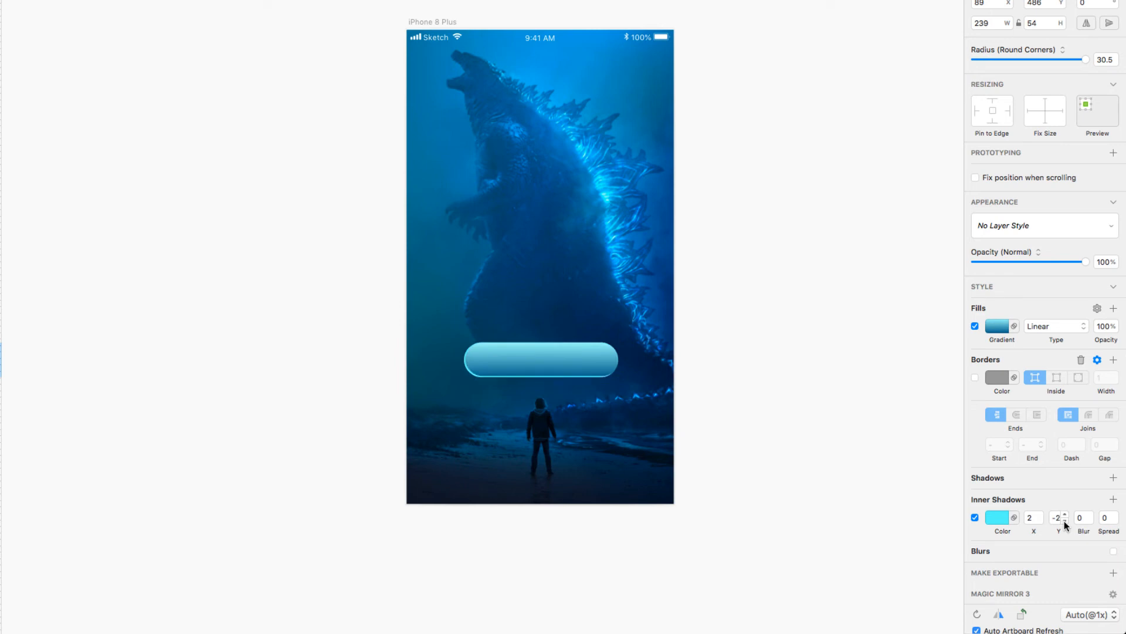
left_click(601, 373)
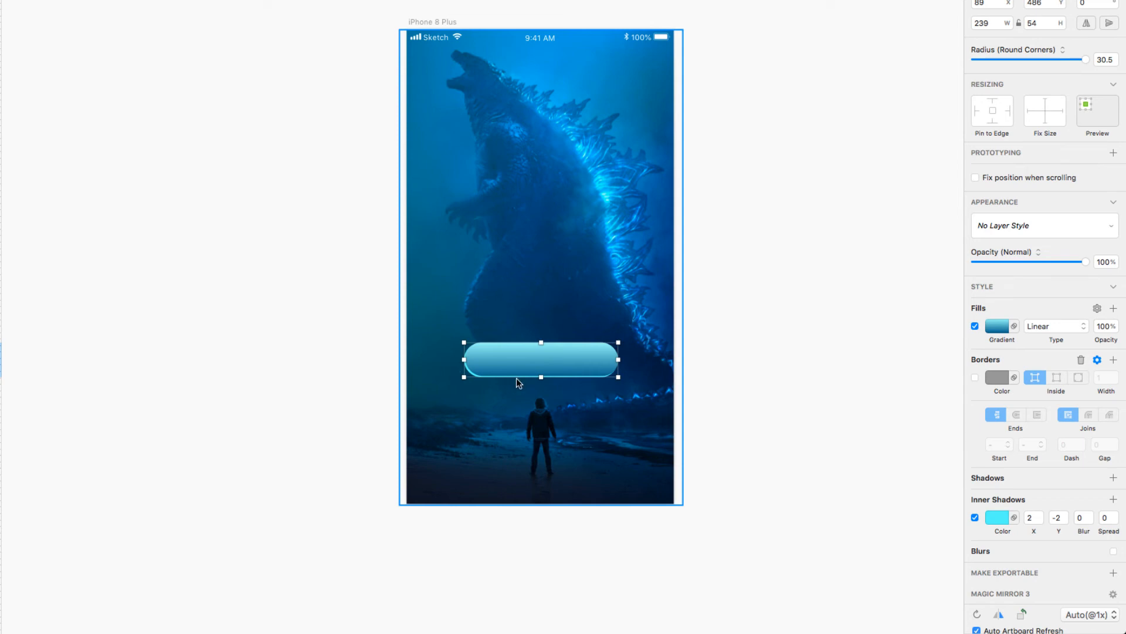
Widen the blue gradient button to 300 px and centre it horizontally on the artboard
left_click(702, 368)
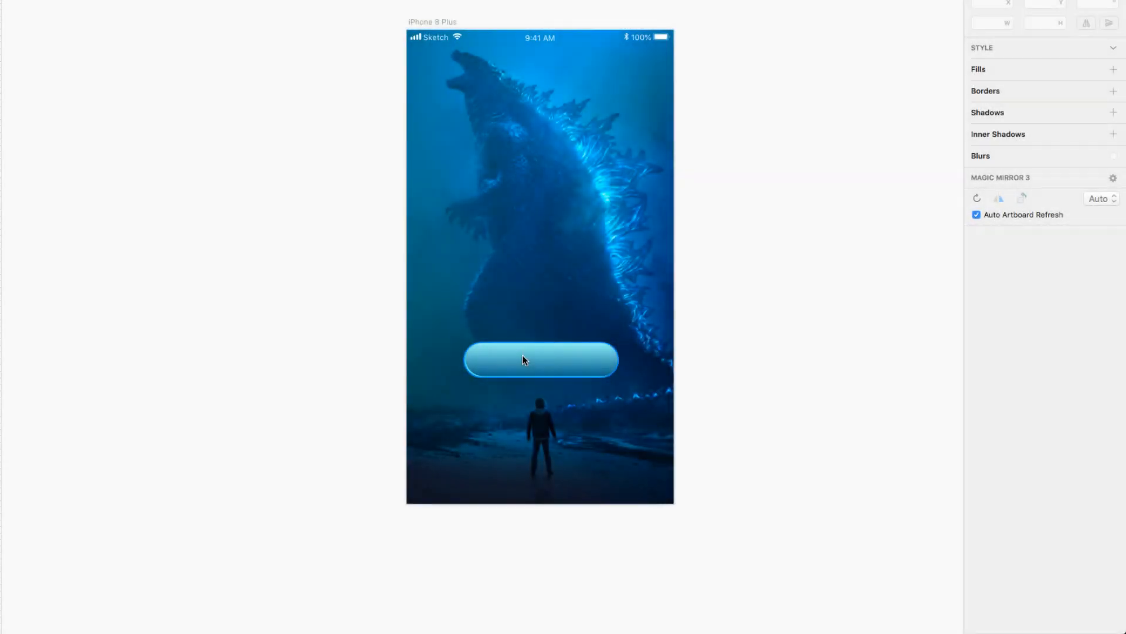
left_click(522, 357)
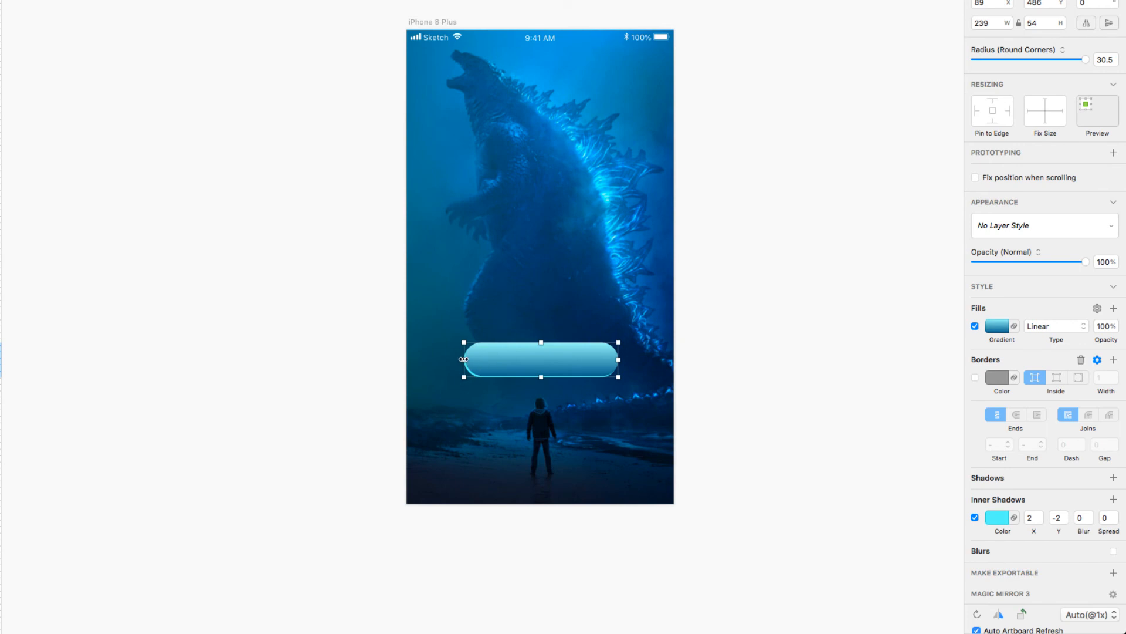
left_click_drag(464, 359, 439, 359)
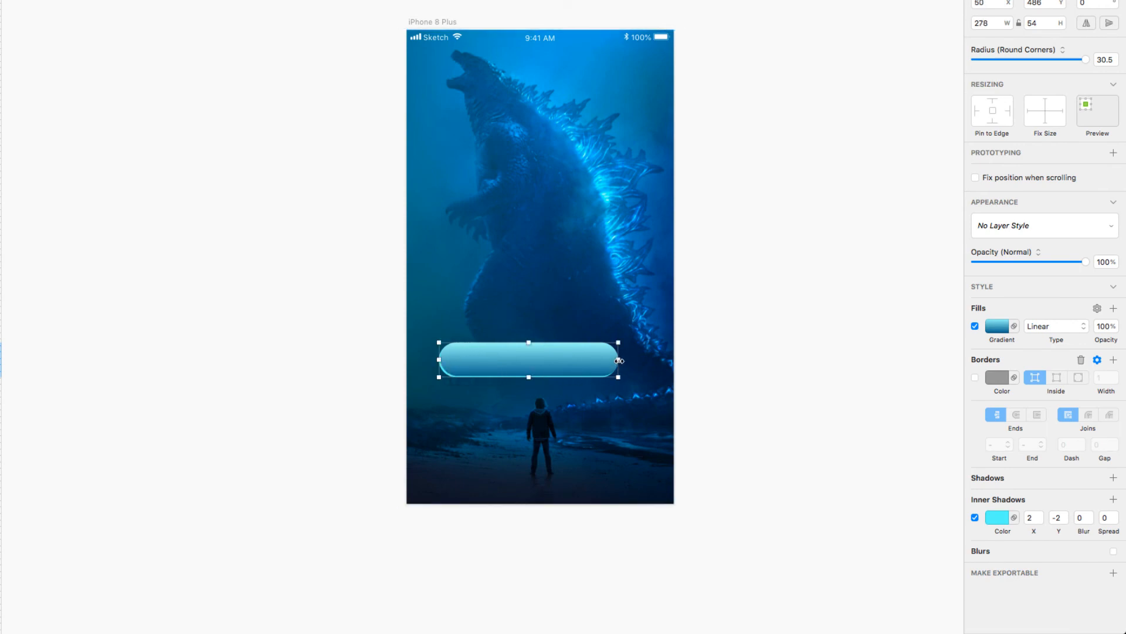
mouse_move(619, 360)
left_mouse_down()
mouse_move(633, 360)
mouse_move(604, 364)
left_mouse_up()
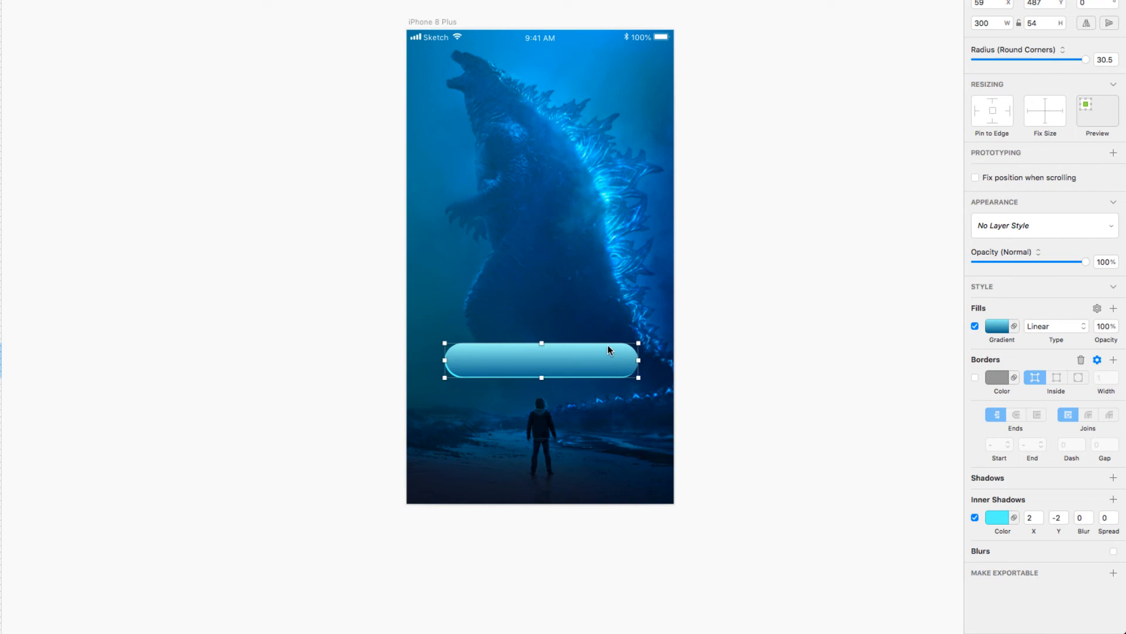
Duplicate the button and cover its right half with a new rectangle moved to the top of the artboard's layers
key("super+d")
left_click(642, 322)
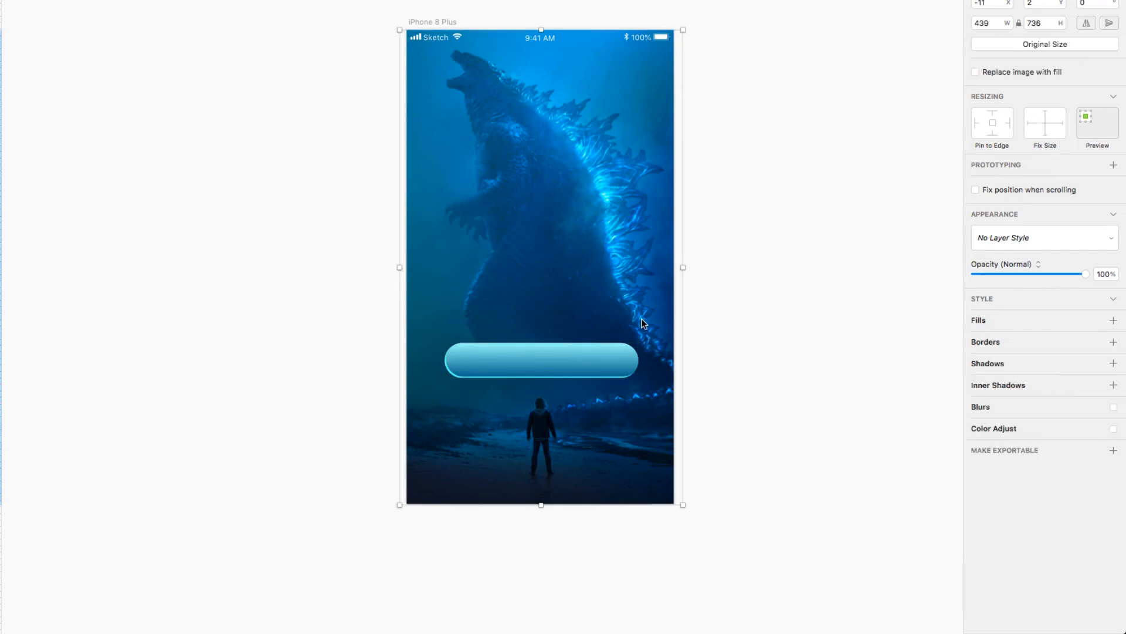
key("r")
left_click_drag(650, 328, 541, 387)
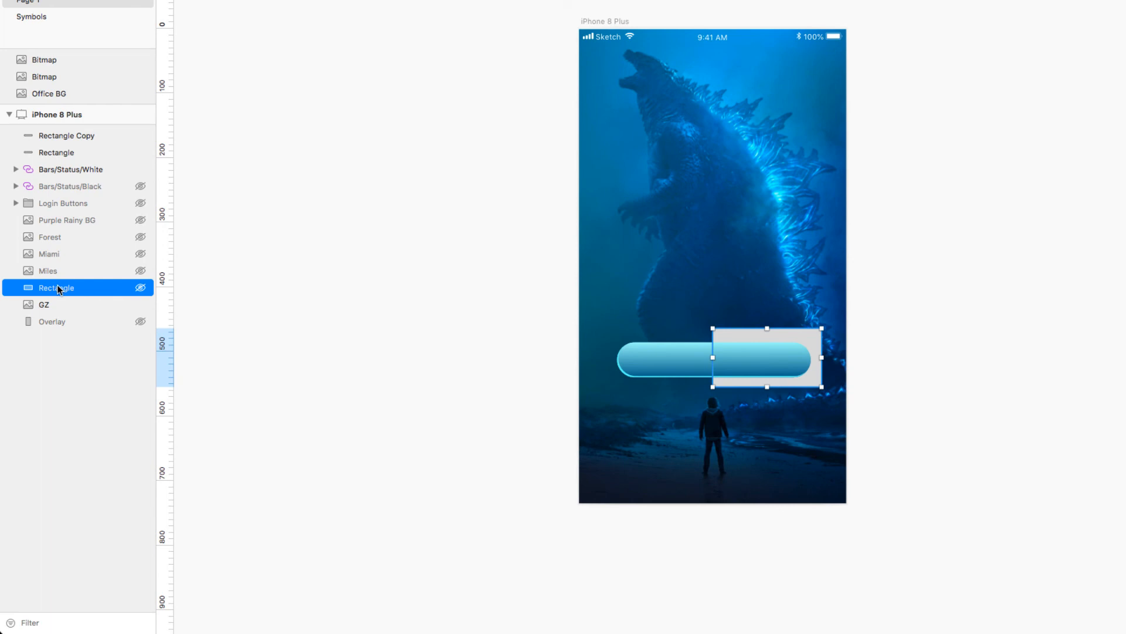
left_click_drag(58, 287, 64, 127)
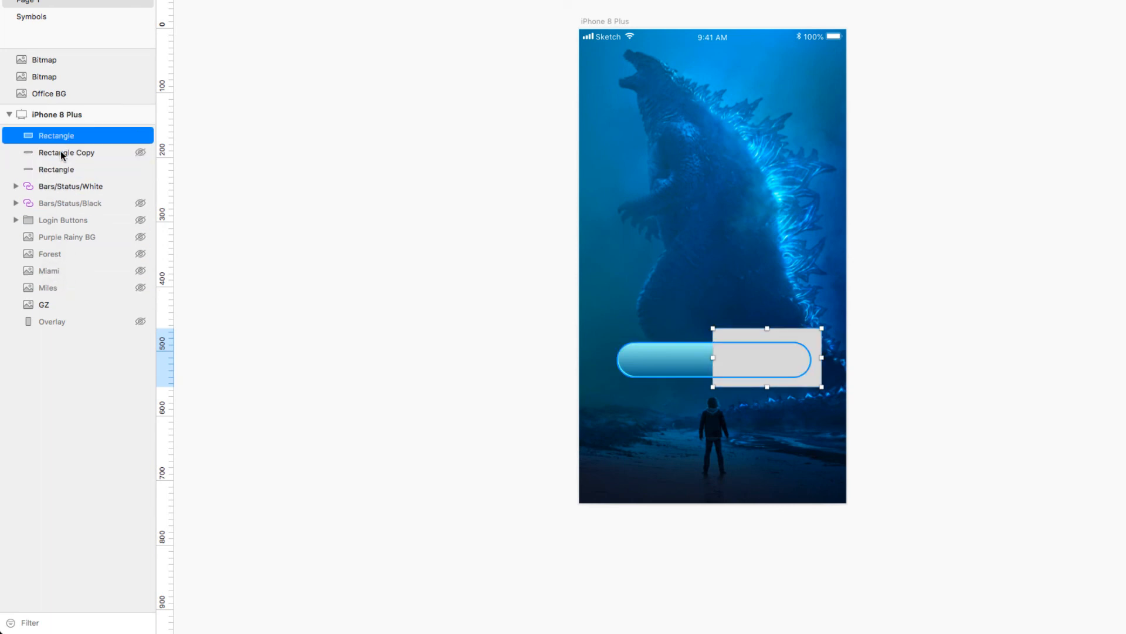
Intersect the new rectangle with the button copy to form a separate right half of the button
left_click(61, 150, "shift")
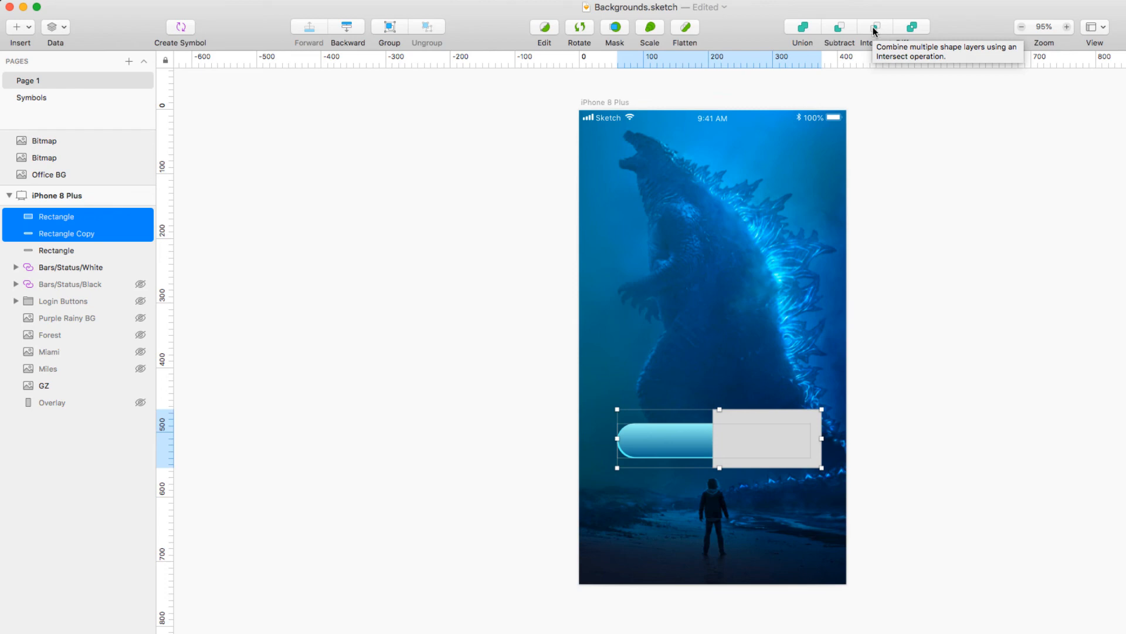
left_click(875, 30)
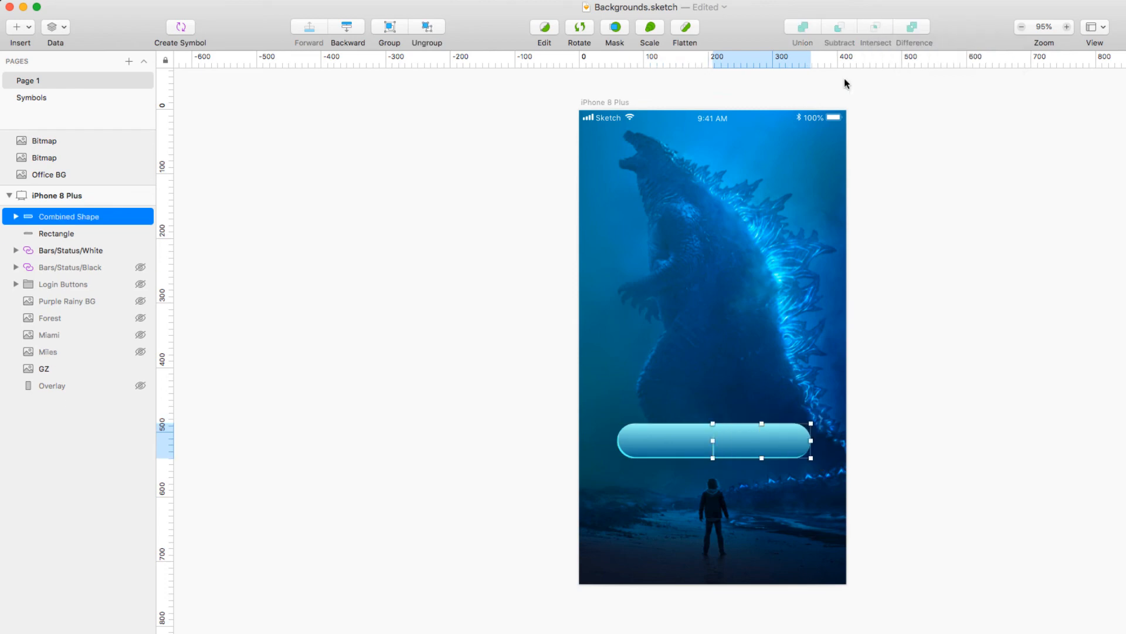
left_click(992, 439)
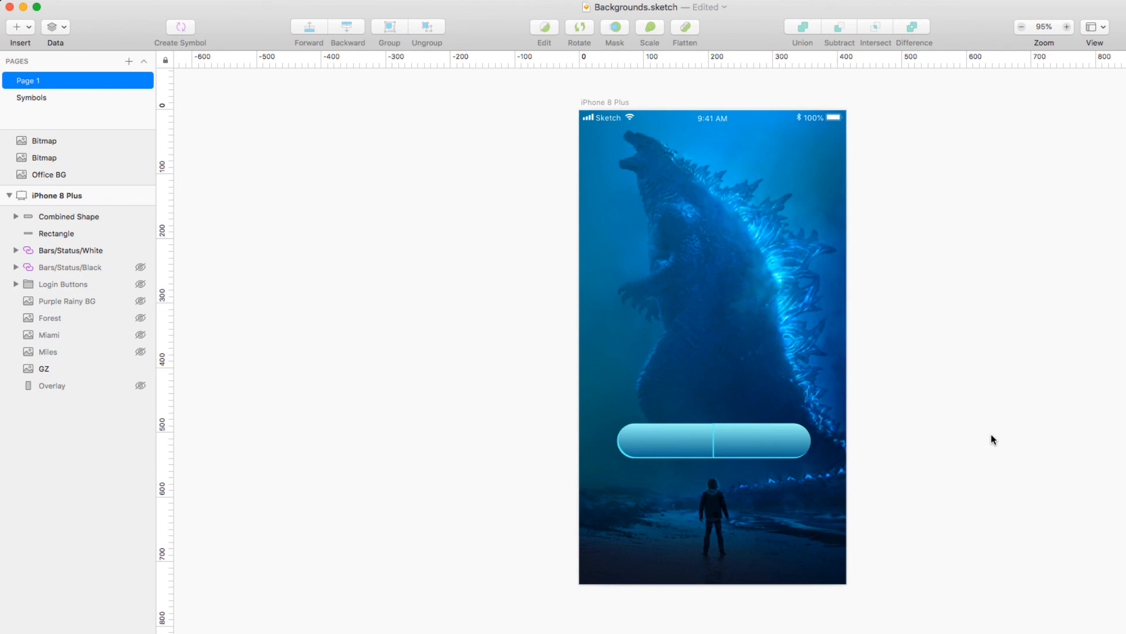
Turn off the inner shadow on both the right-half shape and the full-width button beneath it
left_click(751, 441)
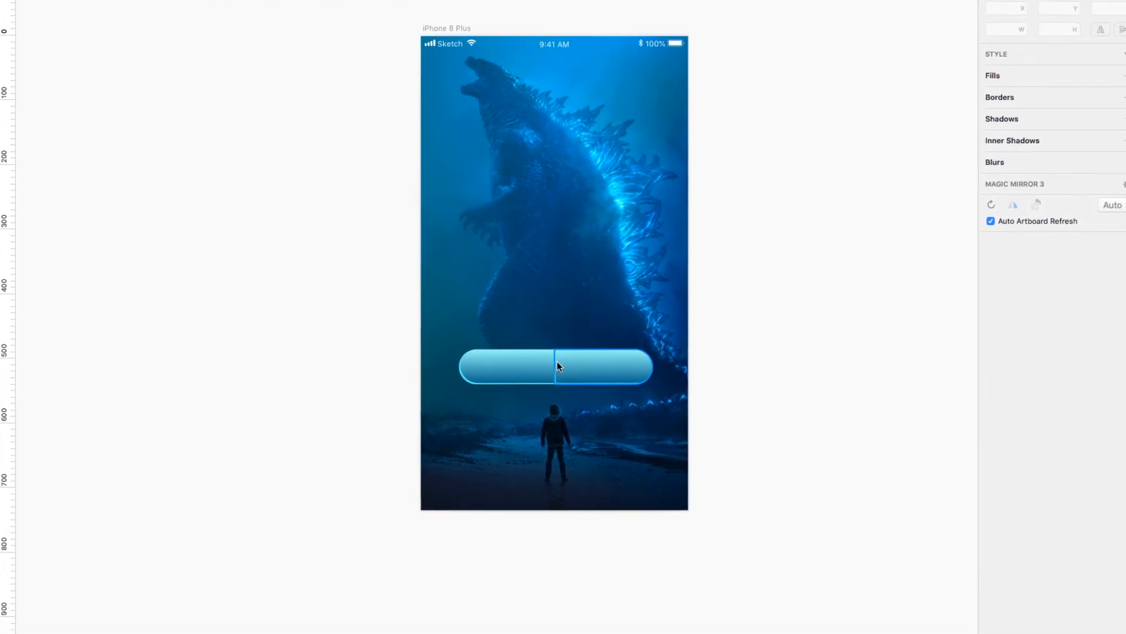
double_click(560, 361)
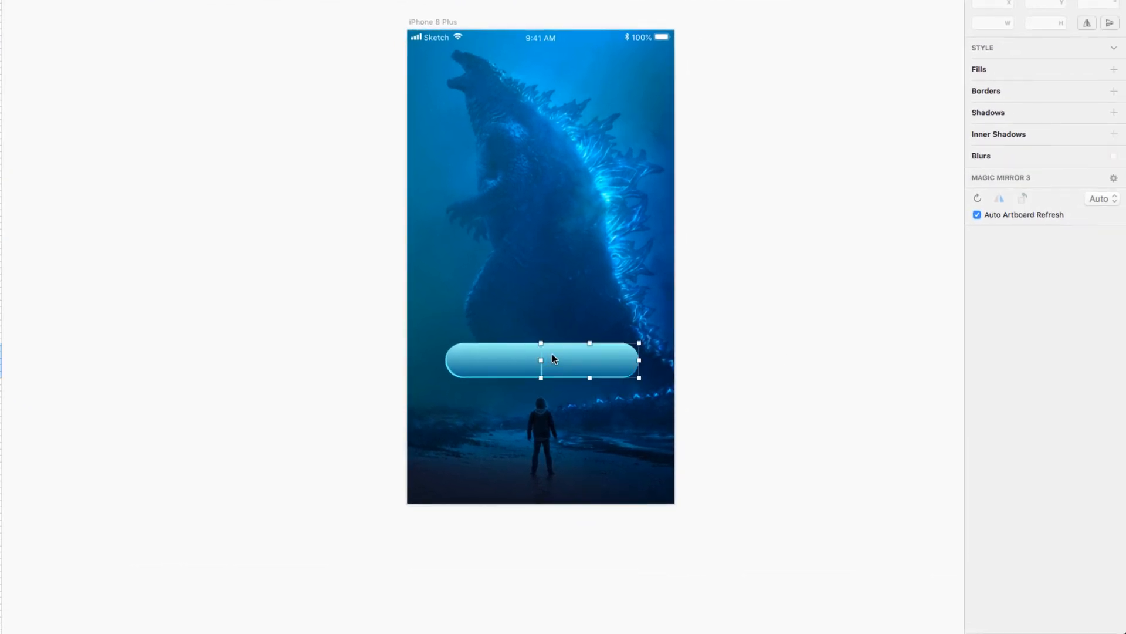
left_click(975, 518)
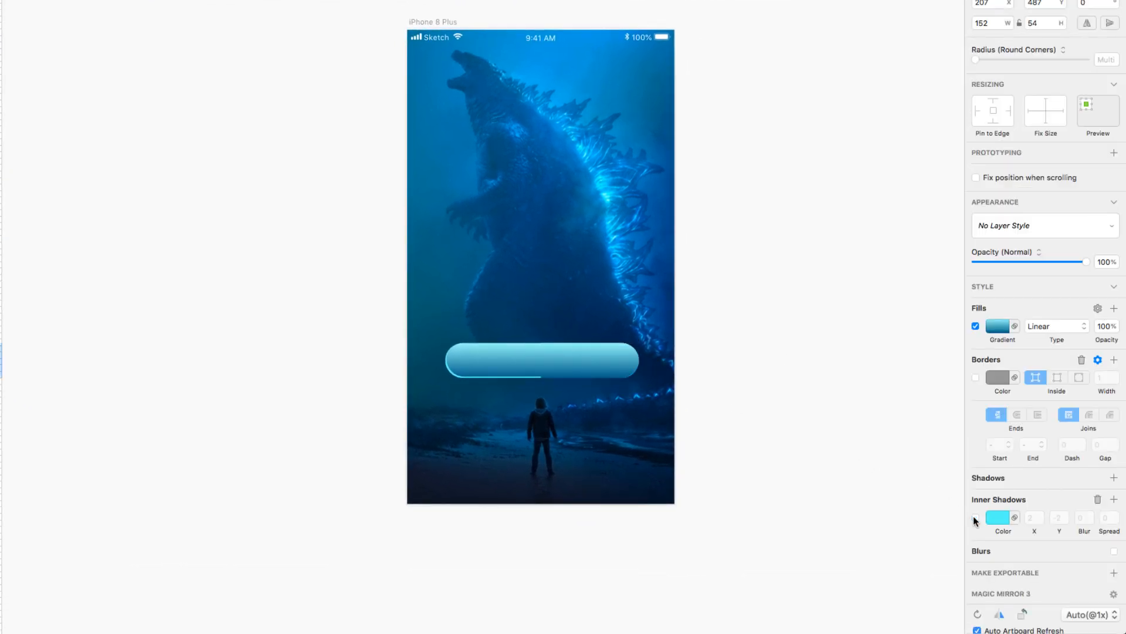
left_click(602, 376)
left_click(512, 363)
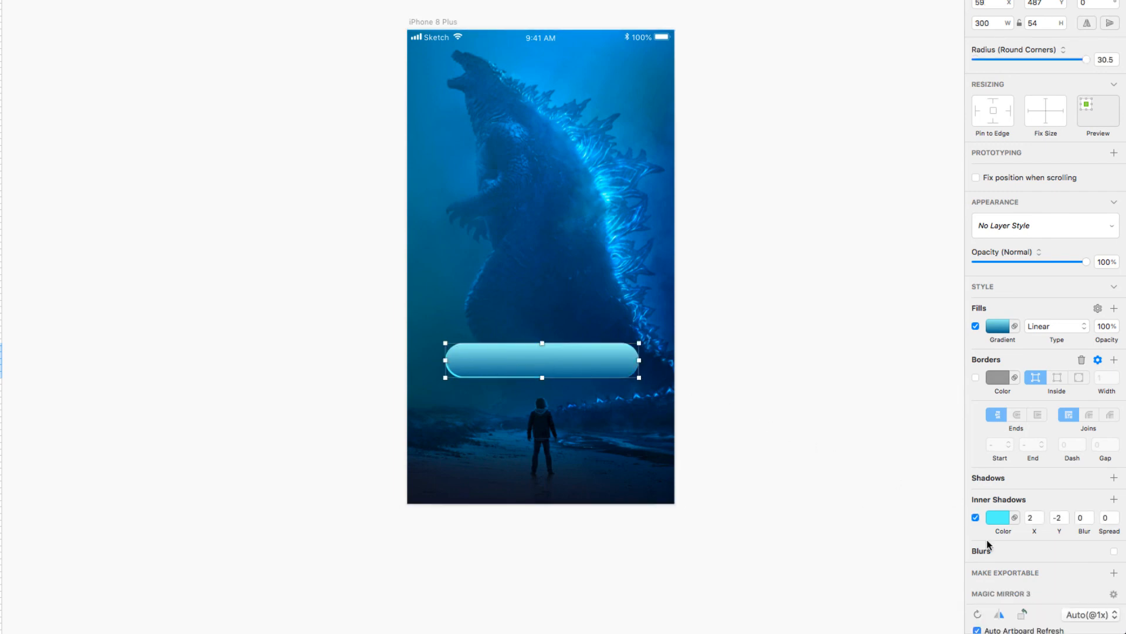
left_click(976, 518)
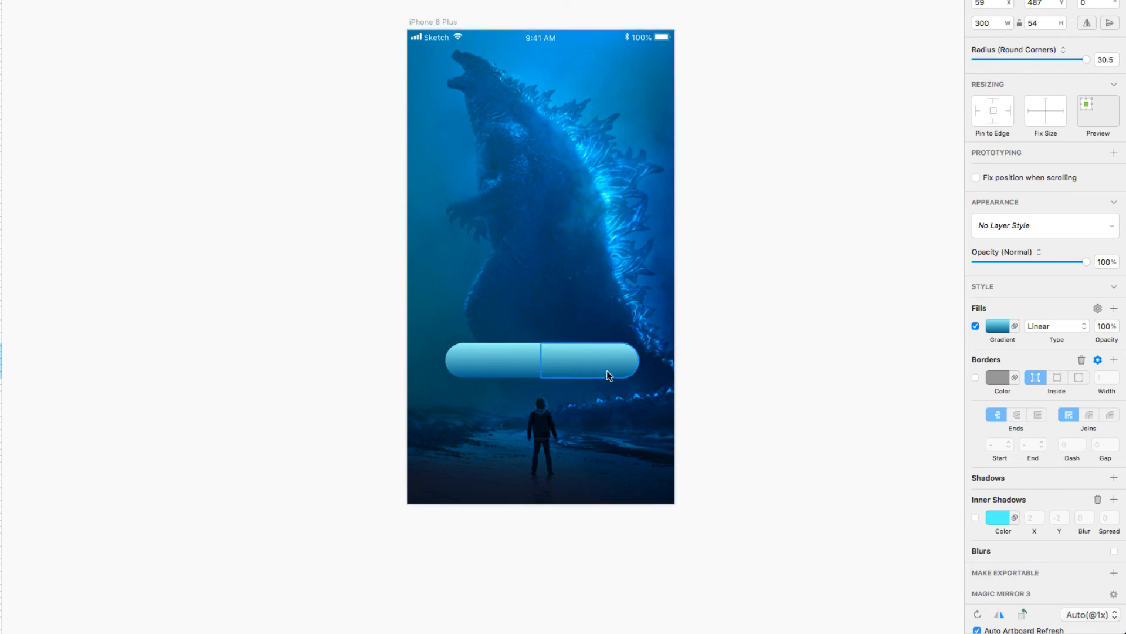
left_click(870, 428)
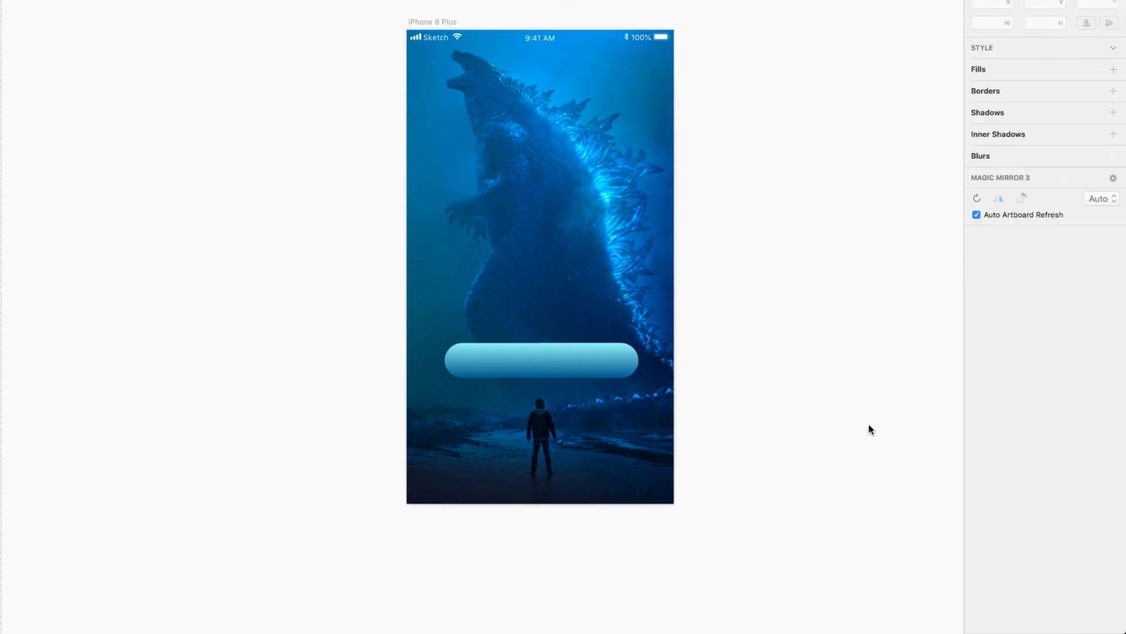
Recolour the right half's gradient to grey, with light grey C7C7C7 as the upper stop and a near-black lower stop
left_click(637, 361)
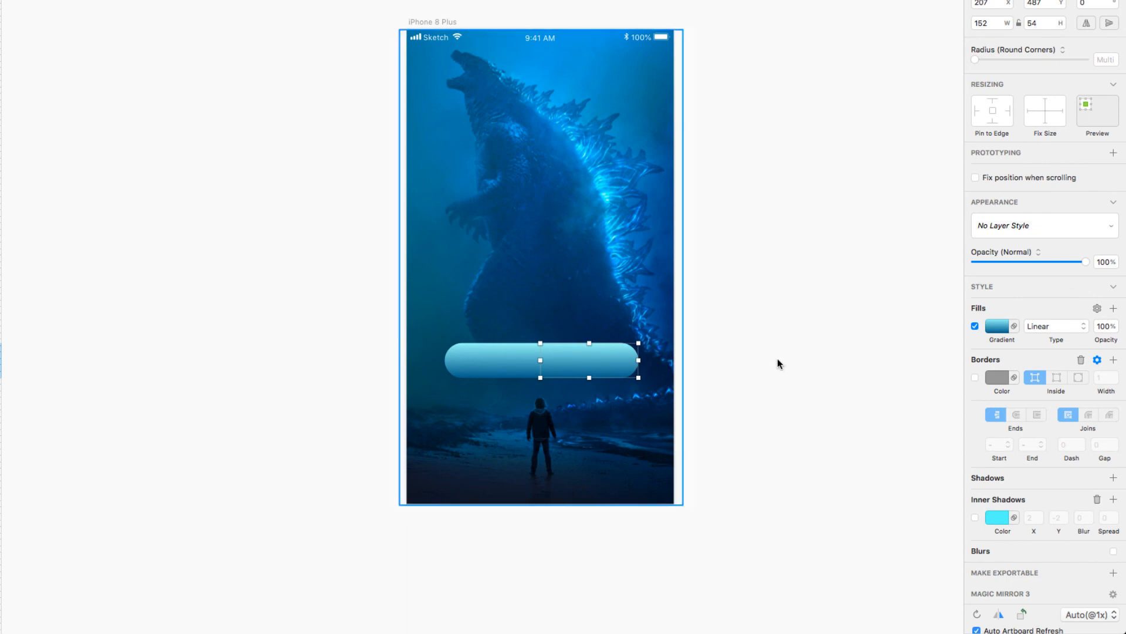
left_click(996, 327)
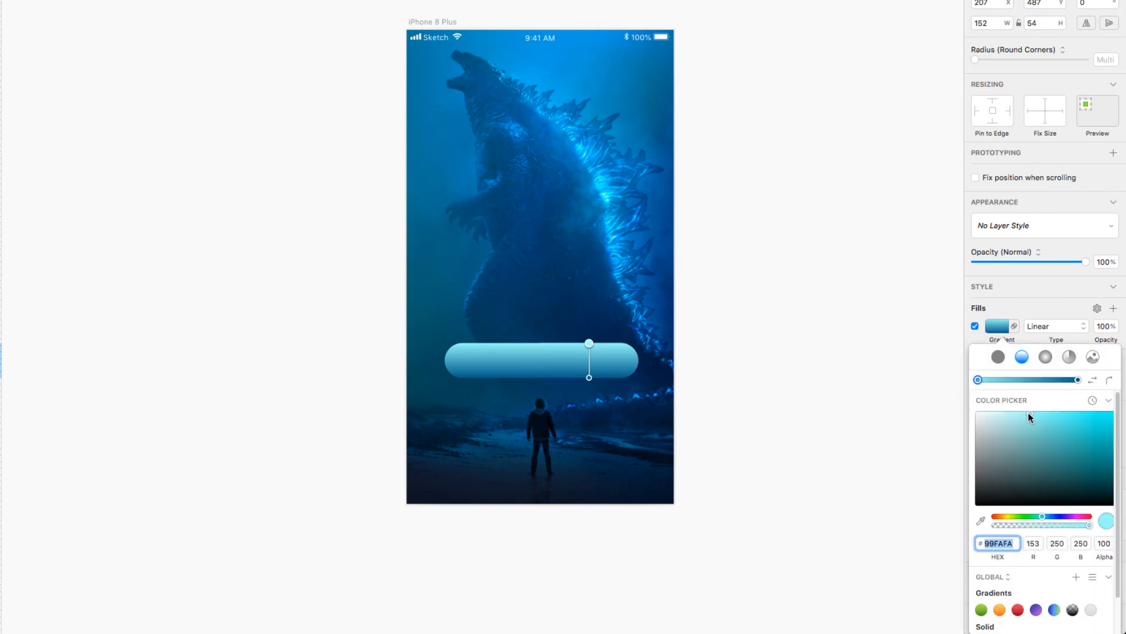
left_click_drag(1029, 413, 972, 432)
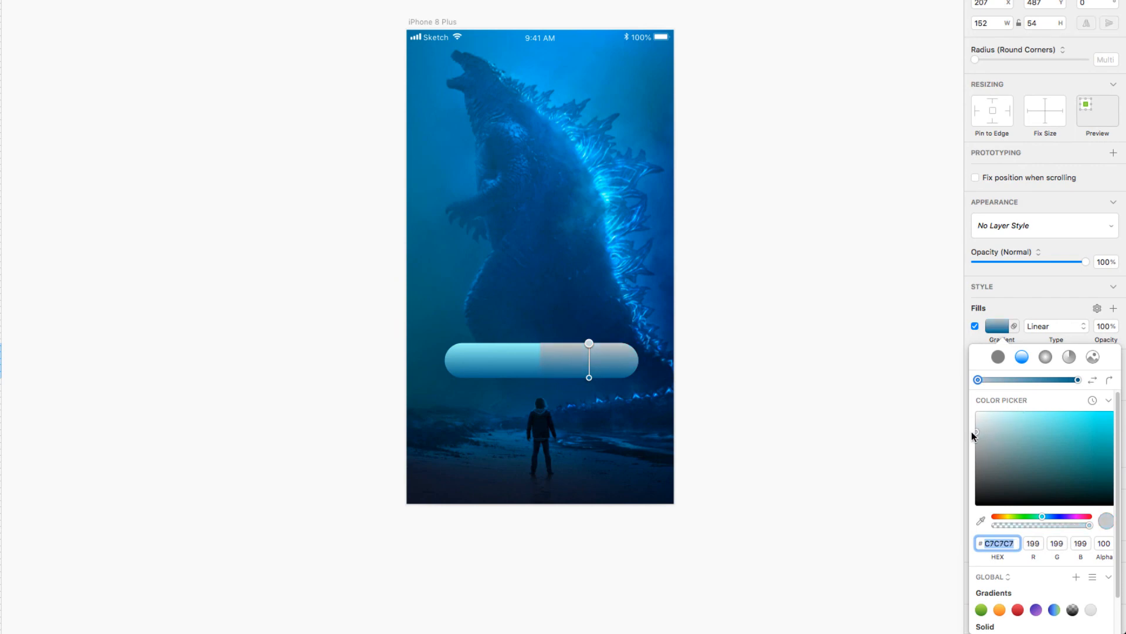
left_click(589, 378)
left_click_drag(1043, 464, 968, 498)
left_click(835, 445)
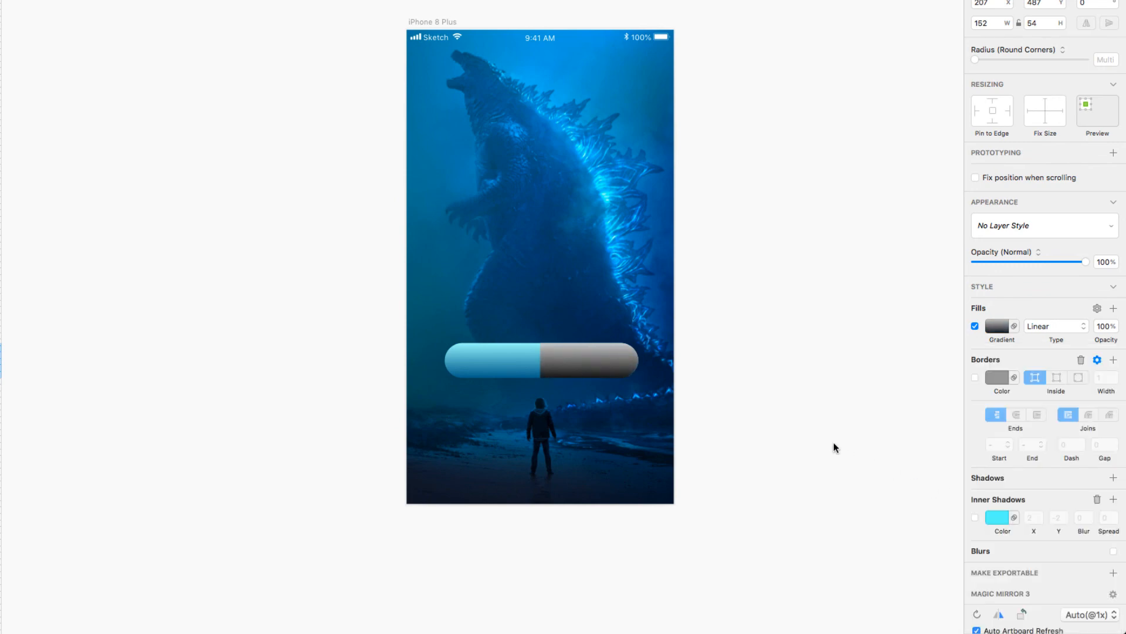